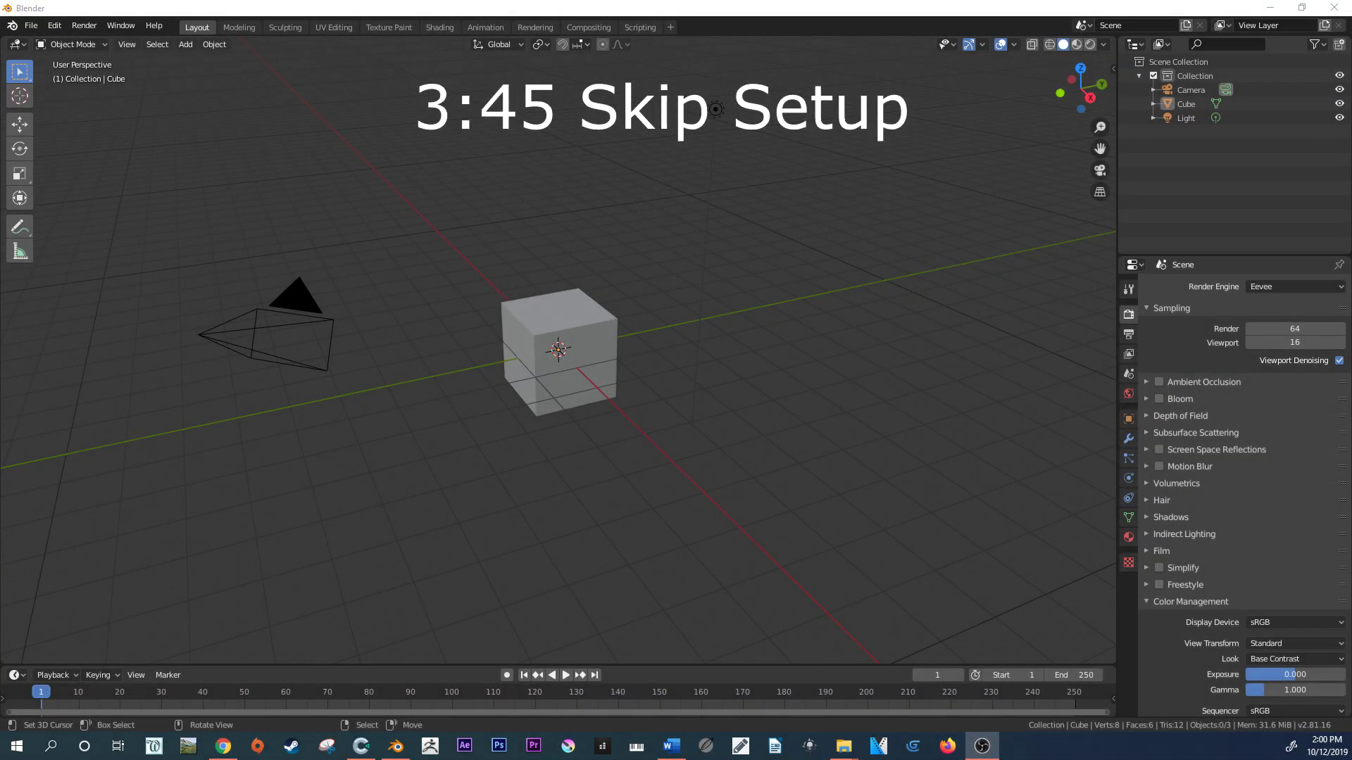
- Create a new 2D Animation file and try a freehand pencil stroke on the canvas, undoing it
{"action": "left_click", "coordinate": [31, 25]}
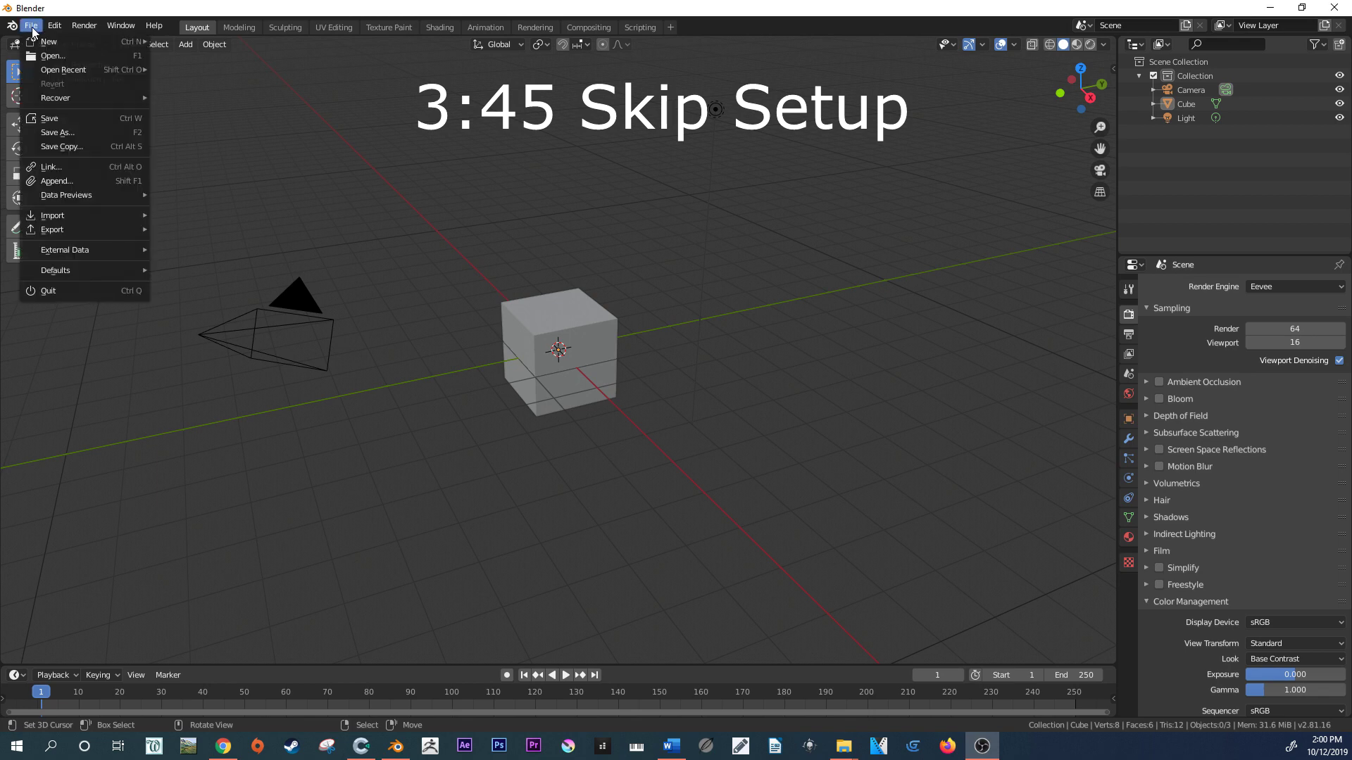
{"action": "mouse_move", "coordinate": [113, 35]}
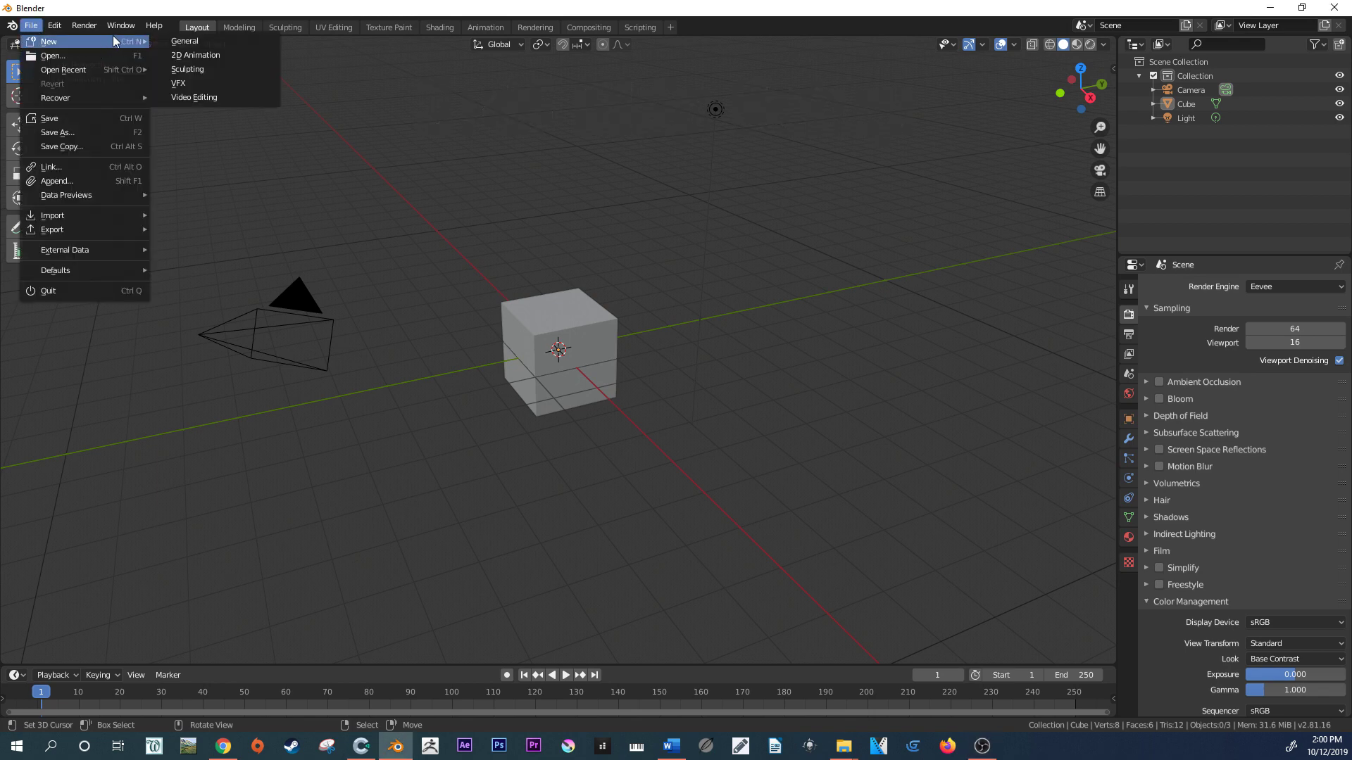
{"action": "left_click", "coordinate": [213, 55]}
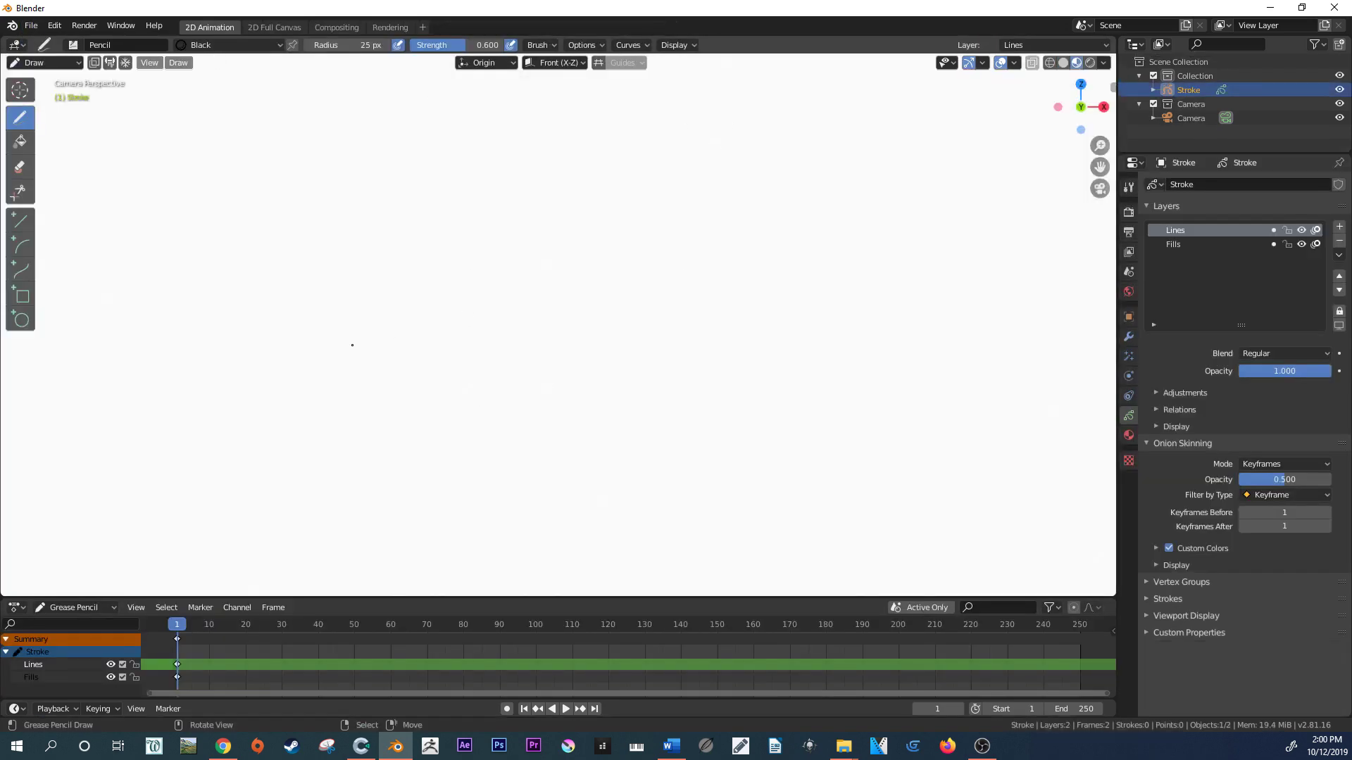
{"action": "mouse_move", "coordinate": [331, 299]}
{"action": "left_mouse_down"}
{"action": "mouse_move", "coordinate": [452, 323]}
{"action": "mouse_move", "coordinate": [758, 287]}
{"action": "left_mouse_up"}
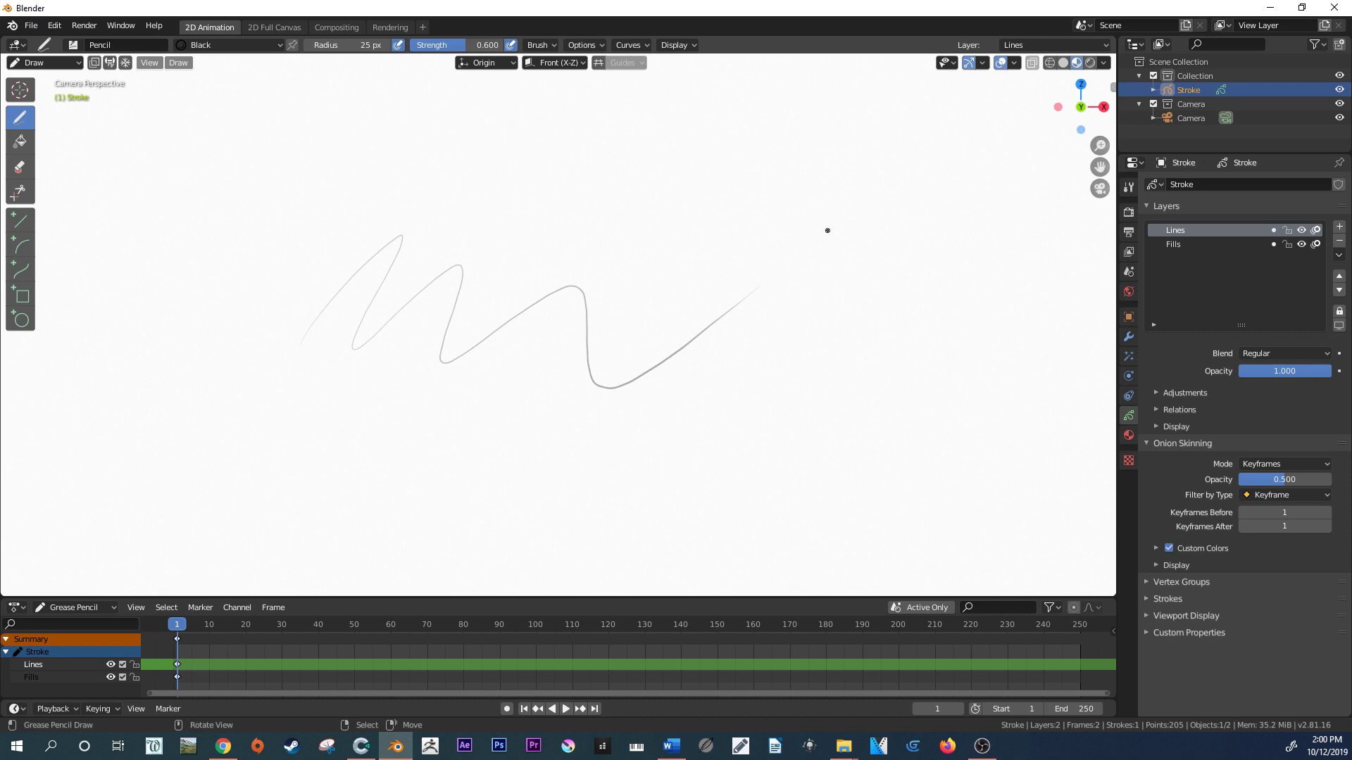
{"action": "key", "text": "ctrl+z"}
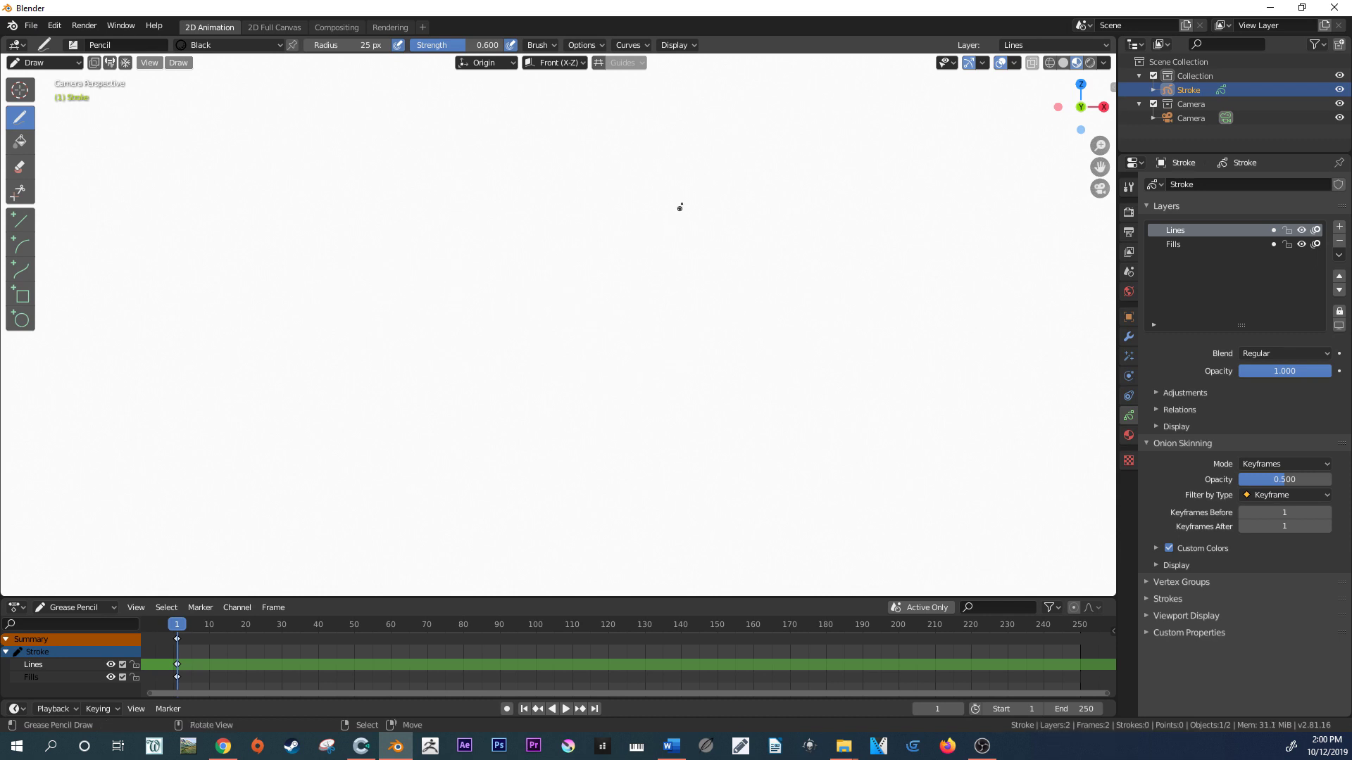
- Switch to Object Mode, add a cube, and place it scaled down on the left side of the camera view
{"action": "left_click", "coordinate": [49, 62]}
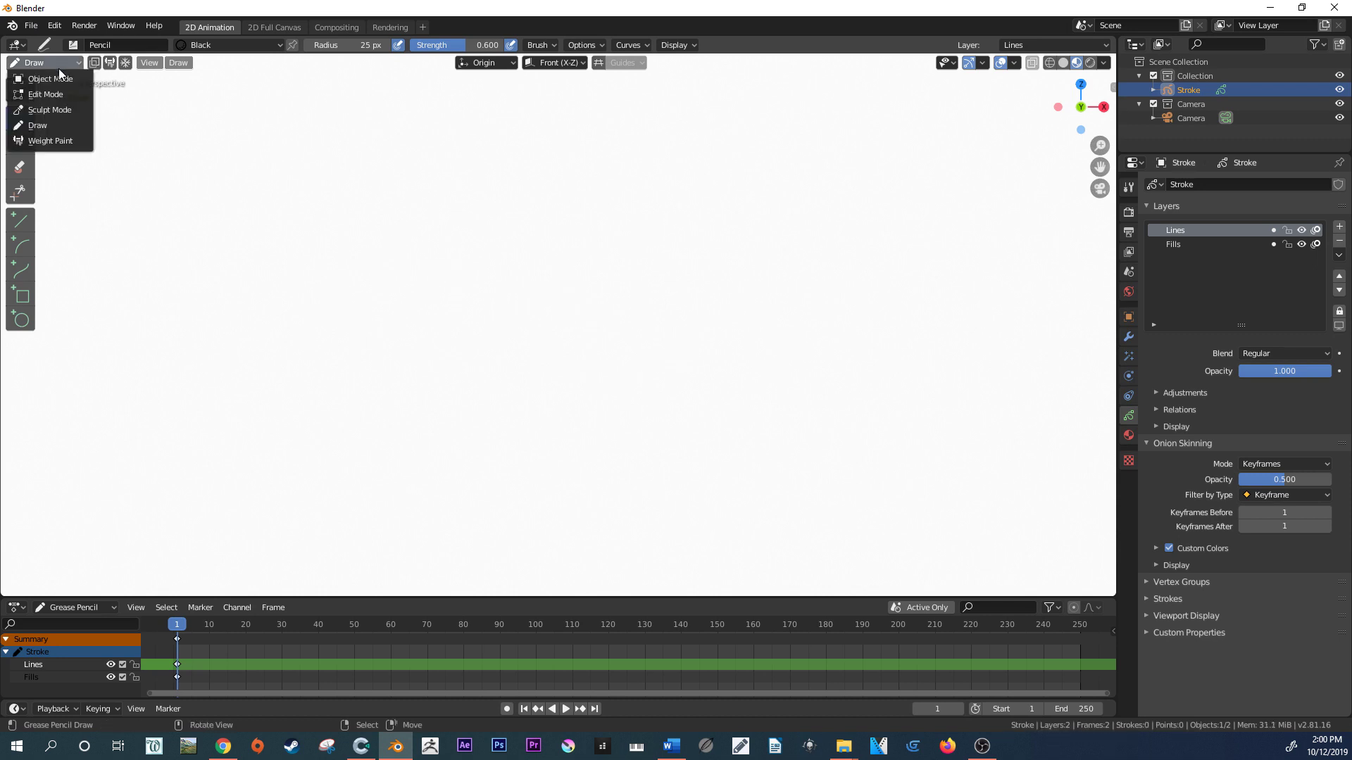
{"action": "left_click", "coordinate": [62, 79]}
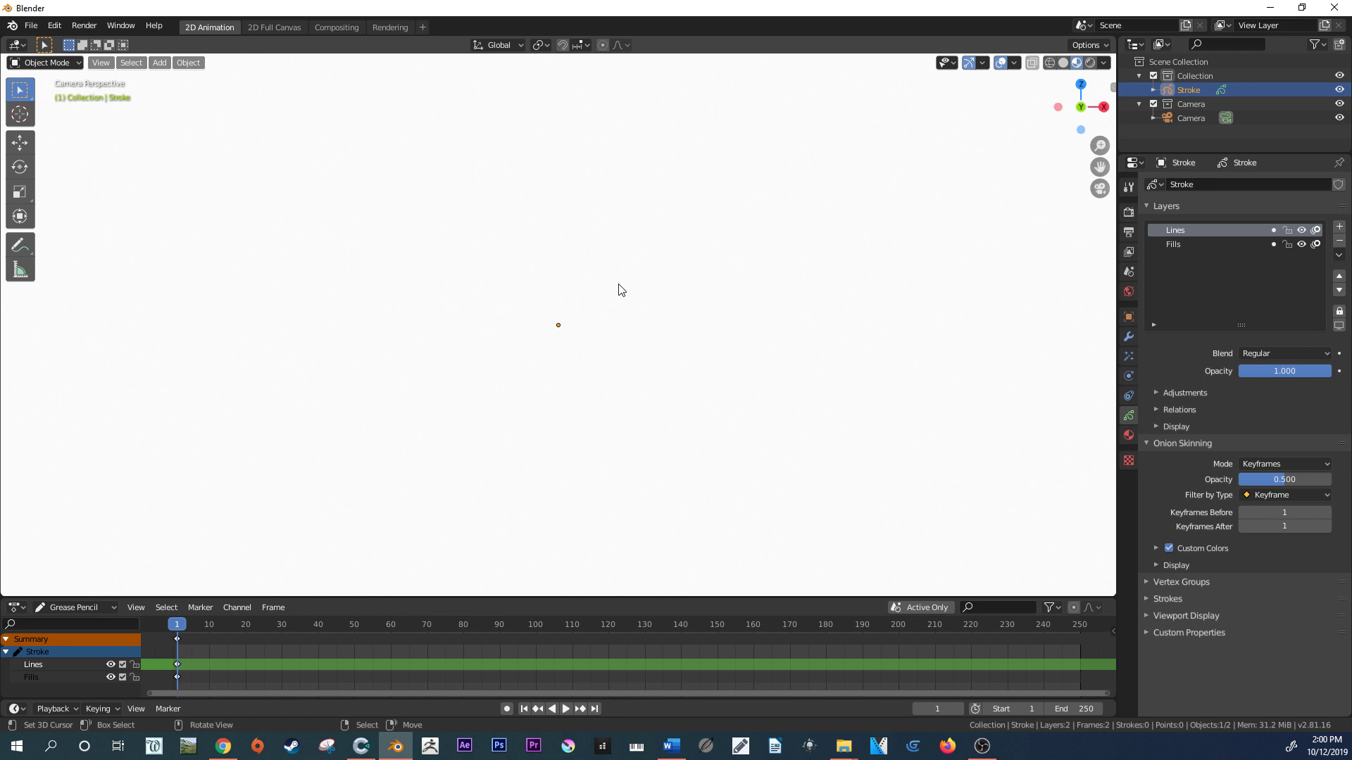
{"action": "key", "text": "shift+a"}
{"action": "mouse_move", "coordinate": [627, 286]}
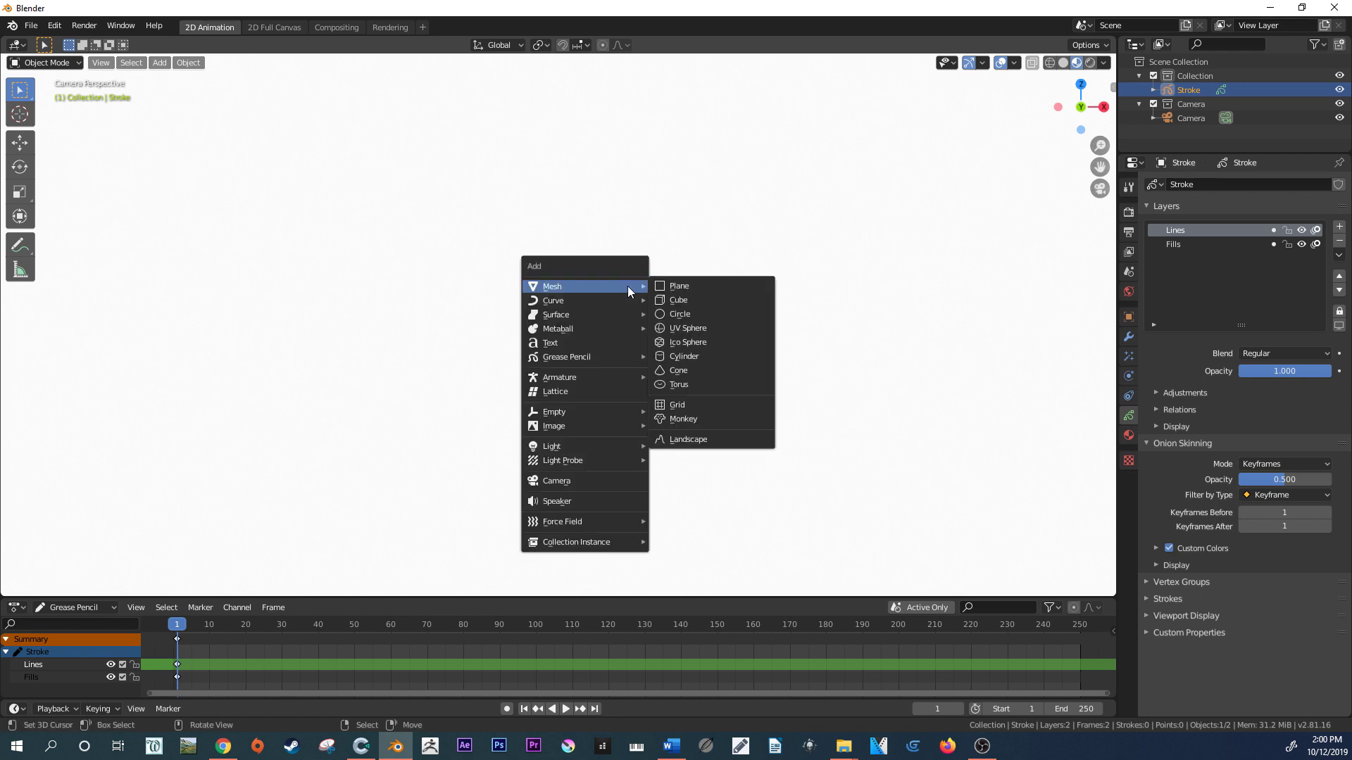
{"action": "left_click", "coordinate": [694, 306]}
{"action": "key", "text": "g"}
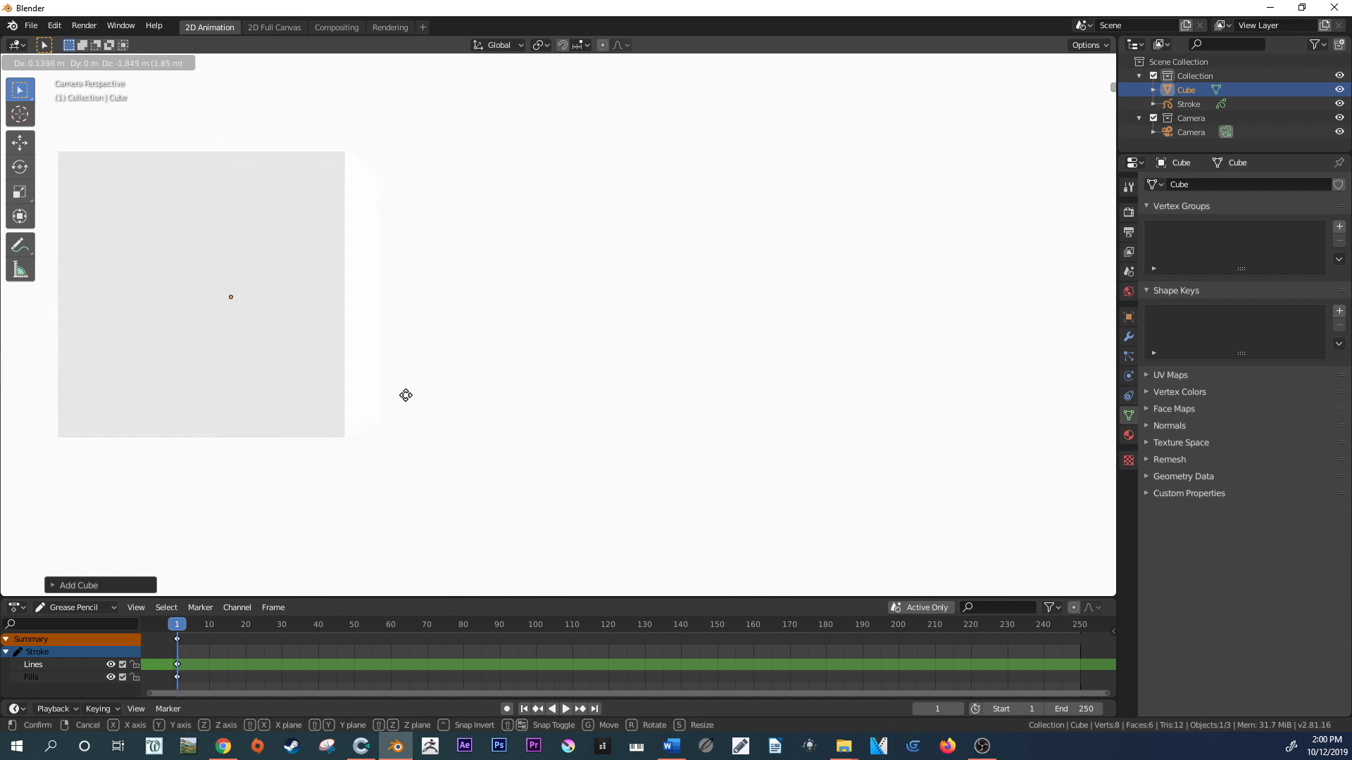
{"action": "left_click", "coordinate": [408, 395]}
{"action": "scroll", "coordinate": [588, 350], "scroll_direction": "down", "scroll_amount": 3}
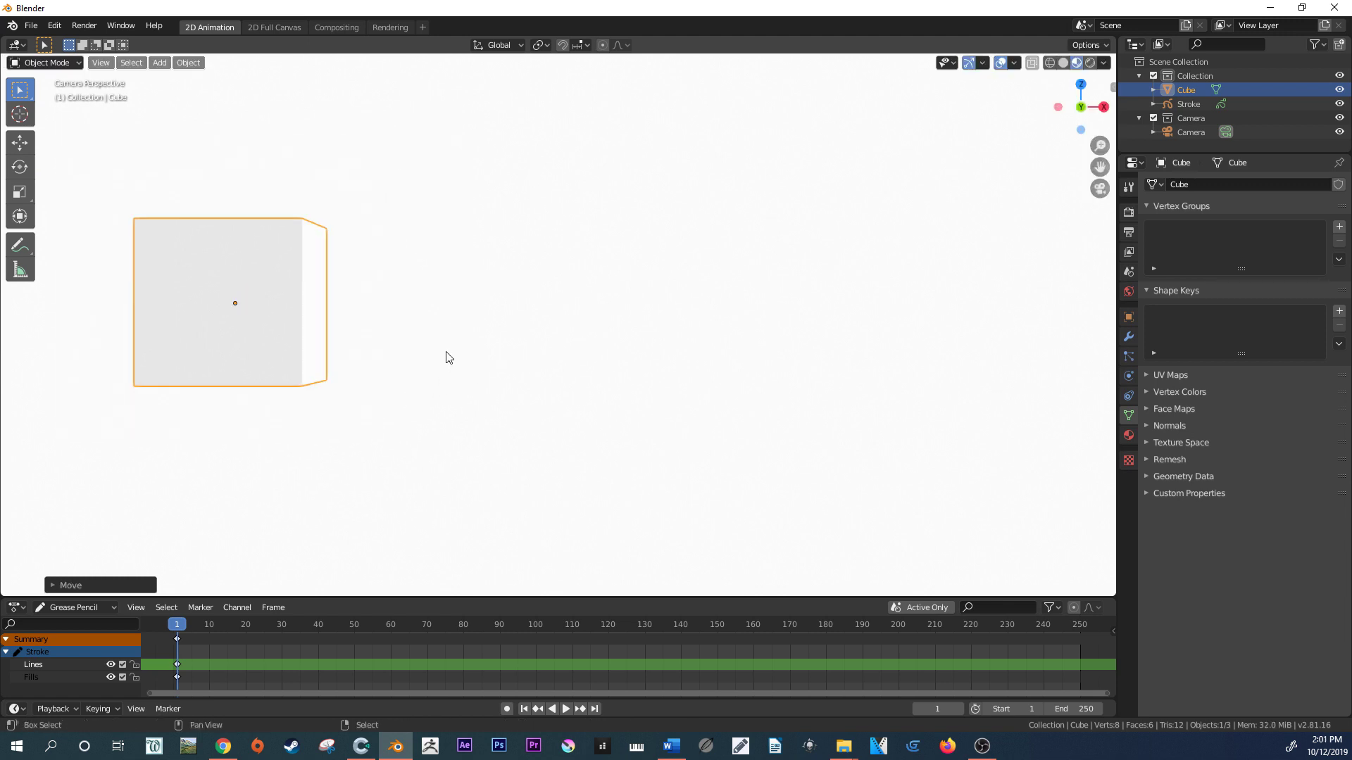
- Add a second cube, scale it down to about the first one's size, and place it opposite on the right side of the camera view
{"action": "key", "text": "shift+a"}
{"action": "left_click", "coordinate": [506, 365]}
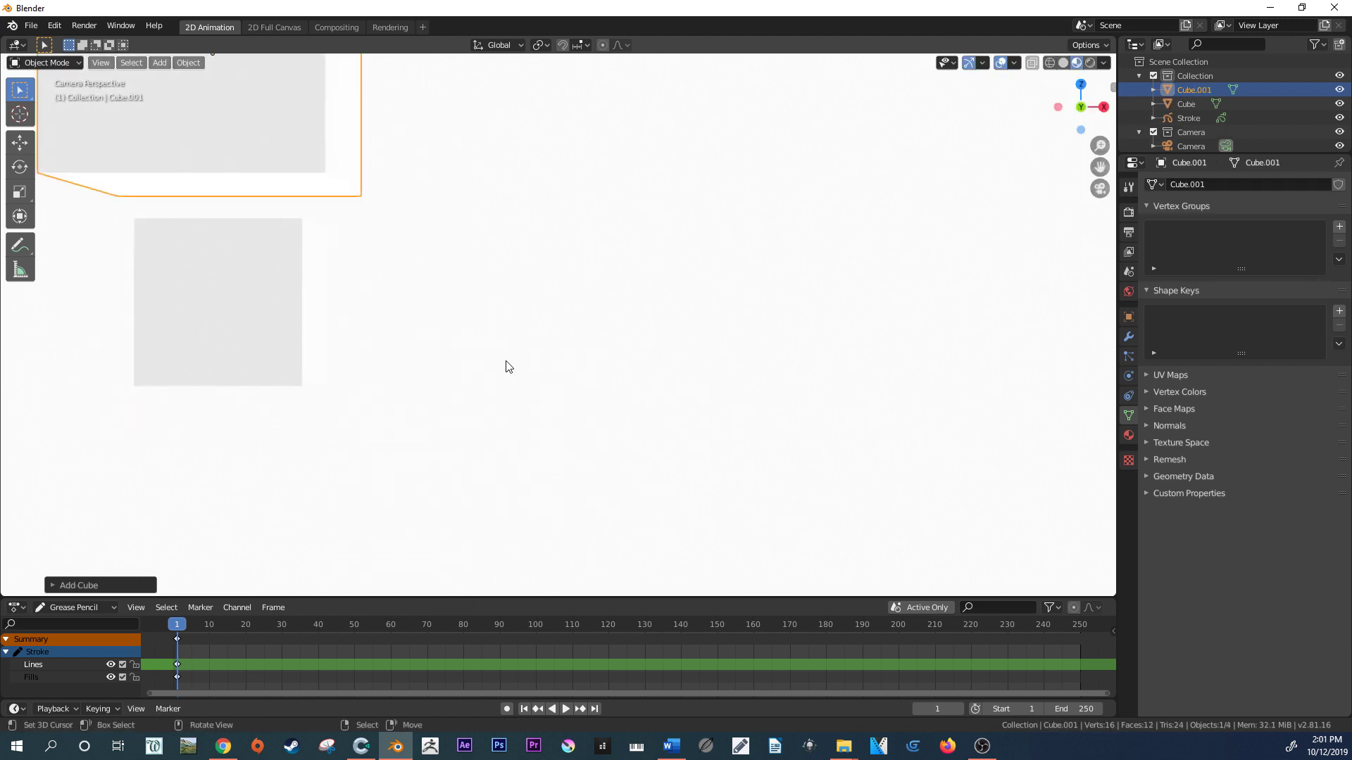
{"action": "key", "text": "g"}
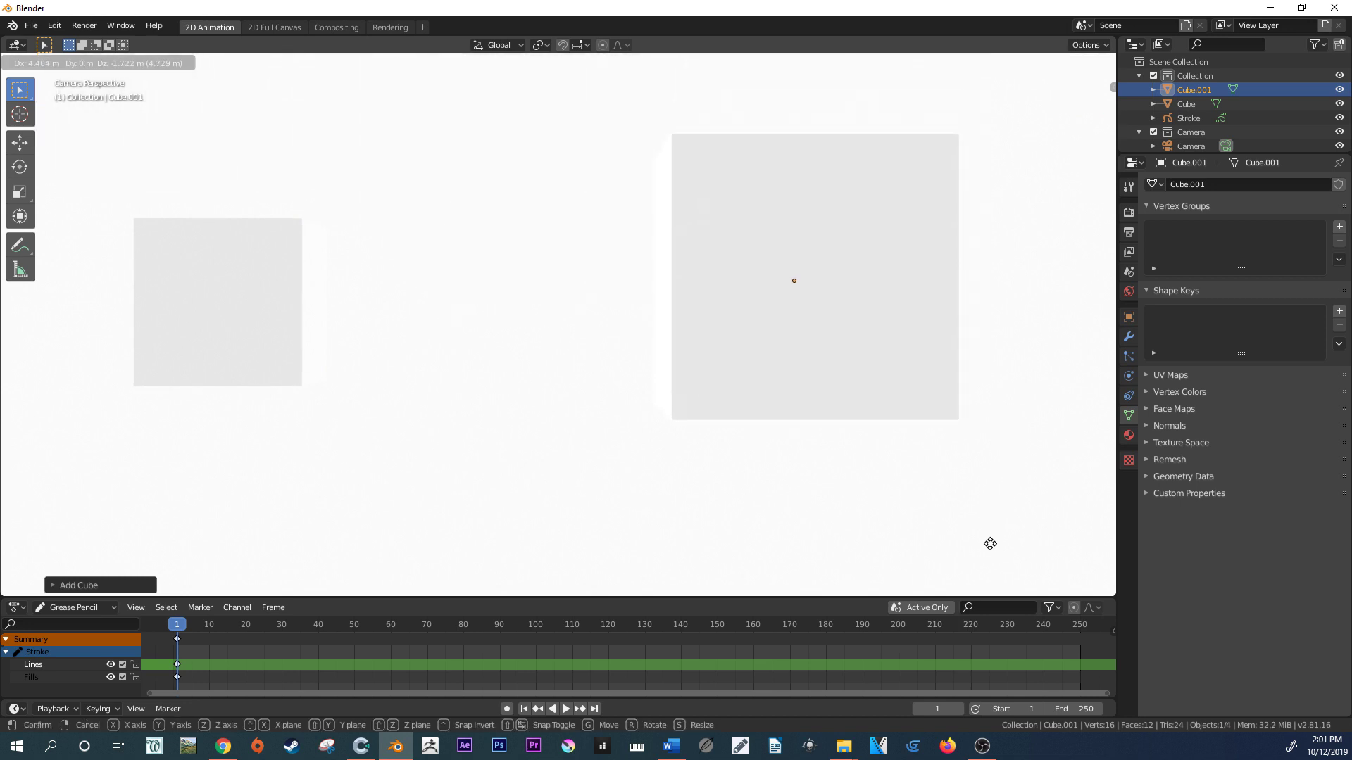
{"action": "left_click", "coordinate": [990, 544]}
{"action": "key", "text": "s"}
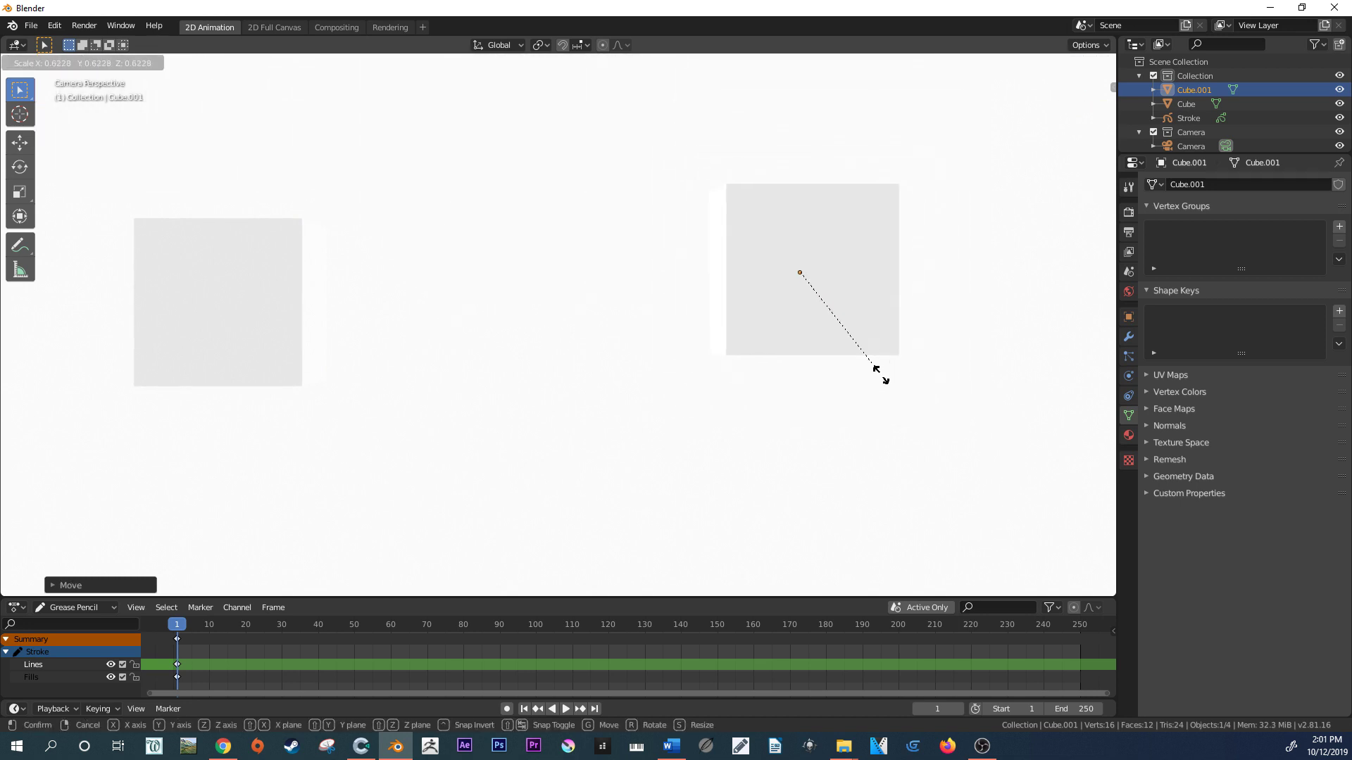
{"action": "left_click", "coordinate": [882, 378]}
{"action": "key", "text": "g"}
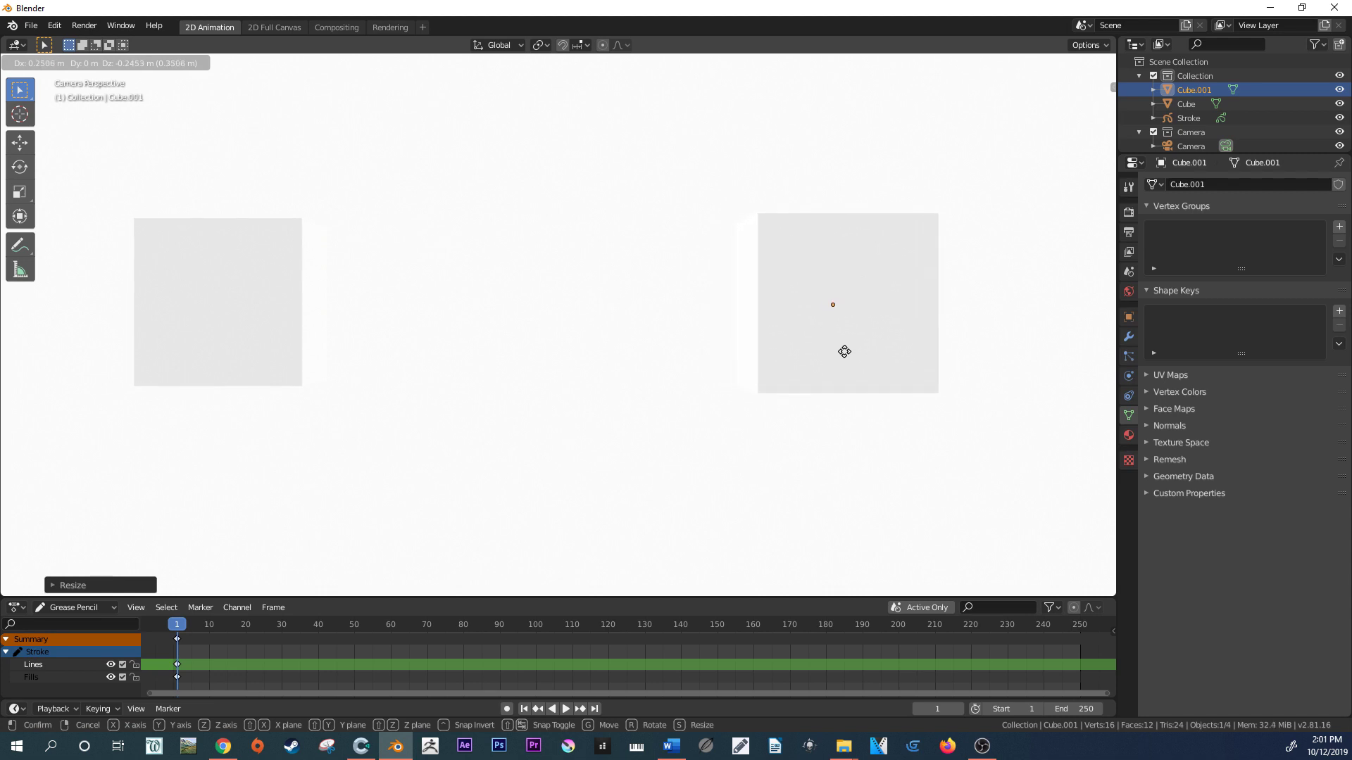
{"action": "left_click", "coordinate": [845, 350]}
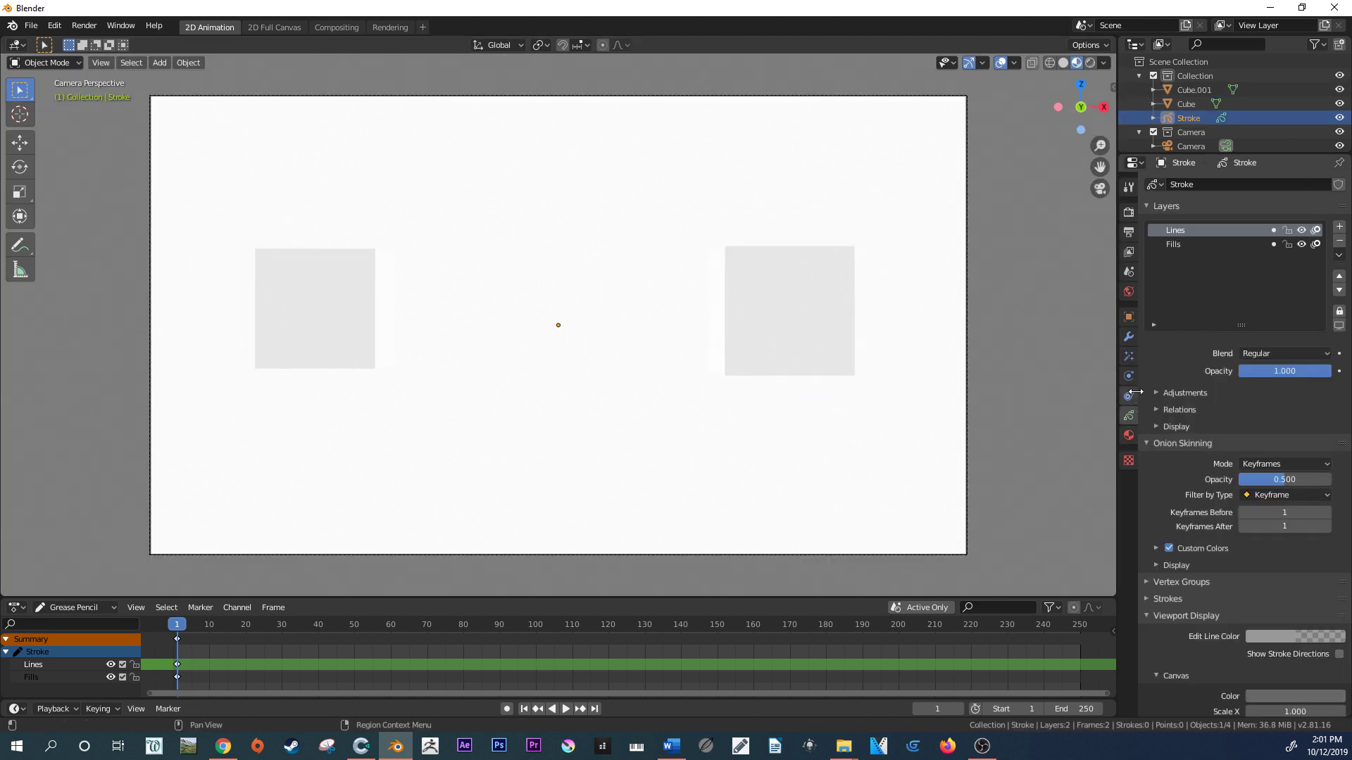
- Darken the world background colour to a mid grey and put the Stroke object into Draw mode
{"action": "left_click", "coordinate": [1129, 291]}
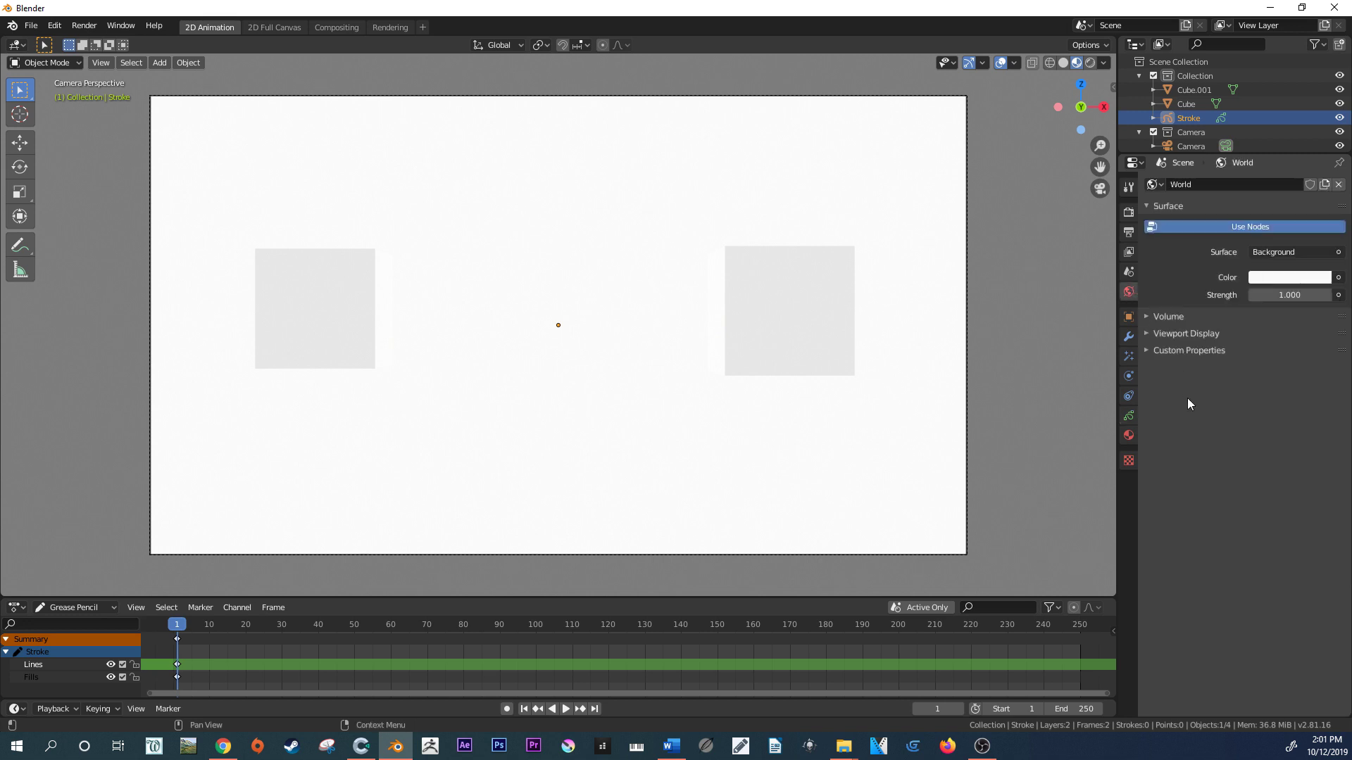
{"action": "left_click", "coordinate": [1290, 280]}
{"action": "left_click_drag", "start_coordinate": [1326, 99], "coordinate": [1320, 126]}
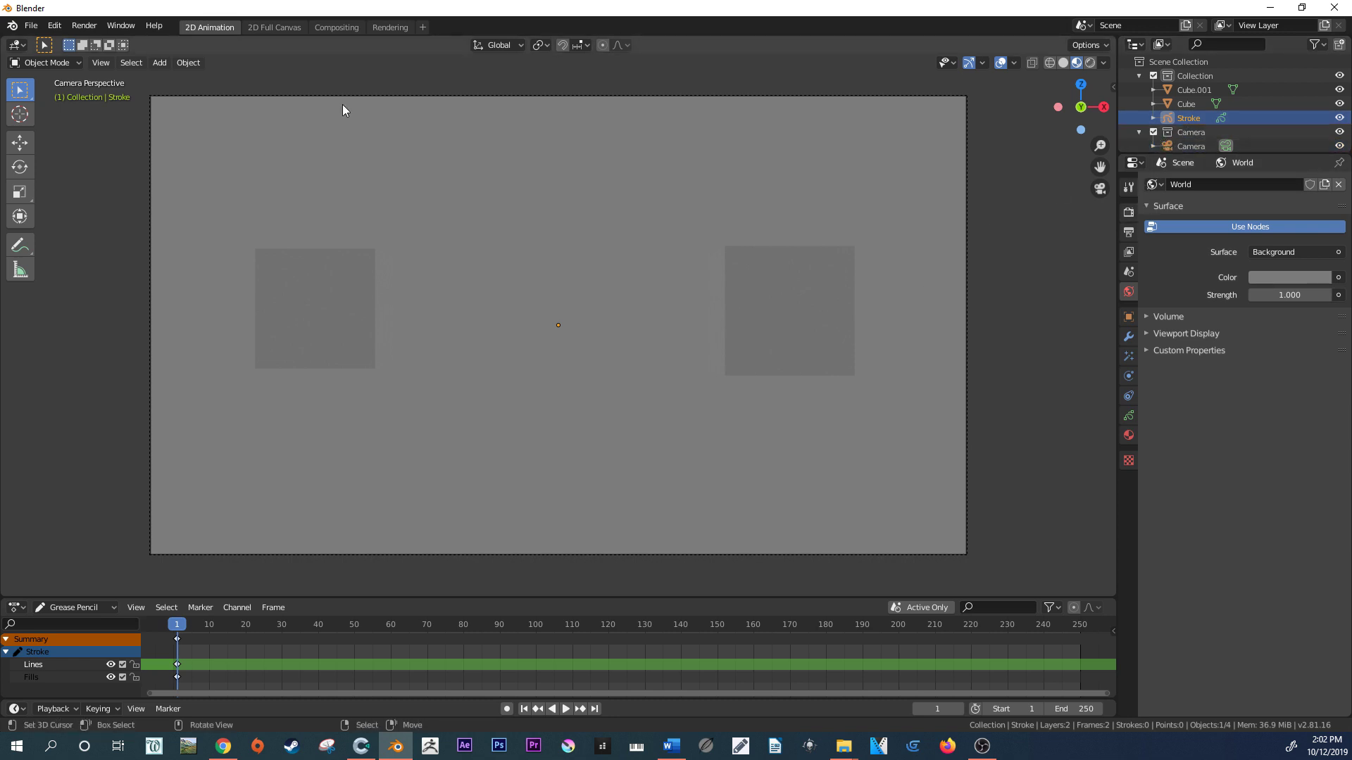
{"action": "left_click", "coordinate": [44, 61]}
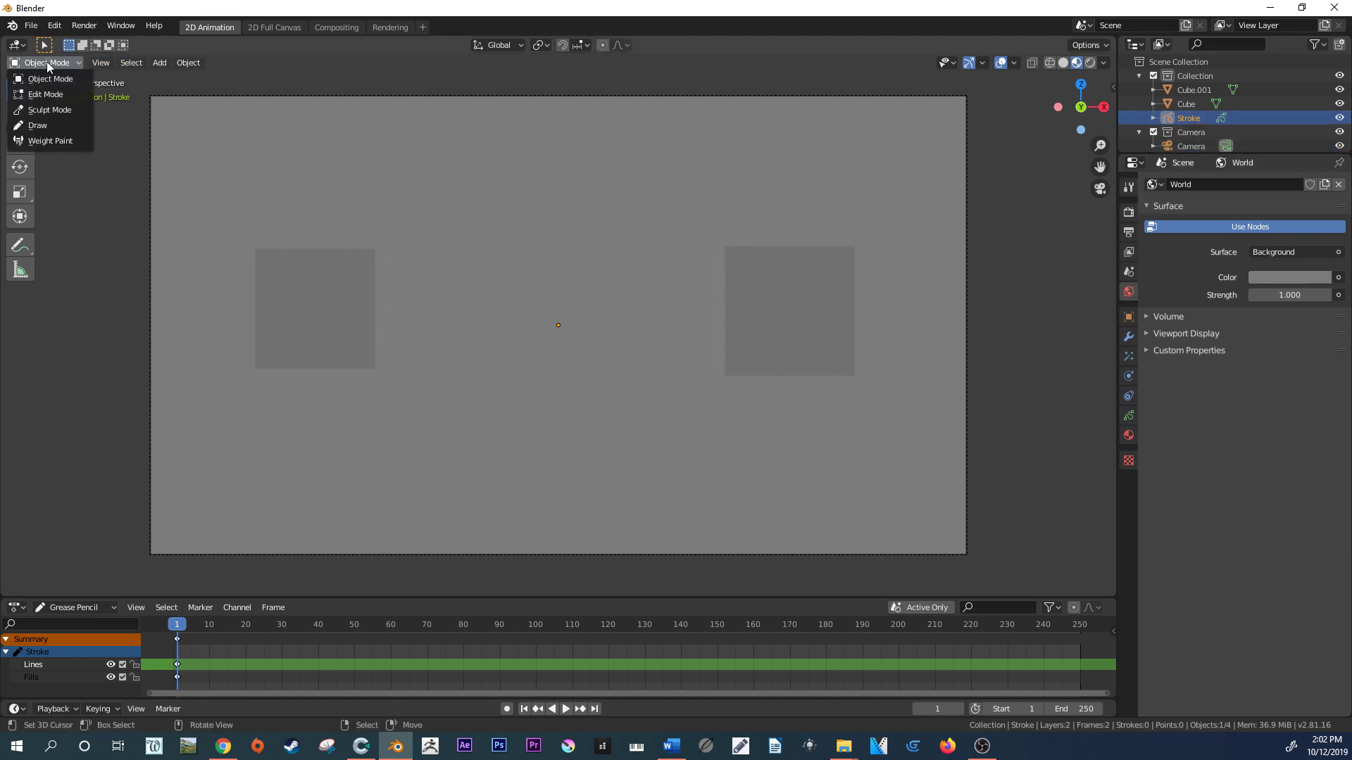
{"action": "left_click", "coordinate": [58, 123]}
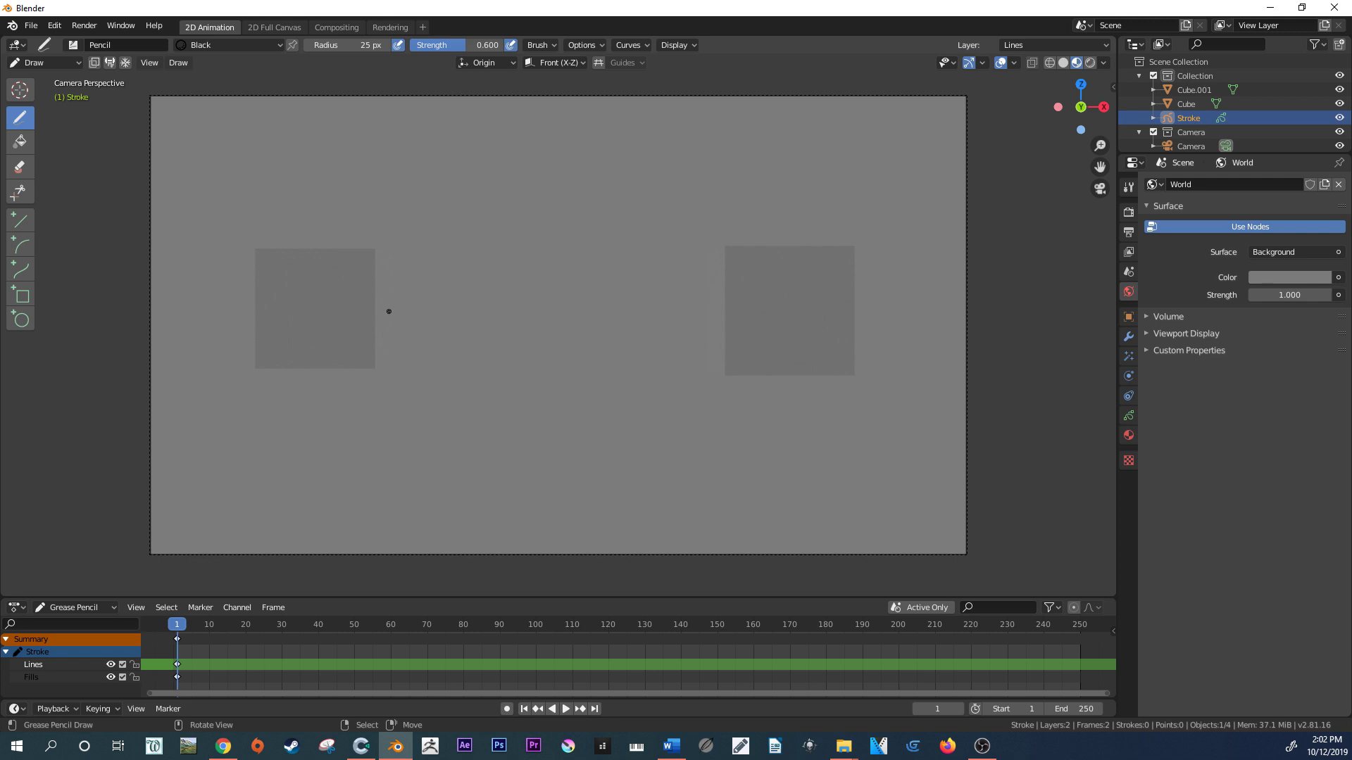
- Try a black pencil line from the left cube to the right cube and undo it
{"action": "left_click_drag", "start_coordinate": [385, 312], "coordinate": [716, 308]}
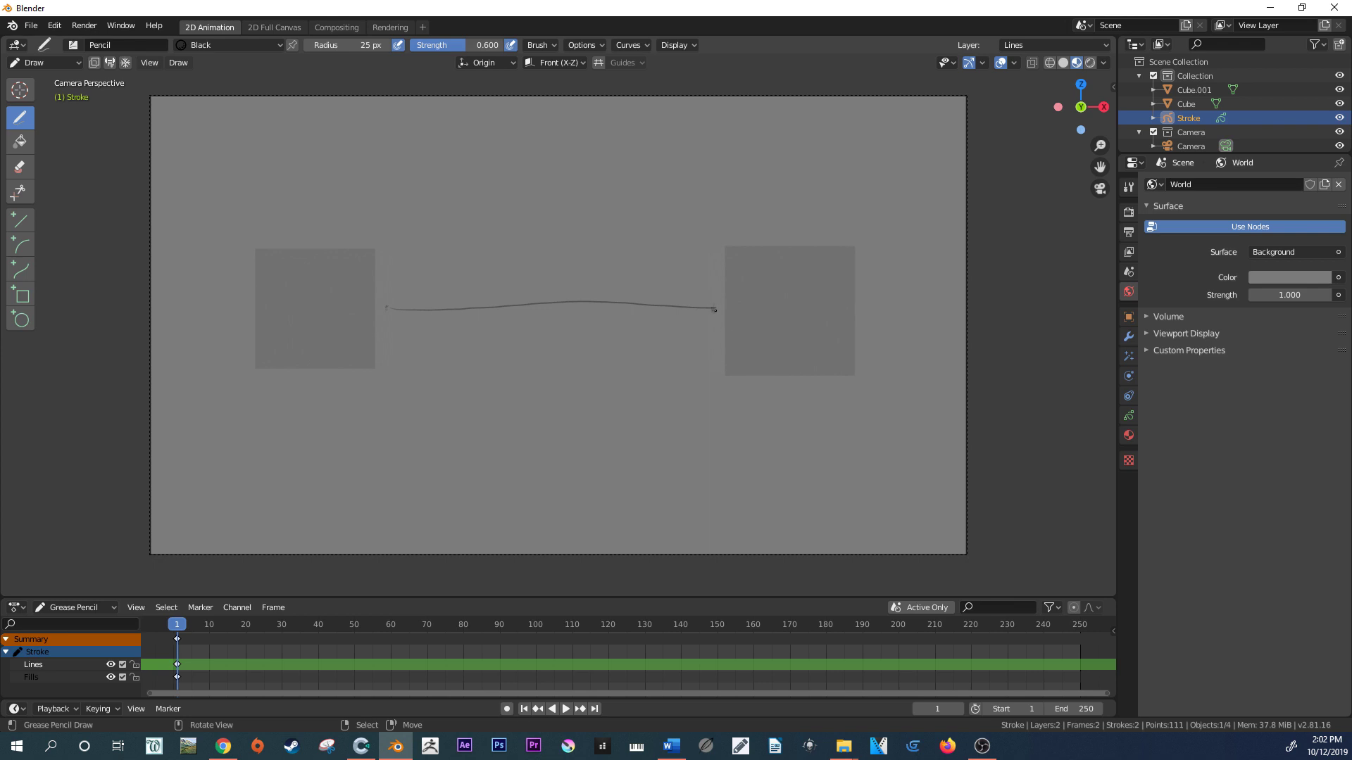
{"action": "key", "text": "ctrl+z"}
{"action": "key", "text": "ctrl+z"}
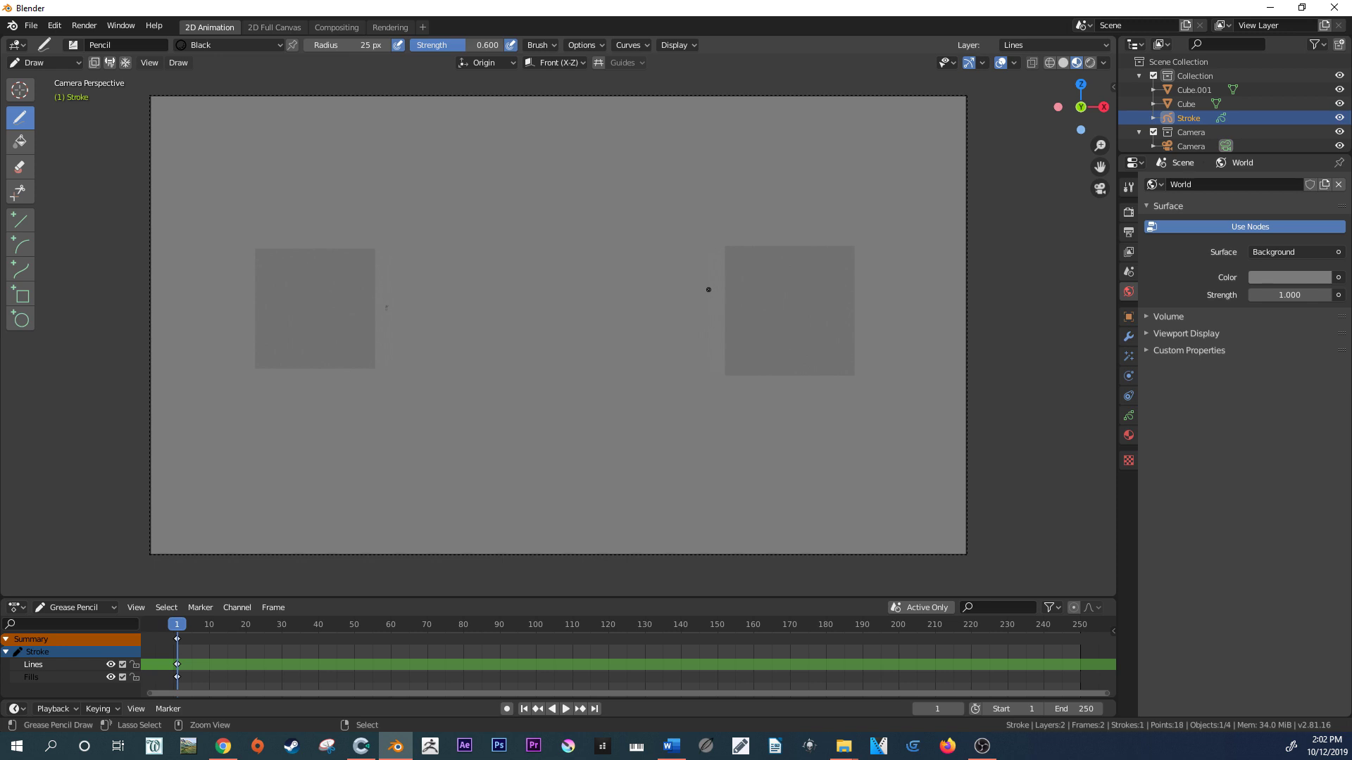
{"action": "key", "text": "ctrl+z"}
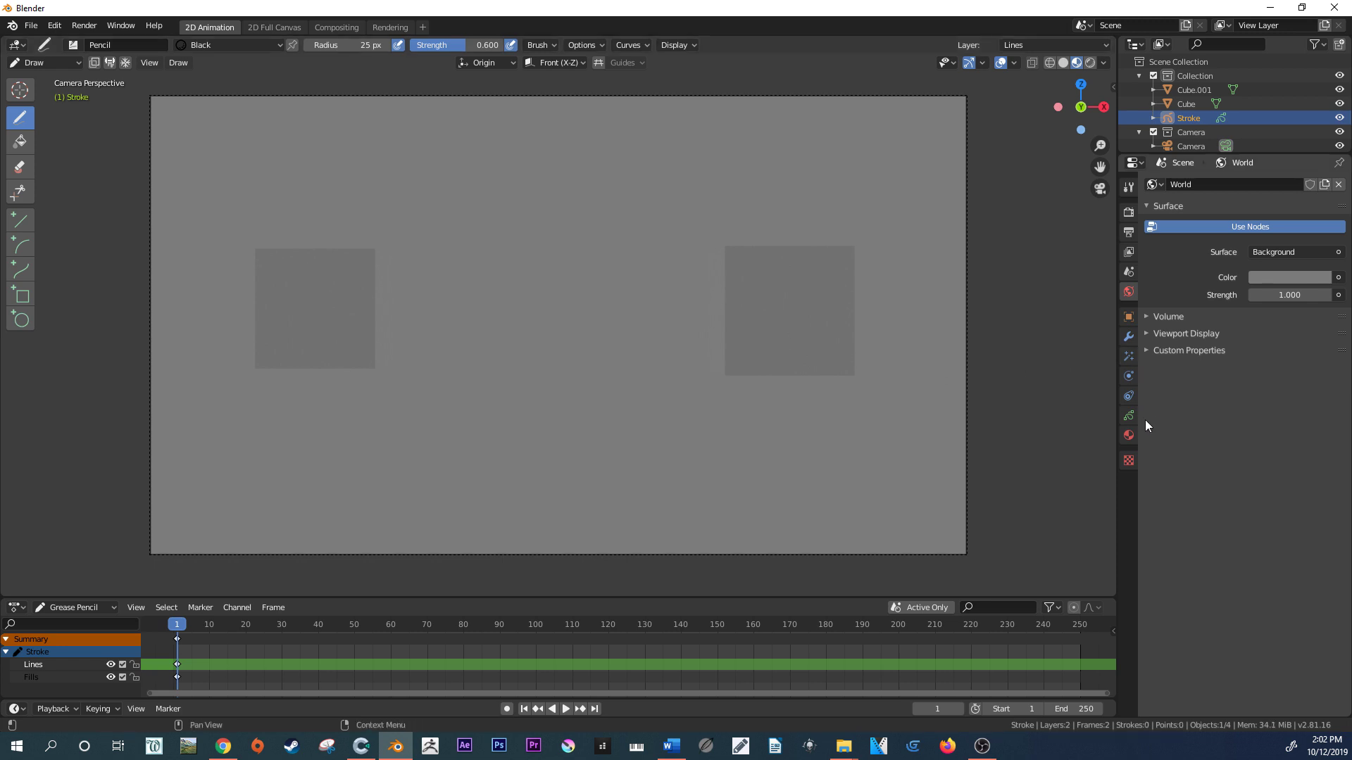
- Add a new material to the Stroke object and name it Lightning
{"action": "left_click", "coordinate": [1129, 436]}
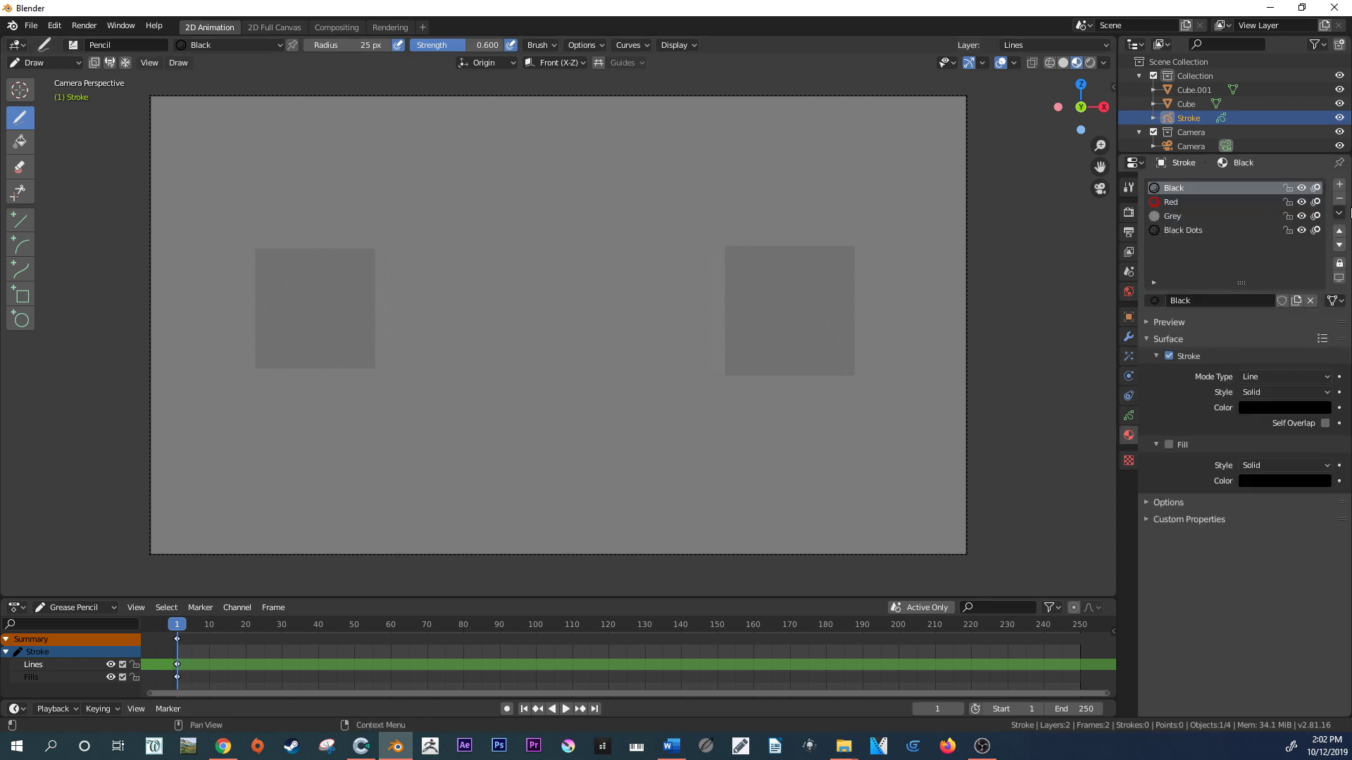
{"action": "left_click", "coordinate": [1339, 184]}
{"action": "left_click", "coordinate": [1230, 298]}
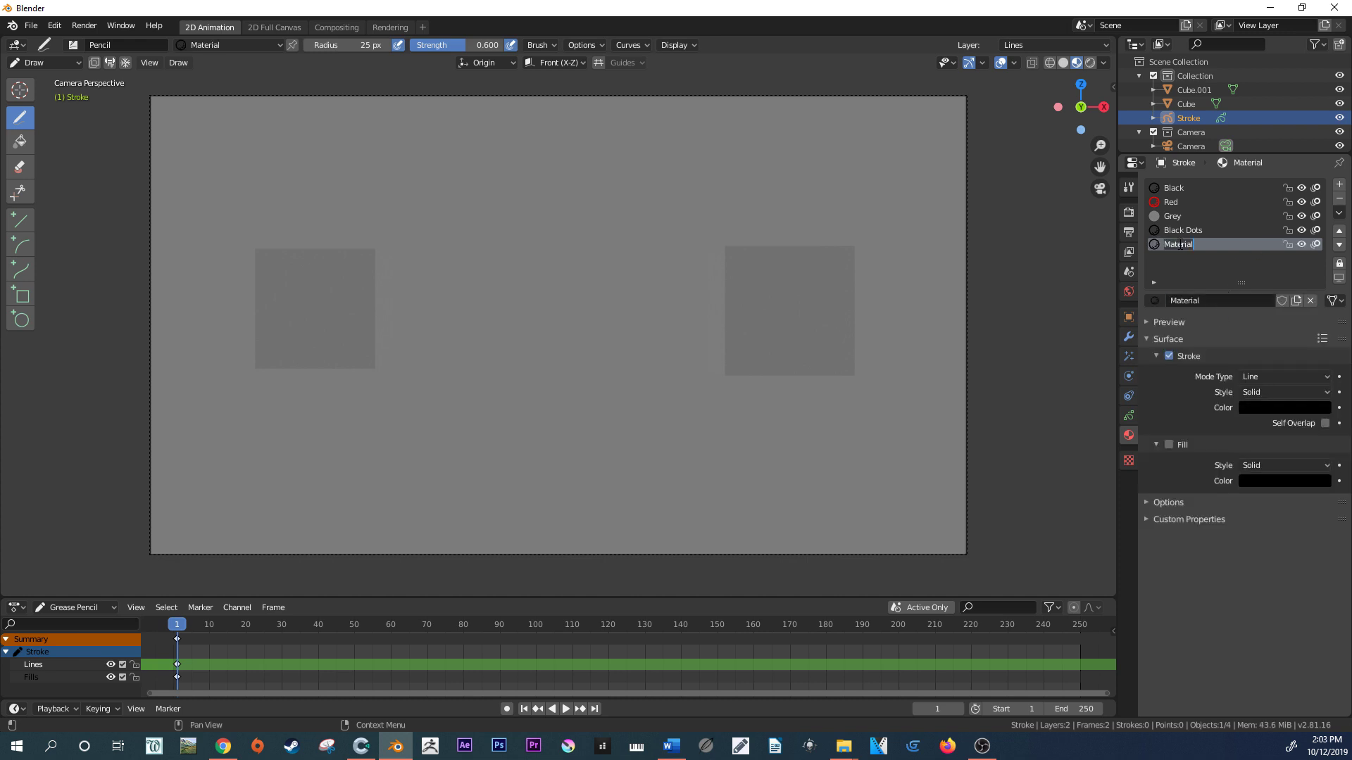
{"action": "type", "text": "Lightning"}
{"action": "key", "text": "Return"}
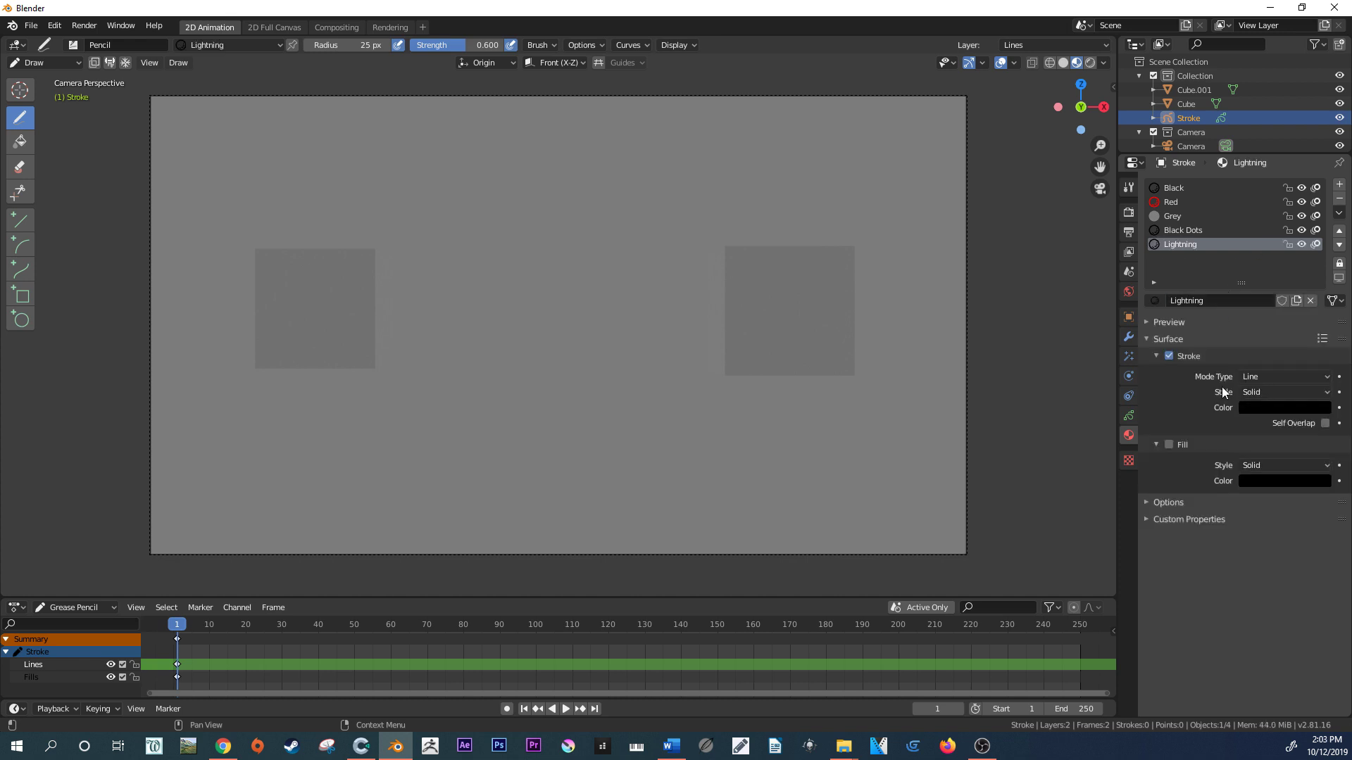
- Set the Lightning material's stroke colour to a pale blue with value 0.933, using the Line mode type
{"action": "left_click", "coordinate": [1257, 377]}
{"action": "left_click", "coordinate": [1289, 411]}
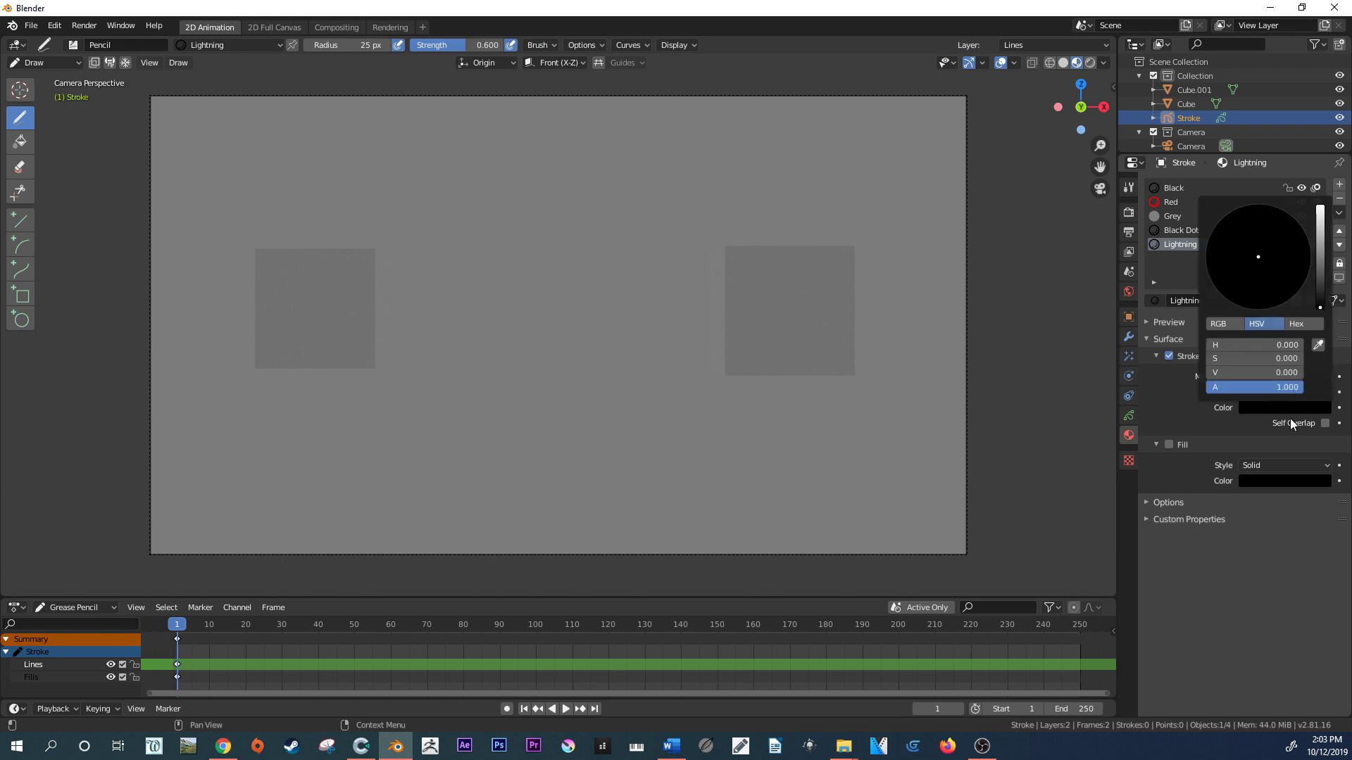
{"action": "left_click_drag", "start_coordinate": [1322, 295], "coordinate": [1323, 216]}
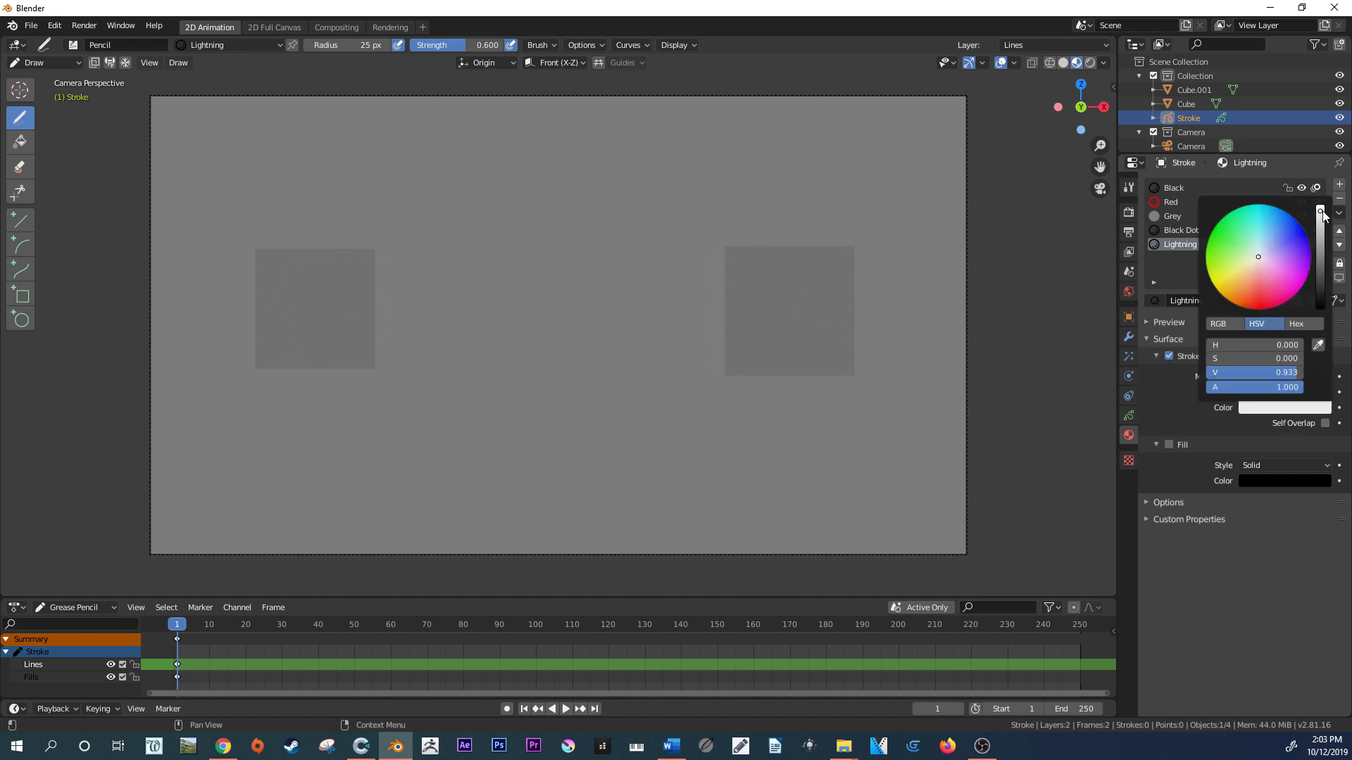
{"action": "left_click", "coordinate": [1260, 249]}
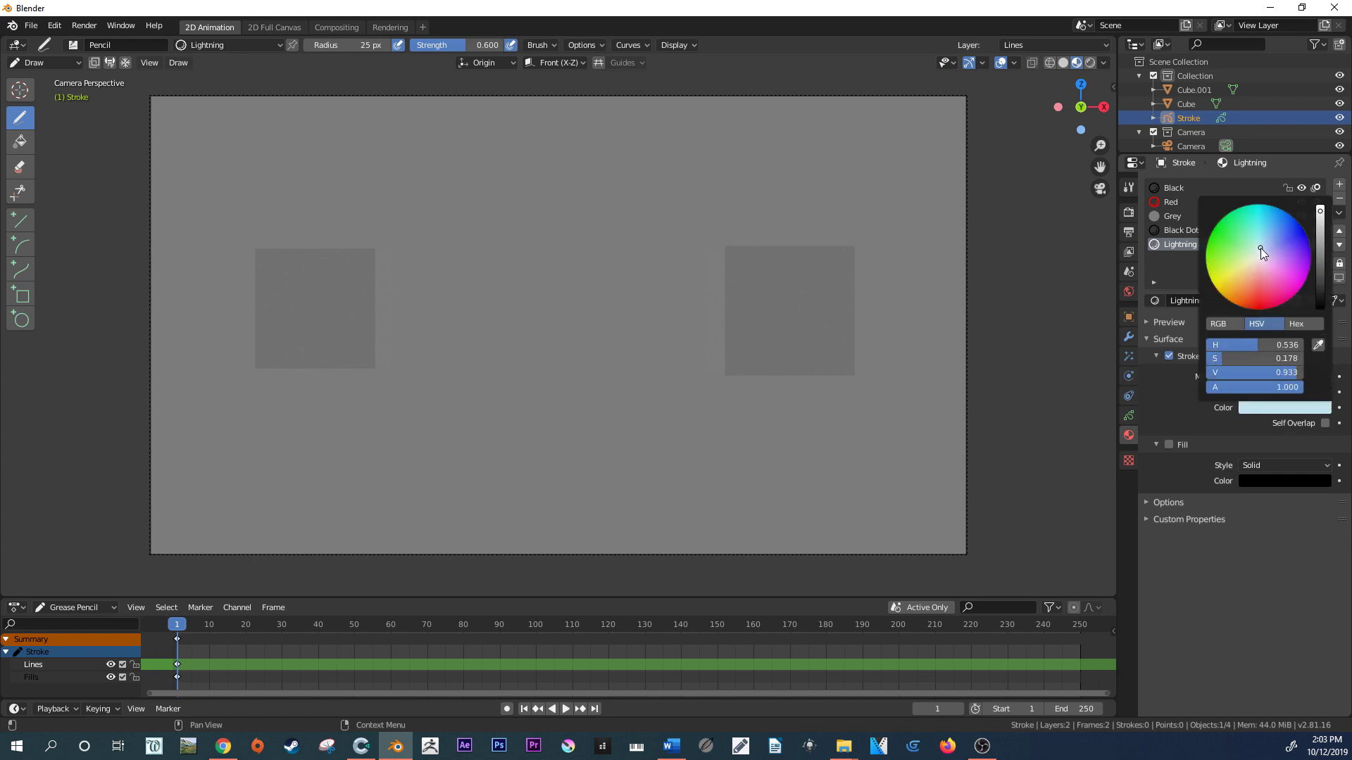
{"action": "left_click_drag", "start_coordinate": [1260, 247], "coordinate": [1262, 249]}
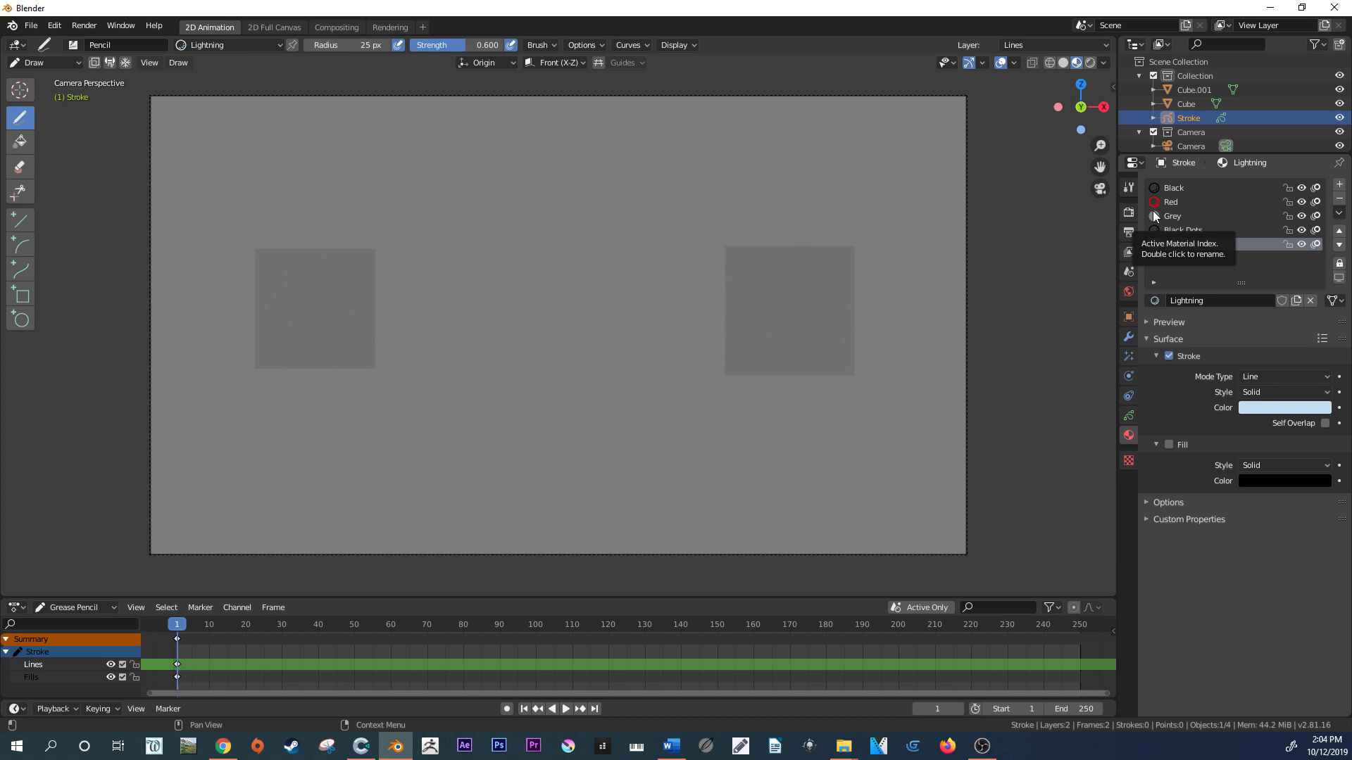
- Test the Lightning material with freehand strokes between the cubes and change the drawing brush to Ink Pen
{"action": "mouse_move", "coordinate": [386, 310]}
{"action": "left_mouse_down"}
{"action": "mouse_move", "coordinate": [422, 289]}
{"action": "mouse_move", "coordinate": [468, 324]}
{"action": "mouse_move", "coordinate": [584, 321]}
{"action": "left_mouse_up"}
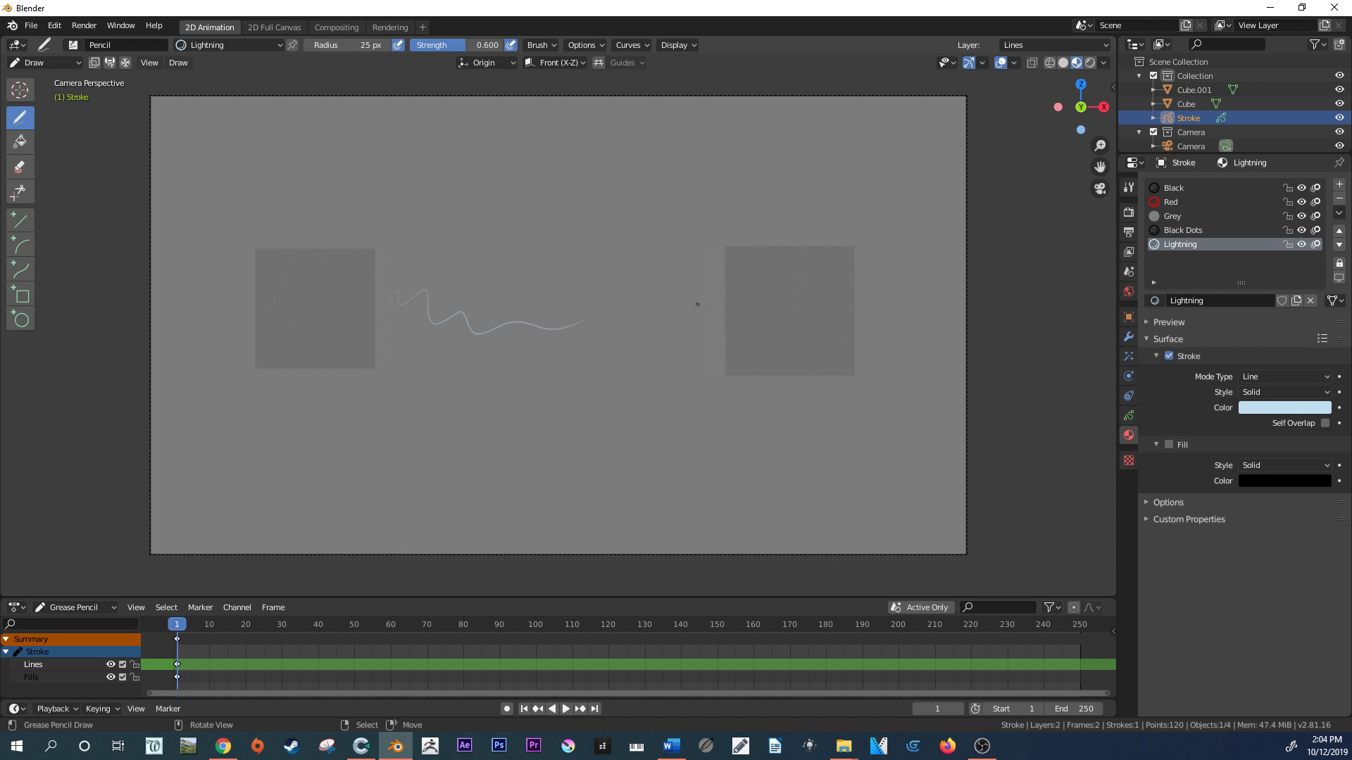
{"action": "key", "text": "ctrl+z"}
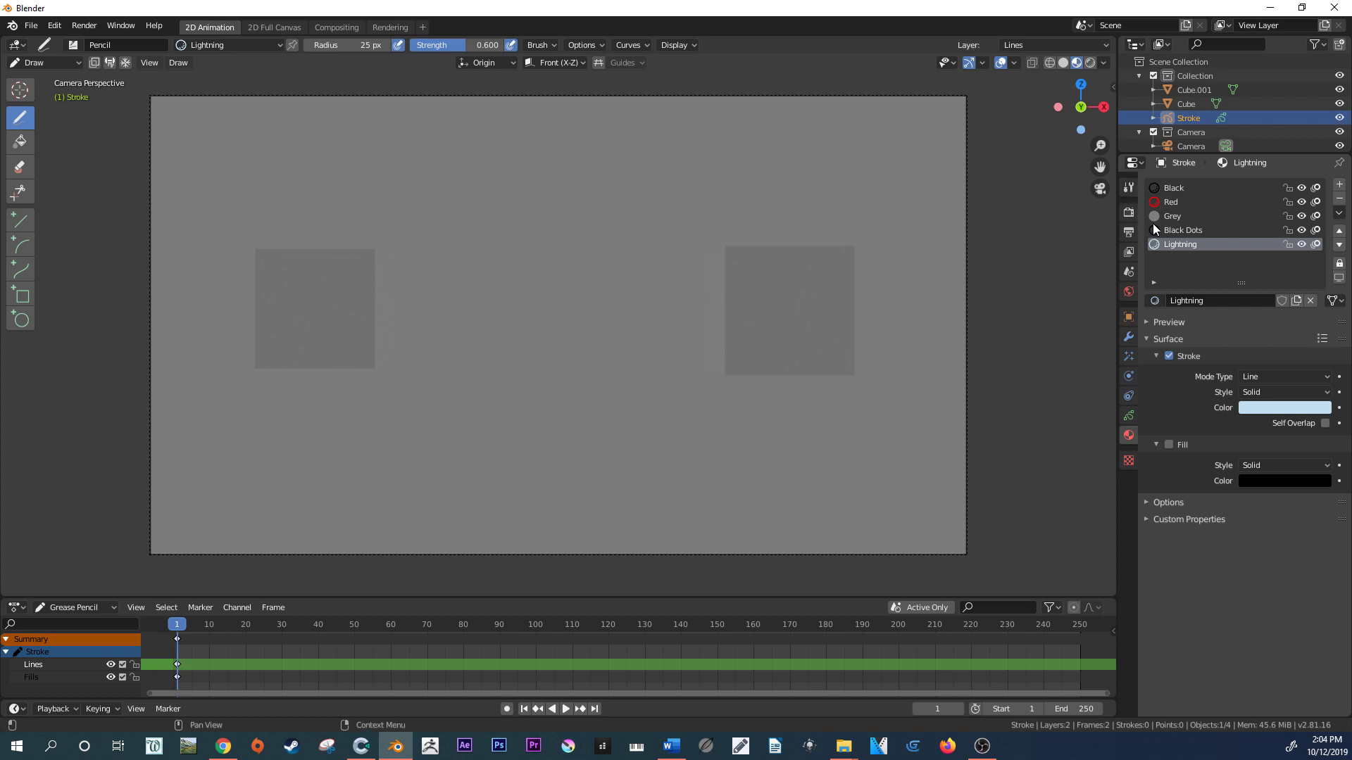
{"action": "left_click", "coordinate": [1128, 186]}
{"action": "left_click", "coordinate": [1234, 270]}
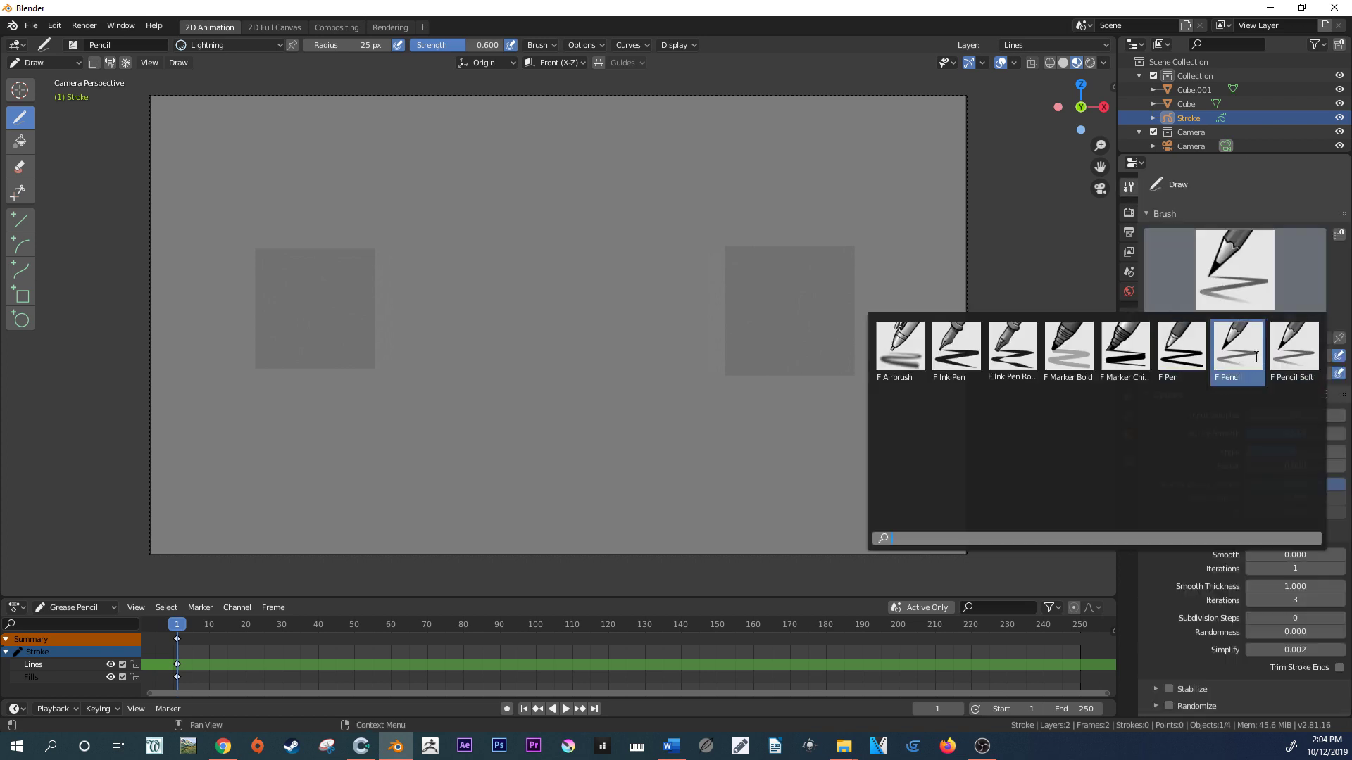
{"action": "left_click", "coordinate": [957, 354]}
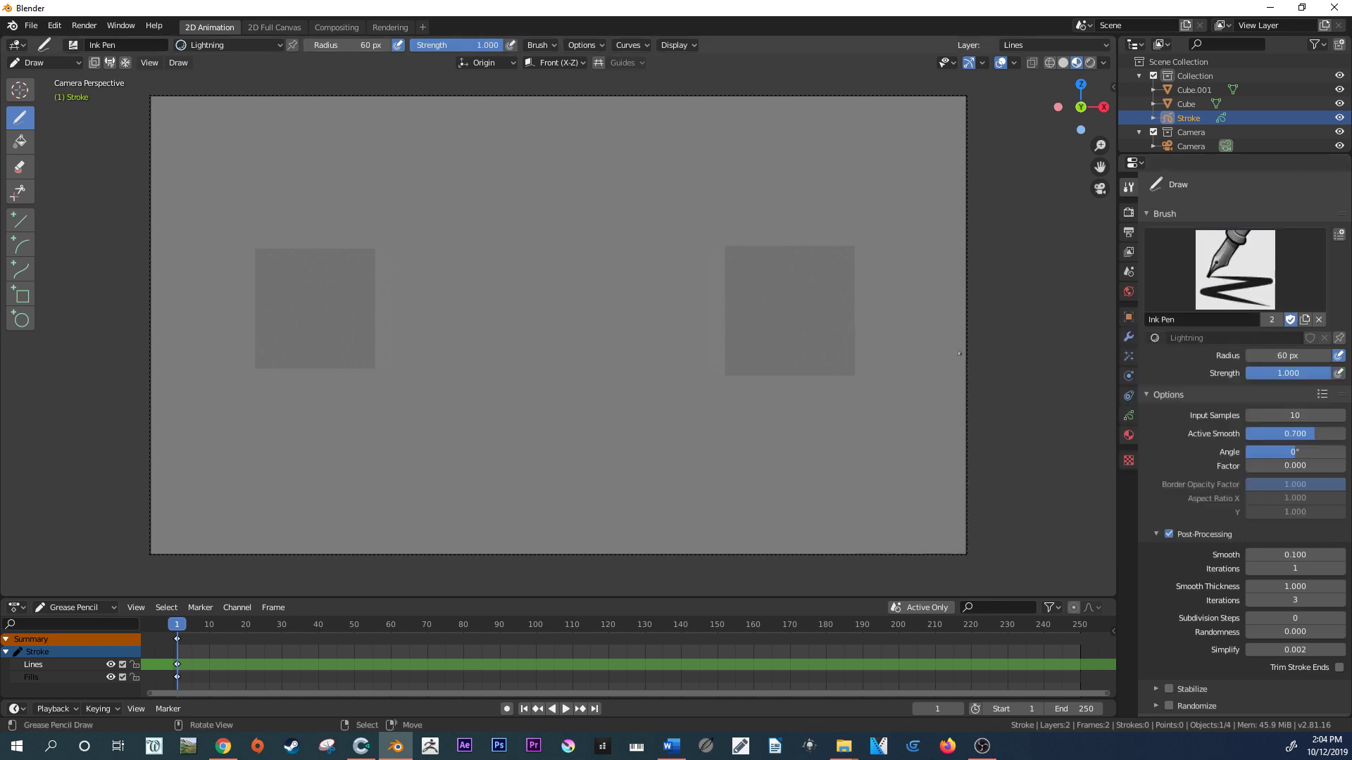
{"action": "mouse_move", "coordinate": [542, 334]}
{"action": "left_mouse_down"}
{"action": "mouse_move", "coordinate": [539, 383]}
{"action": "mouse_move", "coordinate": [669, 417]}
{"action": "left_mouse_up"}
- Add a Glow effect to the Stroke object and draw a wavy test stroke between the two cubes
{"action": "left_click", "coordinate": [1129, 357]}
{"action": "left_click", "coordinate": [1187, 185]}
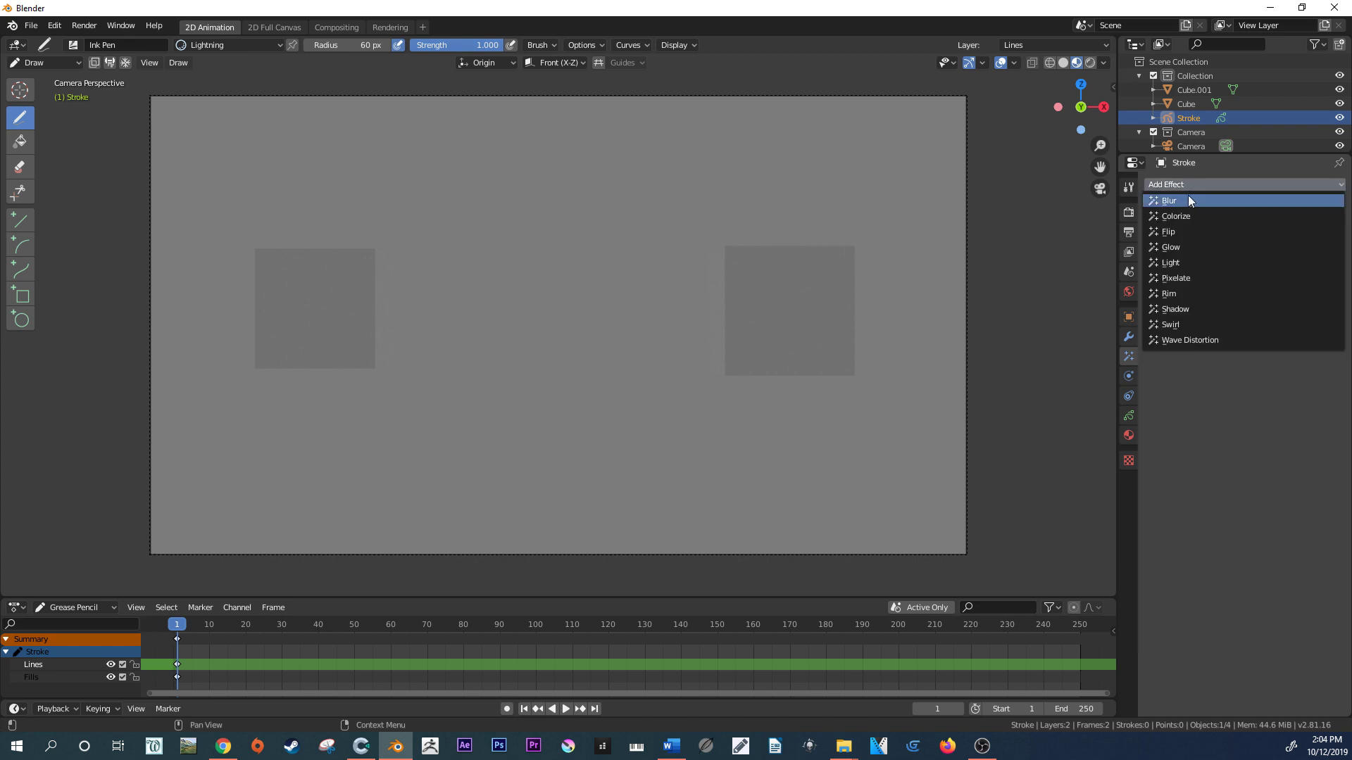
{"action": "left_click", "coordinate": [1193, 247]}
{"action": "mouse_move", "coordinate": [477, 266]}
{"action": "left_mouse_down"}
{"action": "mouse_move", "coordinate": [500, 305]}
{"action": "mouse_move", "coordinate": [706, 314]}
{"action": "left_mouse_up"}
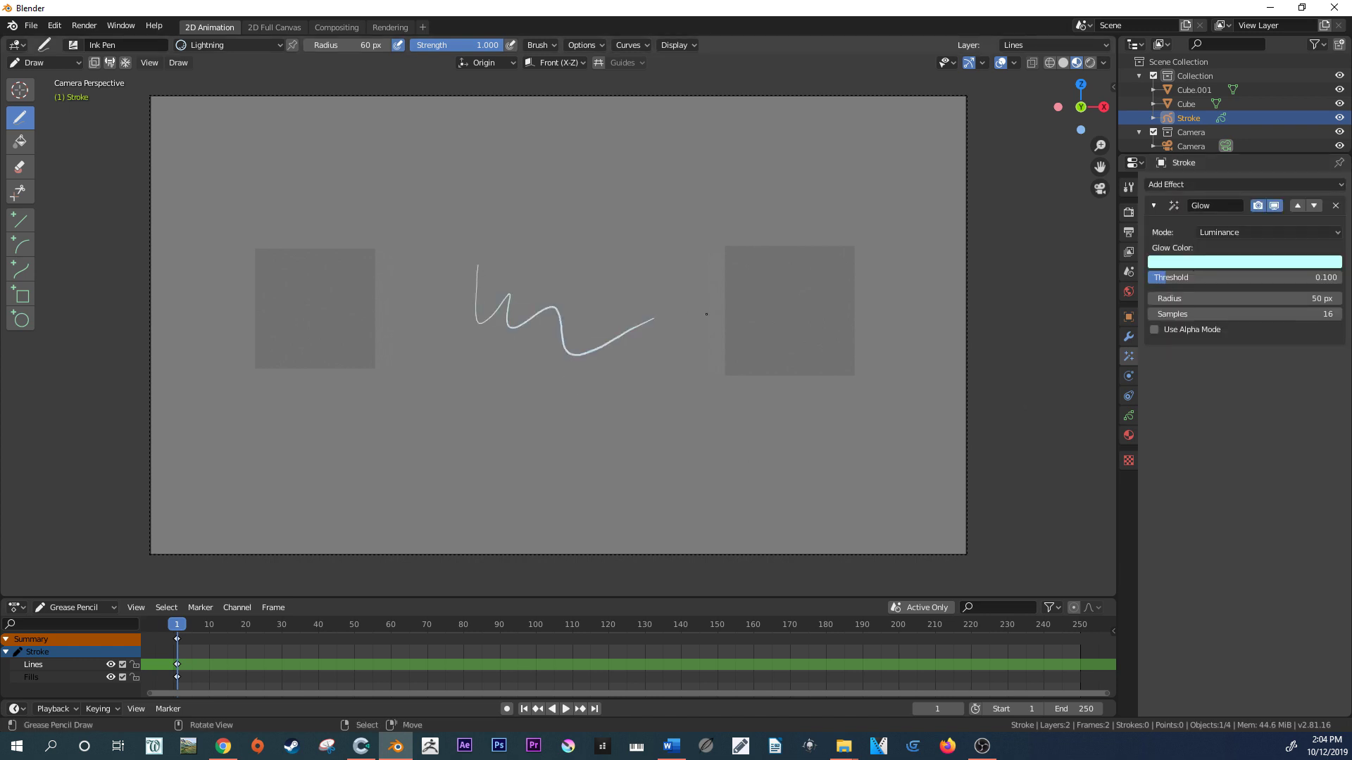
- Set the Glow effect's threshold to 0.089 and its radius to 7 px
{"action": "left_click_drag", "start_coordinate": [1202, 296], "coordinate": [1206, 340]}
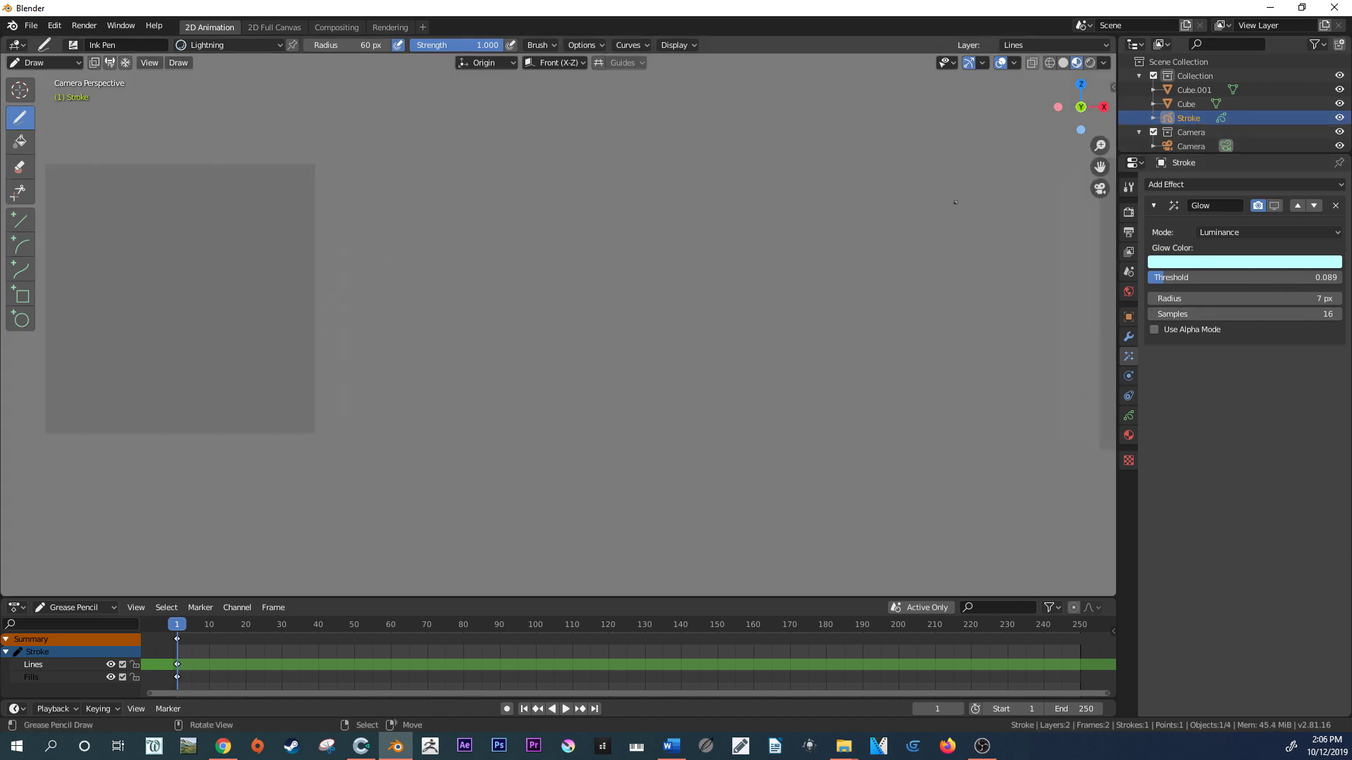
- Switch to Object Mode and move the Stroke object along the global Y axis to sit in front of the cubes
{"action": "left_click", "coordinate": [57, 68]}
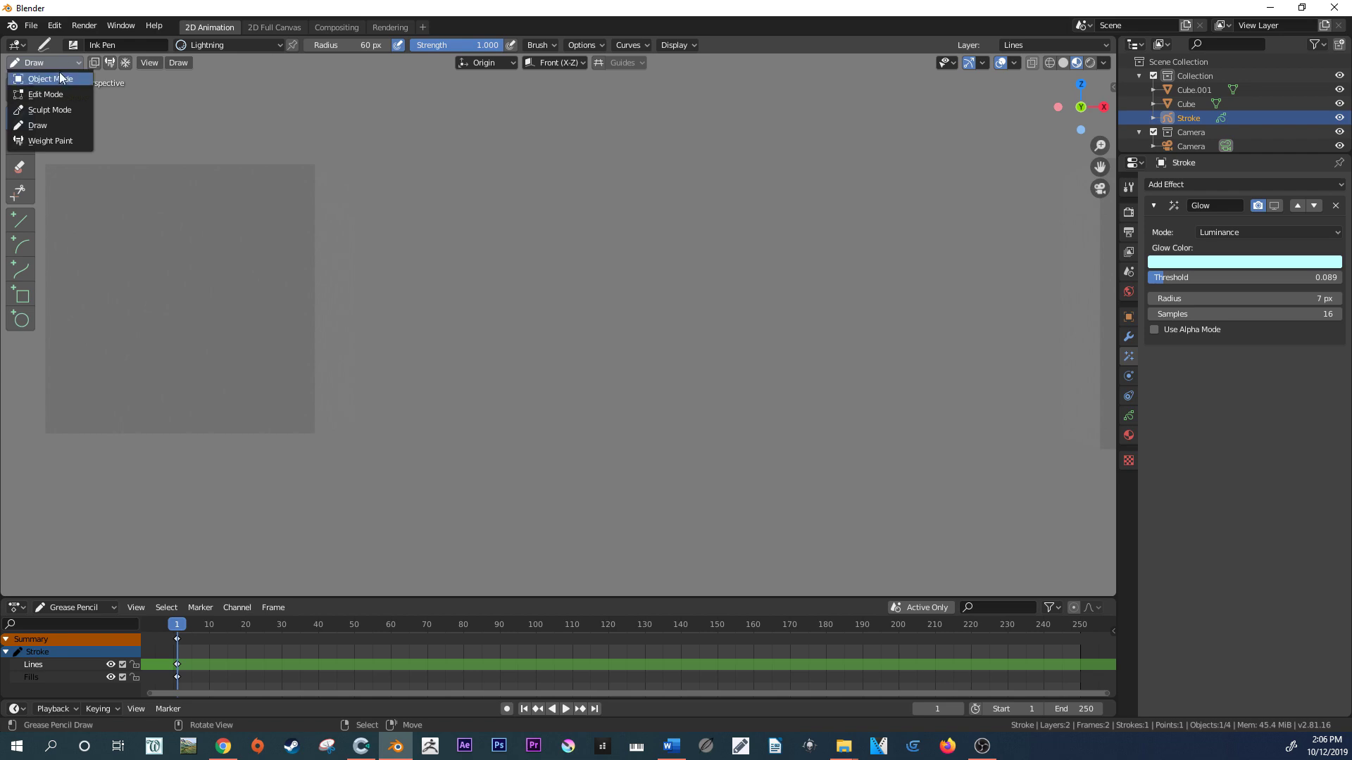
{"action": "left_click", "coordinate": [59, 75]}
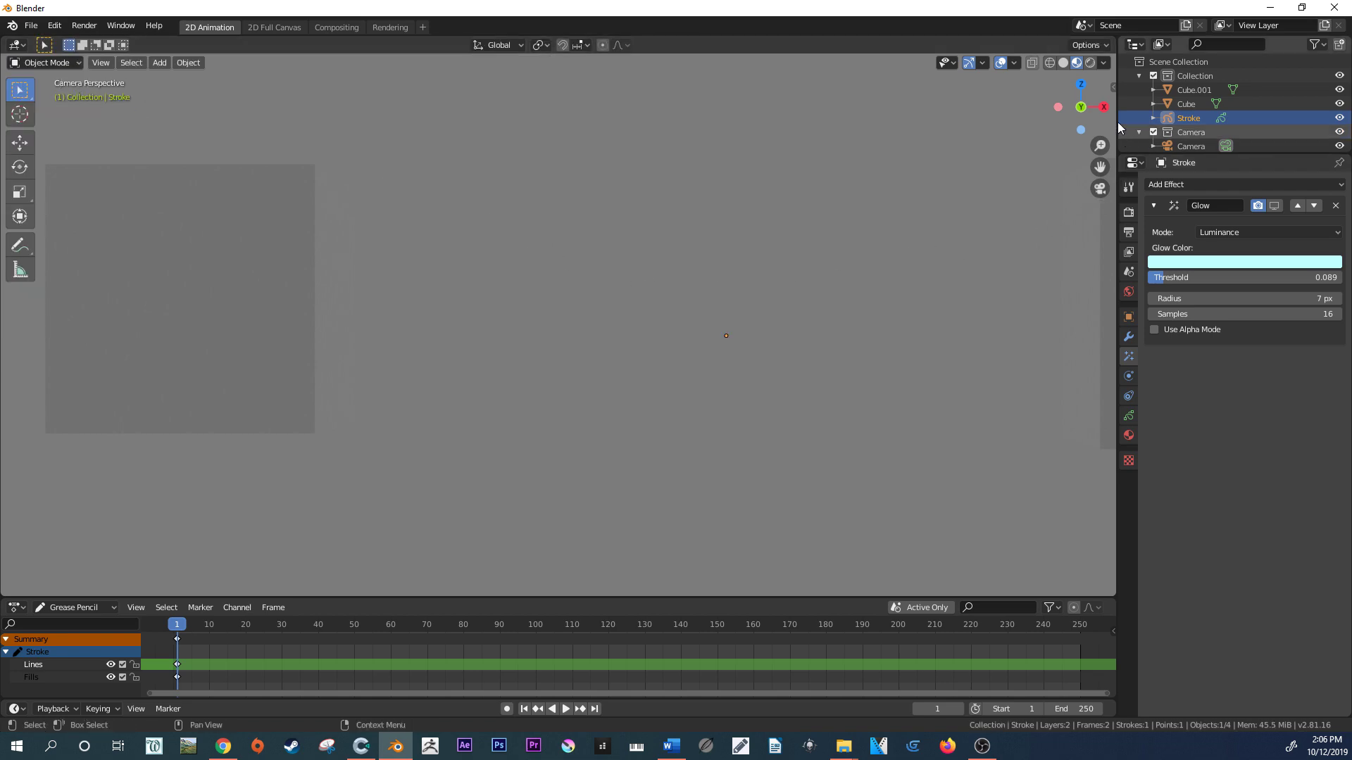
{"action": "left_click_drag", "start_coordinate": [1081, 107], "coordinate": [830, 244]}
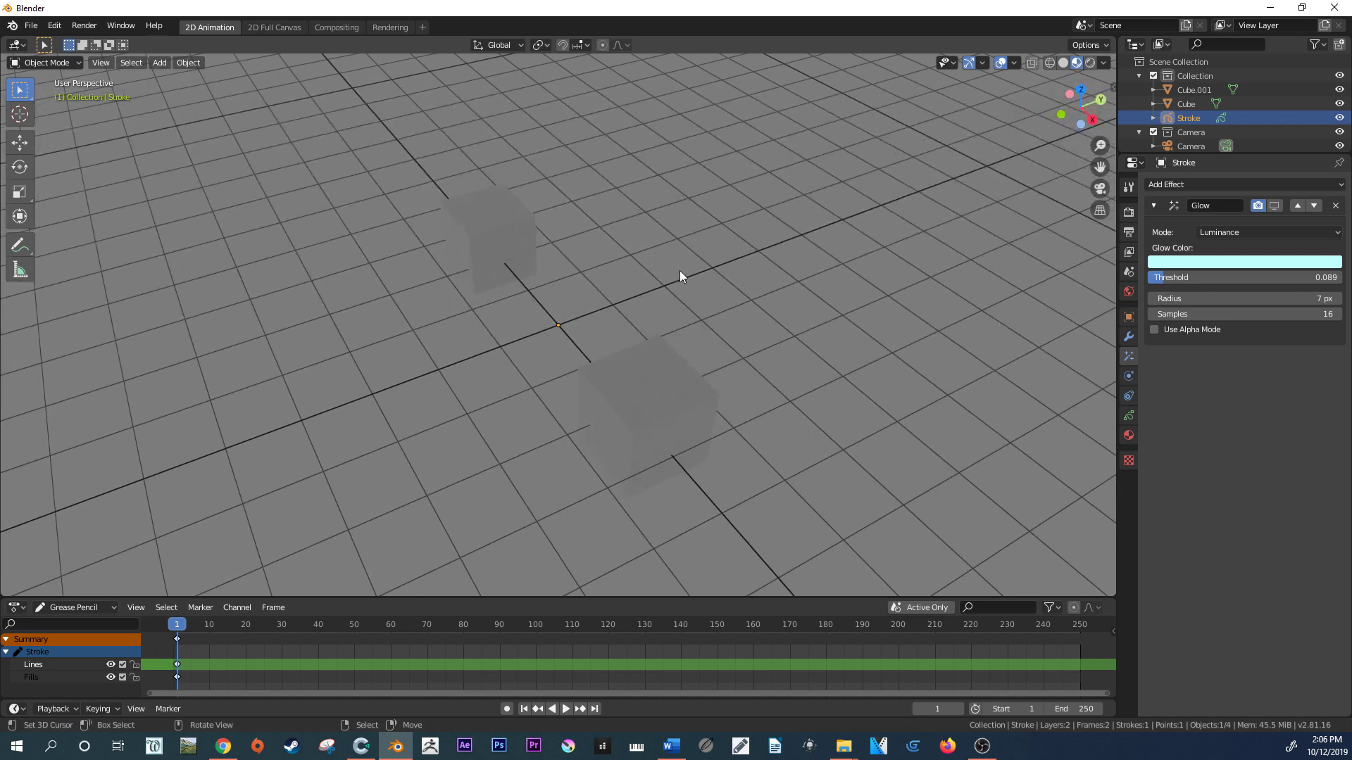
{"action": "key", "text": "g"}
{"action": "key", "text": "y"}
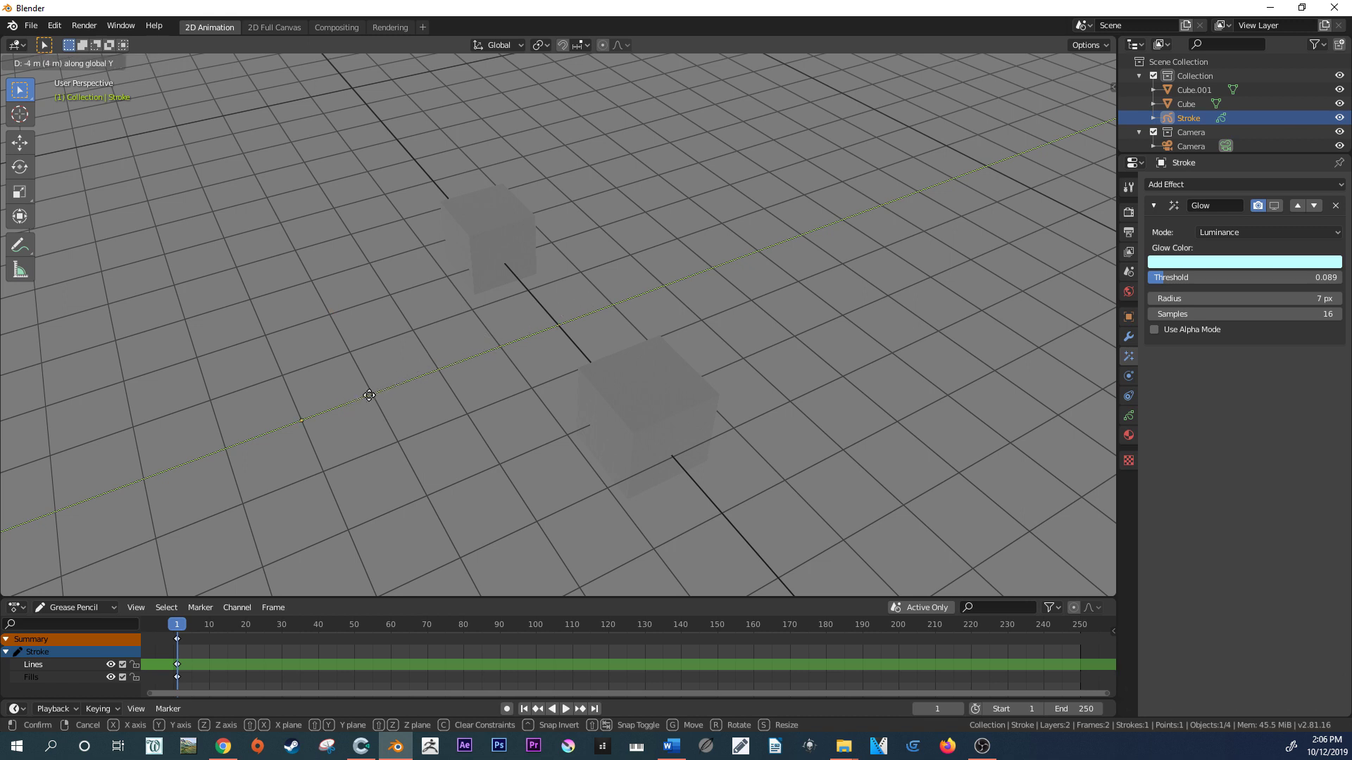
{"action": "left_click", "coordinate": [419, 371]}
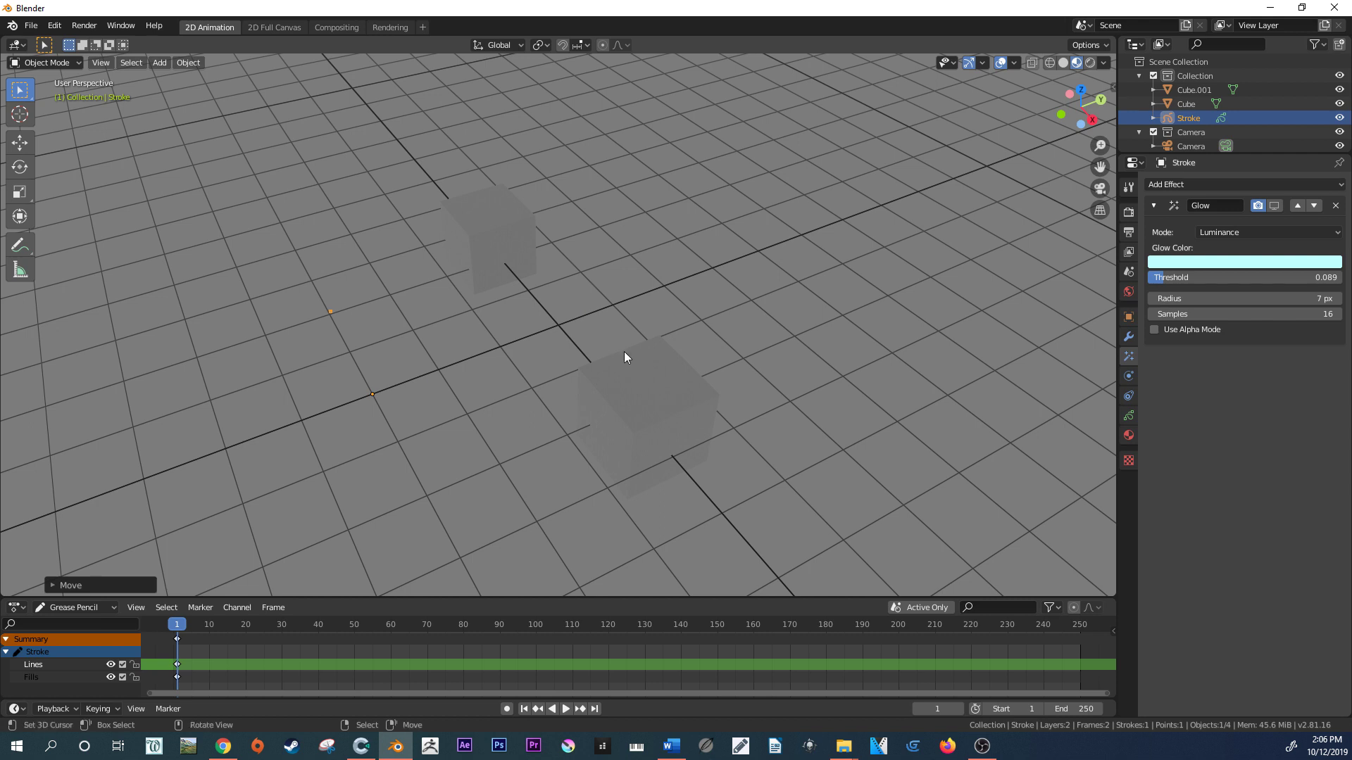
{"action": "key", "text": "KP_0"}
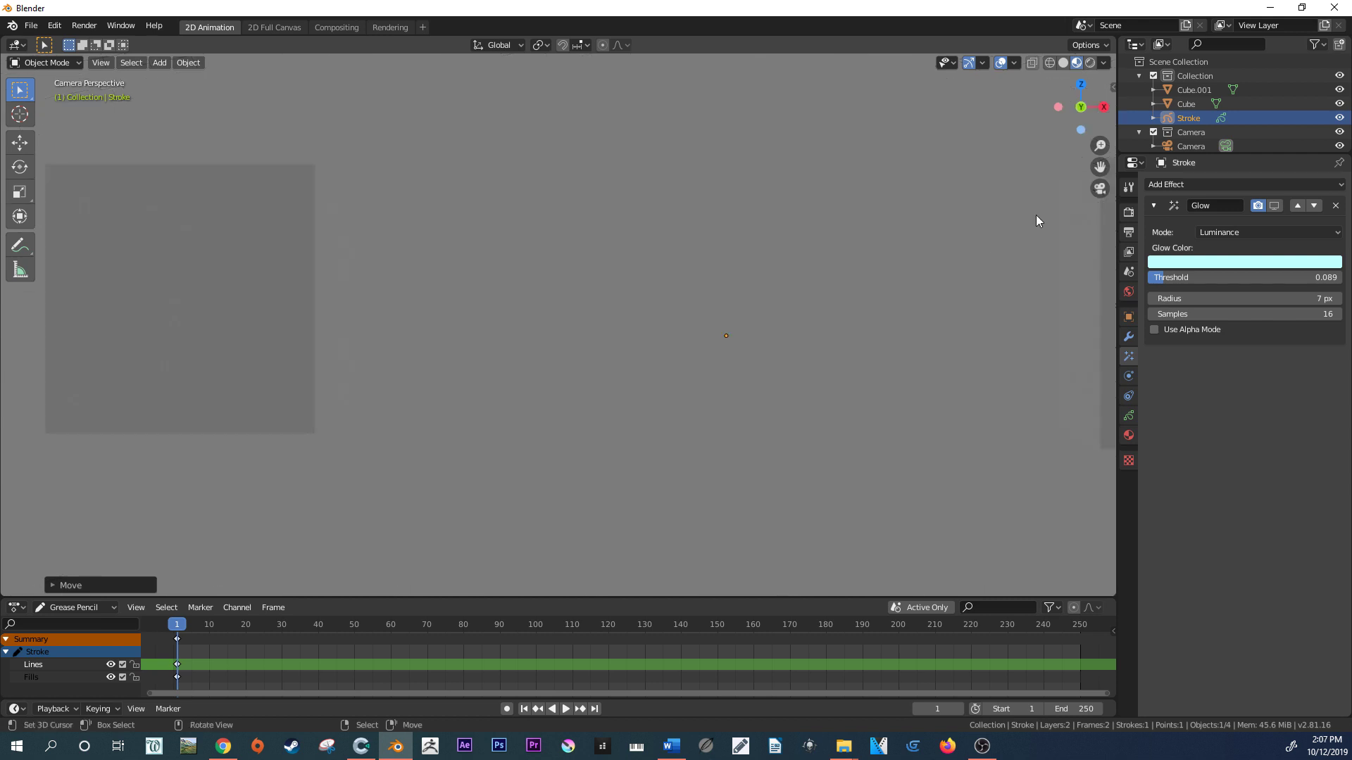
- Return the Stroke object to Draw mode and draw a tiny spark on frame 1 beside the left cube
{"action": "left_click_drag", "start_coordinate": [1099, 167], "coordinate": [957, 178]}
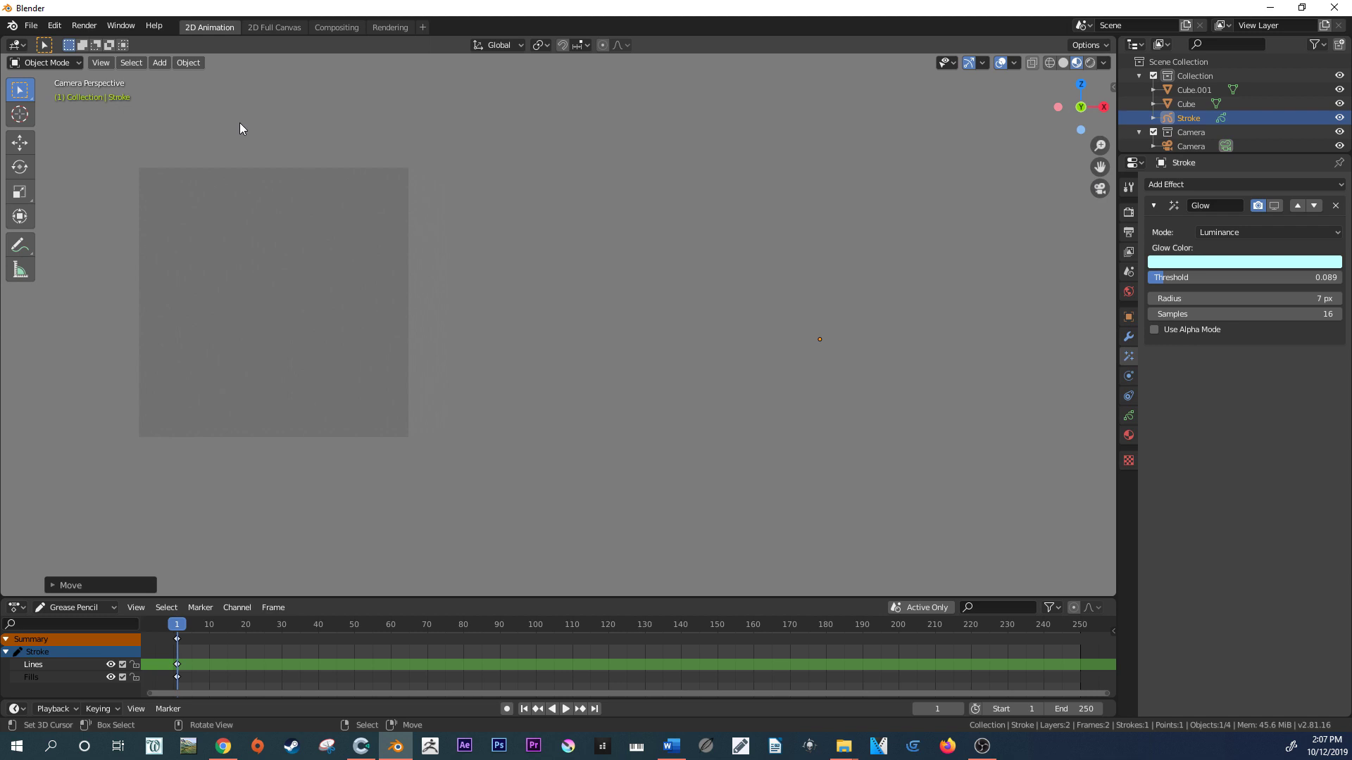
{"action": "left_click", "coordinate": [49, 63]}
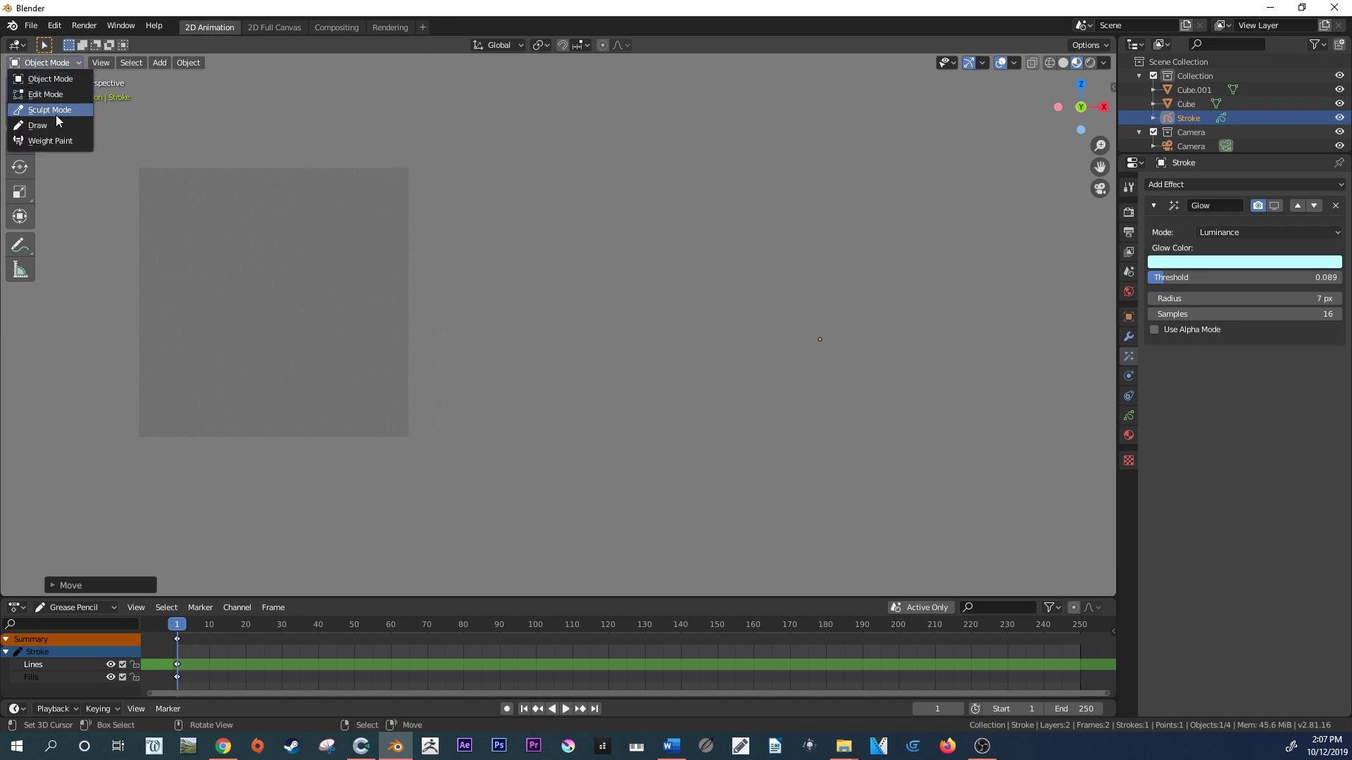
{"action": "left_click", "coordinate": [55, 120]}
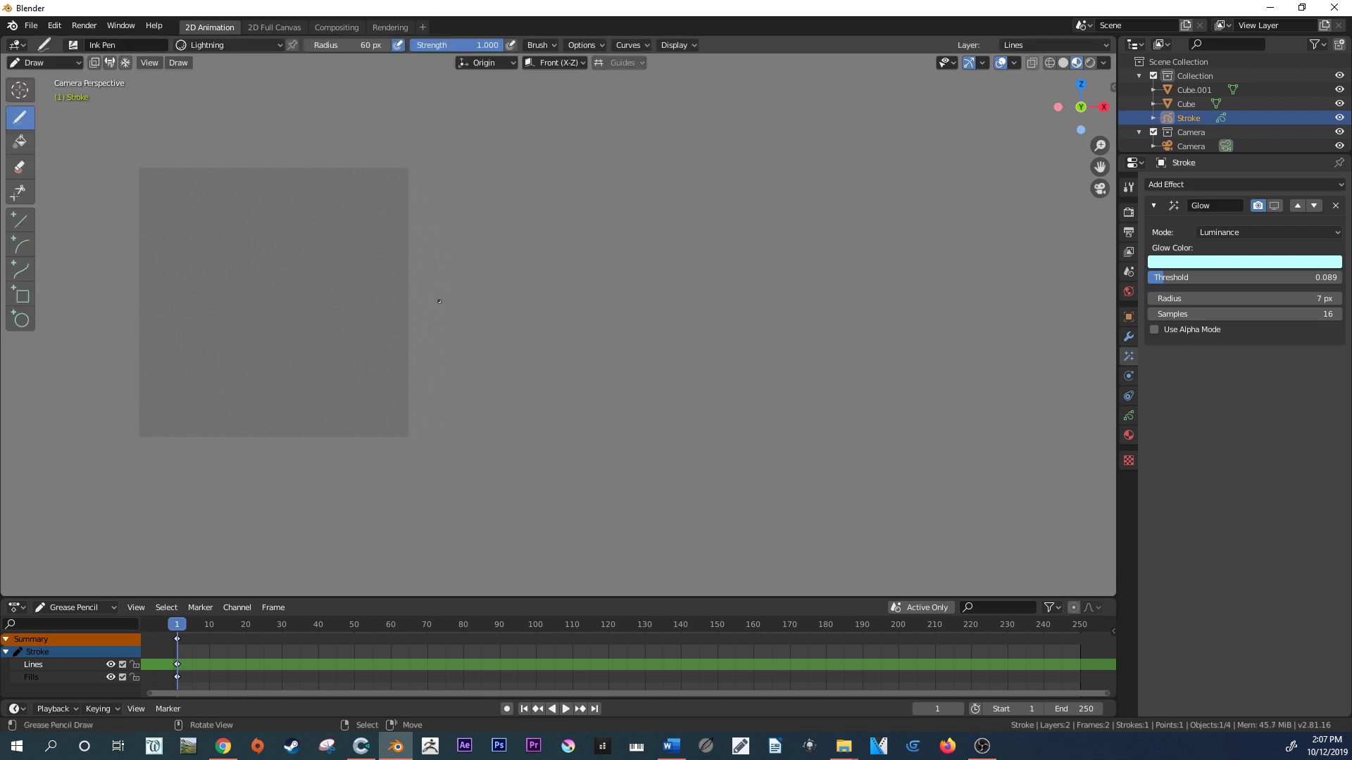
{"action": "left_click_drag", "start_coordinate": [431, 290], "coordinate": [433, 306]}
- On frame 2, draw a starburst of short strokes around the spark beside the left cube
{"action": "left_click", "coordinate": [183, 625]}
{"action": "left_click", "coordinate": [180, 626]}
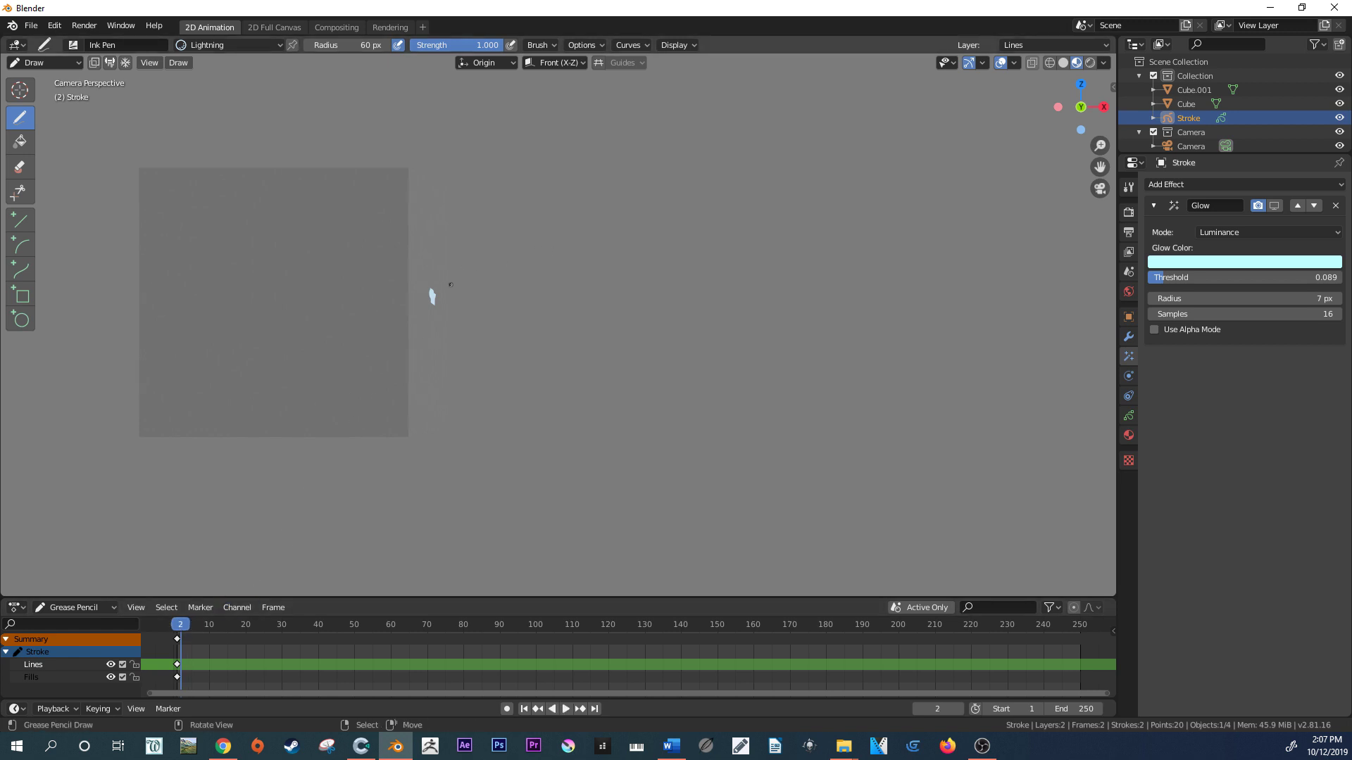
{"action": "mouse_move", "coordinate": [427, 294]}
{"action": "left_mouse_down"}
{"action": "mouse_move", "coordinate": [412, 252]}
{"action": "mouse_move", "coordinate": [444, 297]}
{"action": "mouse_move", "coordinate": [445, 322]}
{"action": "mouse_move", "coordinate": [431, 298]}
{"action": "mouse_move", "coordinate": [421, 329]}
{"action": "mouse_move", "coordinate": [416, 296]}
{"action": "mouse_move", "coordinate": [430, 303]}
{"action": "mouse_move", "coordinate": [407, 283]}
{"action": "mouse_move", "coordinate": [433, 269]}
{"action": "mouse_move", "coordinate": [460, 307]}
{"action": "mouse_move", "coordinate": [403, 331]}
{"action": "mouse_move", "coordinate": [465, 253]}
{"action": "mouse_move", "coordinate": [486, 278]}
{"action": "left_mouse_up"}
{"action": "mouse_move", "coordinate": [449, 295]}
{"action": "left_mouse_down"}
{"action": "mouse_move", "coordinate": [495, 341]}
{"action": "mouse_move", "coordinate": [450, 307]}
{"action": "mouse_move", "coordinate": [496, 264]}
{"action": "mouse_move", "coordinate": [465, 291]}
{"action": "mouse_move", "coordinate": [467, 314]}
{"action": "mouse_move", "coordinate": [485, 319]}
{"action": "mouse_move", "coordinate": [440, 290]}
{"action": "mouse_move", "coordinate": [477, 267]}
{"action": "mouse_move", "coordinate": [446, 282]}
{"action": "mouse_move", "coordinate": [454, 259]}
{"action": "mouse_move", "coordinate": [489, 263]}
{"action": "left_mouse_up"}
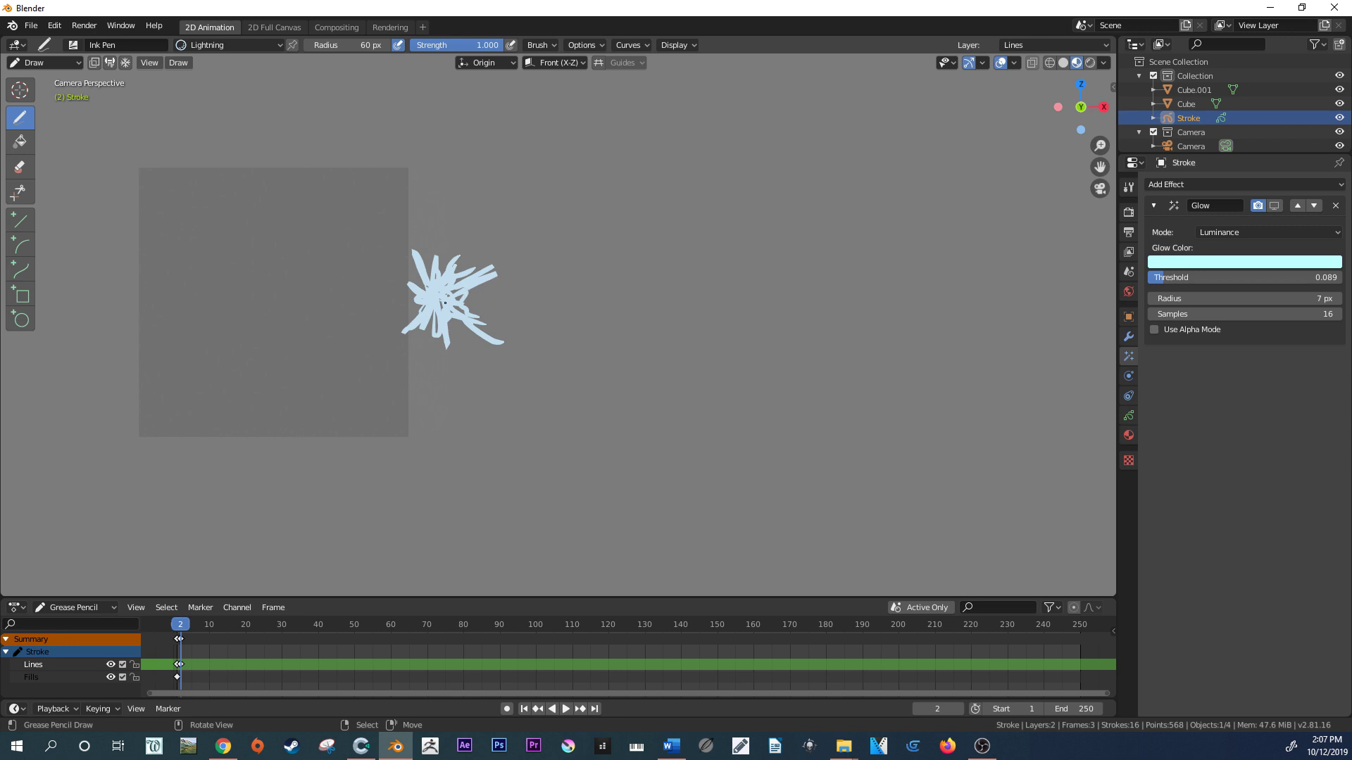
- Draw a wavy lightning trail from the frame 2 starburst toward the right cube, ending in a small looped tip
{"action": "mouse_move", "coordinate": [459, 302]}
{"action": "left_mouse_down"}
{"action": "mouse_move", "coordinate": [493, 293]}
{"action": "mouse_move", "coordinate": [522, 312]}
{"action": "mouse_move", "coordinate": [552, 295]}
{"action": "mouse_move", "coordinate": [649, 294]}
{"action": "left_mouse_up"}
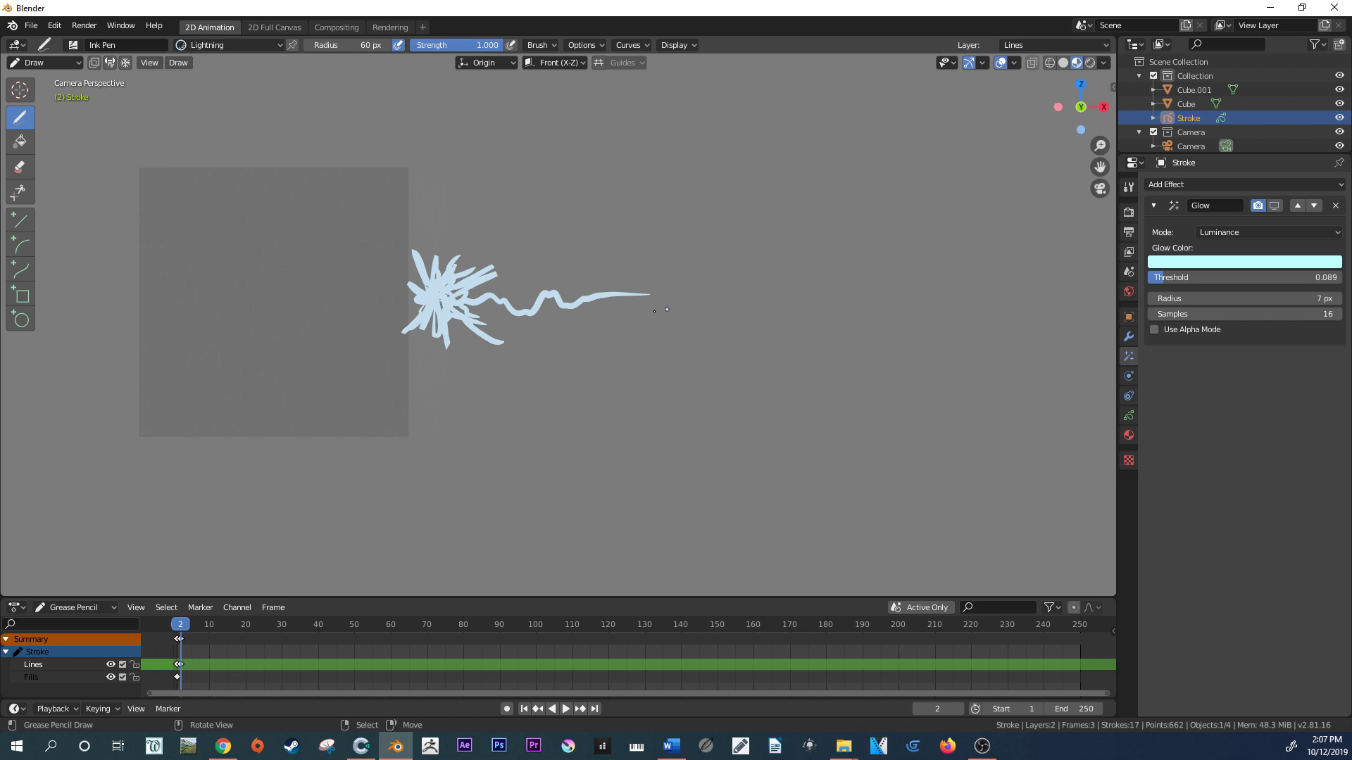
{"action": "key", "text": "ctrl+z"}
{"action": "mouse_move", "coordinate": [466, 300]}
{"action": "left_mouse_down"}
{"action": "mouse_move", "coordinate": [700, 293]}
{"action": "mouse_move", "coordinate": [785, 271]}
{"action": "mouse_move", "coordinate": [678, 301]}
{"action": "left_mouse_up"}
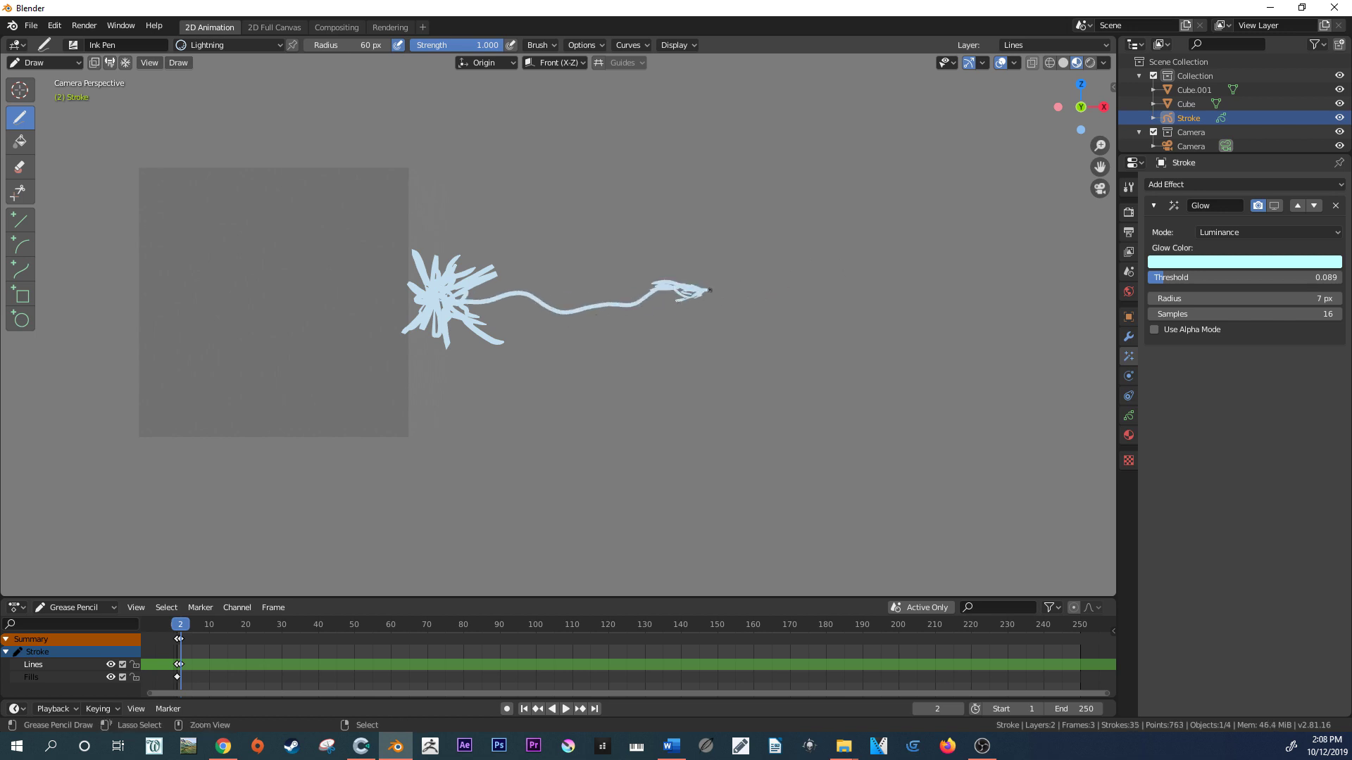
{"action": "key", "text": "ctrl+z"}
{"action": "key", "text": "ctrl+z"}
{"action": "key", "text": "ctrl+z"}
{"action": "key", "text": "ctrl+z"}
{"action": "key", "text": "ctrl+z"}
{"action": "key", "text": "ctrl+z"}
{"action": "key", "text": "ctrl+z"}
{"action": "key", "text": "ctrl+z"}
{"action": "key", "text": "ctrl+z"}
{"action": "mouse_move", "coordinate": [696, 290]}
{"action": "left_mouse_down"}
{"action": "mouse_move", "coordinate": [713, 295]}
{"action": "mouse_move", "coordinate": [656, 286]}
{"action": "mouse_move", "coordinate": [630, 298]}
{"action": "mouse_move", "coordinate": [701, 279]}
{"action": "mouse_move", "coordinate": [668, 285]}
{"action": "mouse_move", "coordinate": [700, 297]}
{"action": "left_mouse_up"}
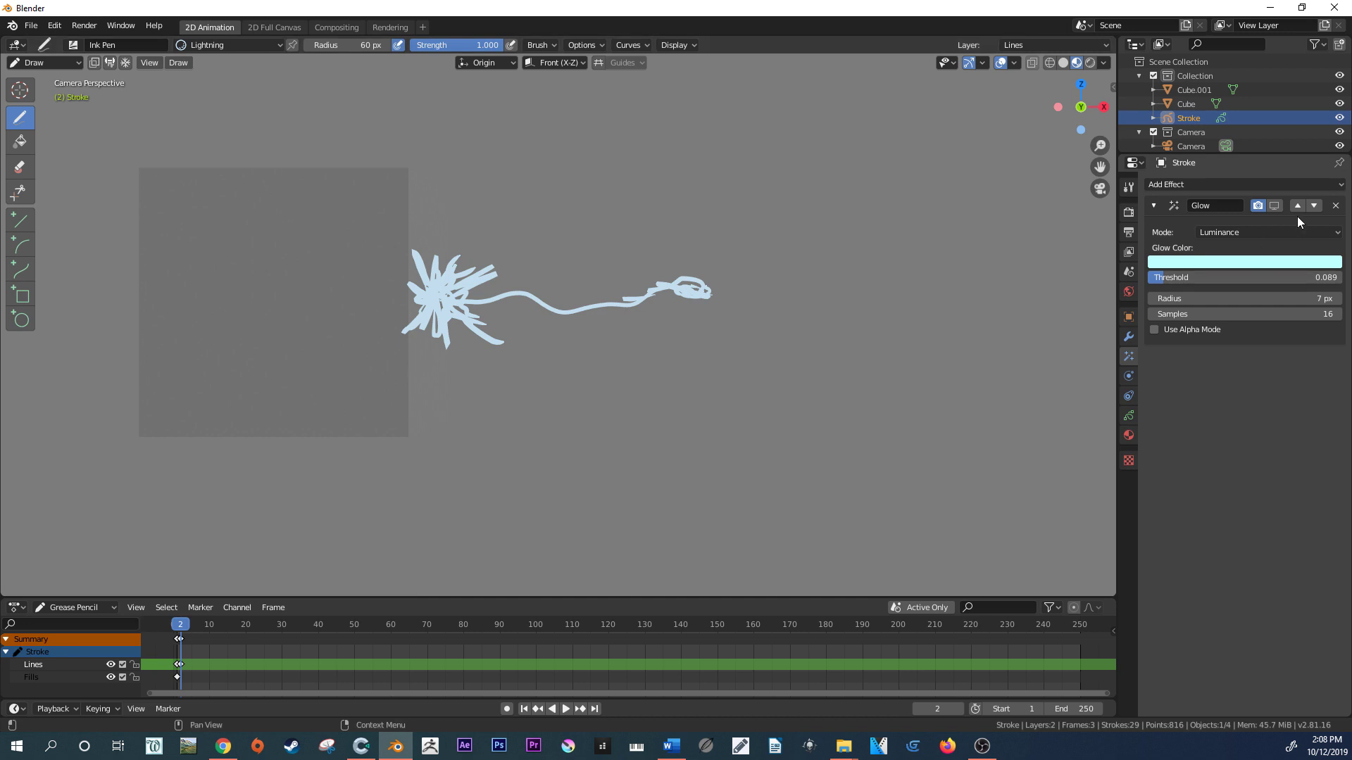
- Toggle the Glow effect's viewport display on and off to preview the glow on the strokes
{"action": "left_click", "coordinate": [1272, 205]}
{"action": "left_click", "coordinate": [1270, 207]}
{"action": "left_click", "coordinate": [1271, 207]}
{"action": "left_click", "coordinate": [1272, 208]}
- Open the Stroke data's onion skinning settings and draw a small dot at the starburst's centre on frame 3
{"action": "scroll", "coordinate": [662, 305], "scroll_direction": "down", "scroll_amount": 3}
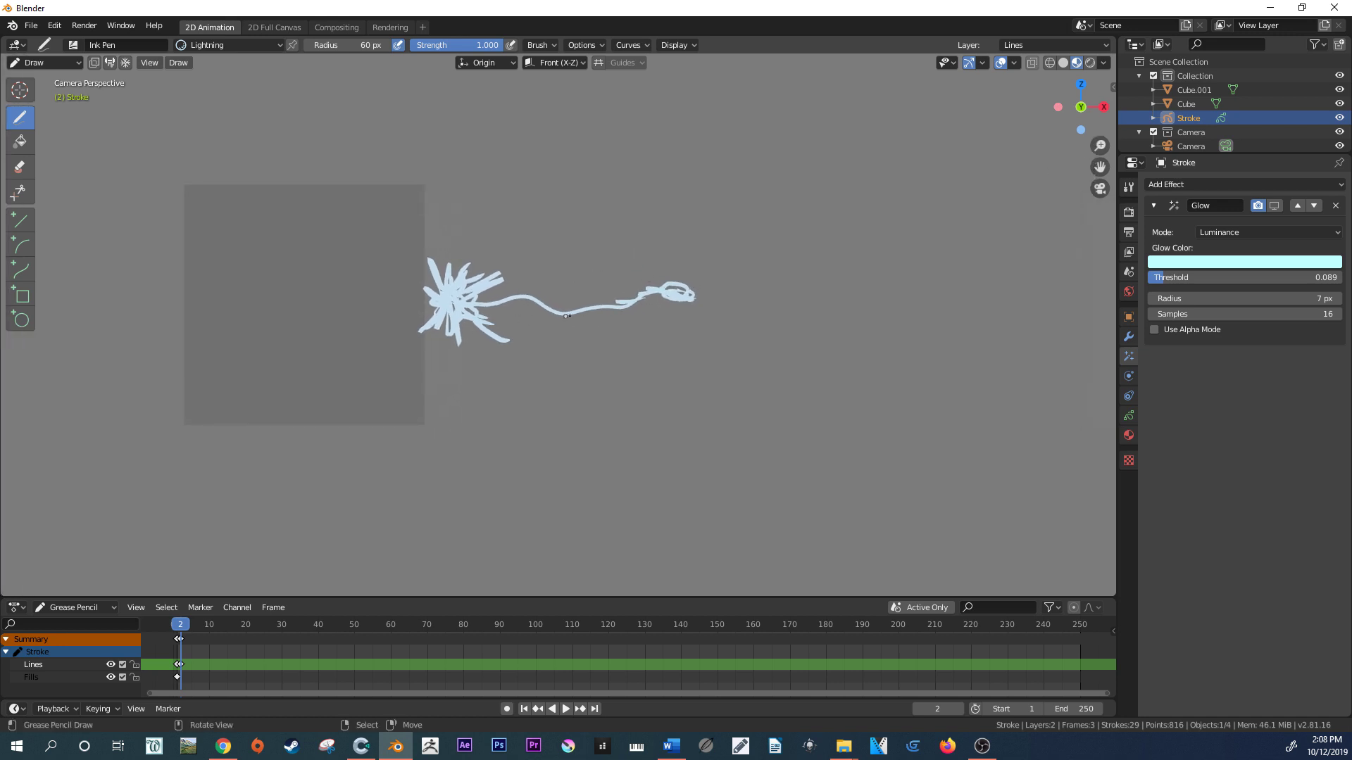
{"action": "left_click", "coordinate": [184, 625]}
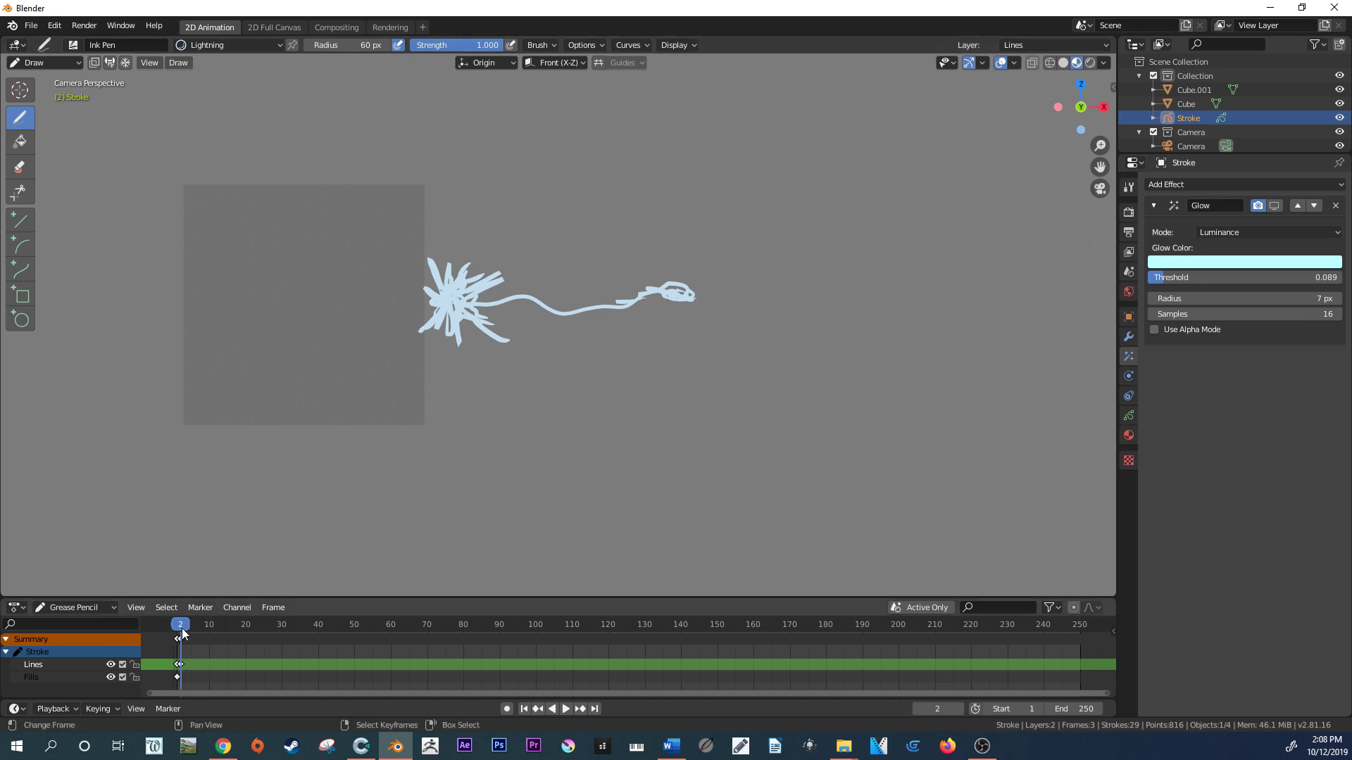
{"action": "left_click", "coordinate": [1129, 415]}
{"action": "left_click", "coordinate": [452, 302]}
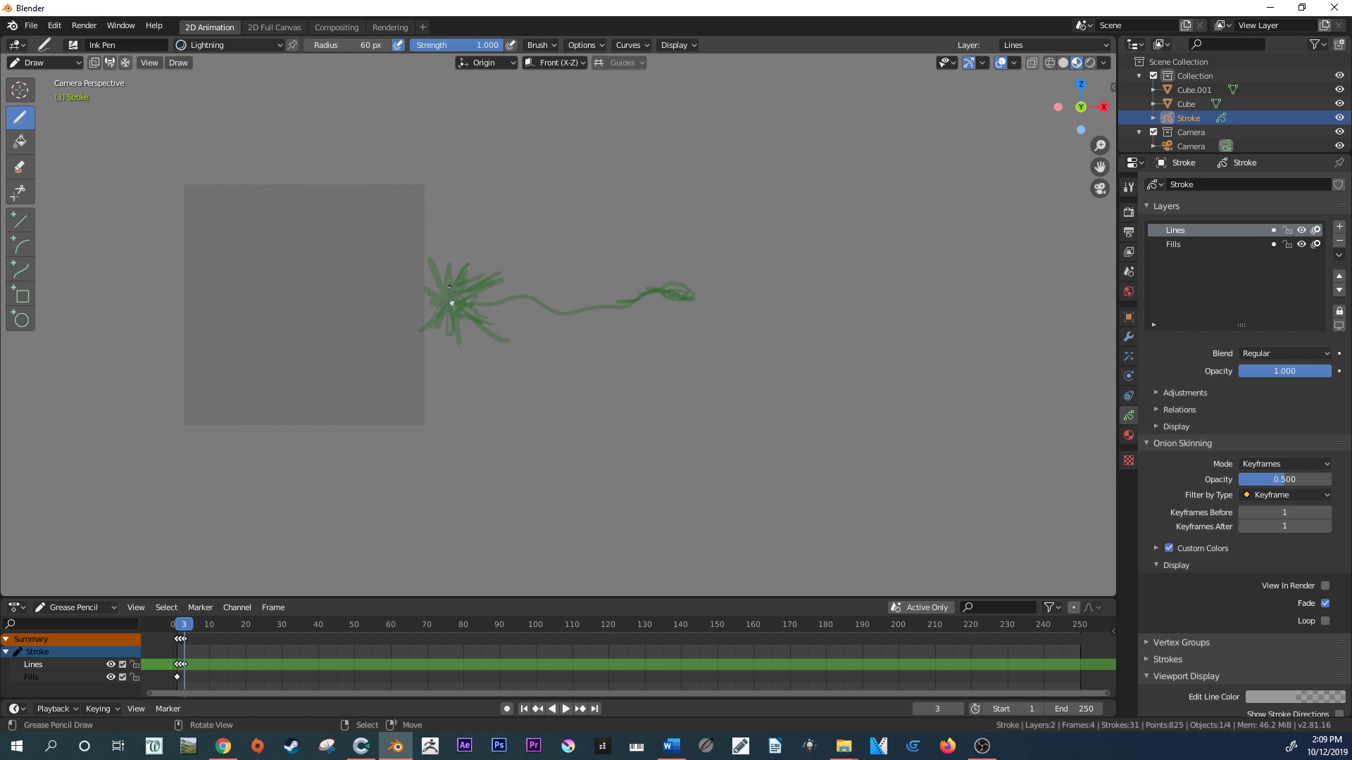
- On frame 3, draw four short rays around the dot and a longer wavy bolt reaching past the previous frame's tip
{"action": "left_click_drag", "start_coordinate": [437, 256], "coordinate": [445, 277]}
{"action": "key", "text": "ctrl+z"}
{"action": "left_click_drag", "start_coordinate": [446, 287], "coordinate": [435, 251]}
{"action": "mouse_move", "coordinate": [448, 316]}
{"action": "left_mouse_down"}
{"action": "mouse_move", "coordinate": [442, 354]}
{"action": "mouse_move", "coordinate": [469, 336]}
{"action": "left_mouse_up"}
{"action": "left_click_drag", "start_coordinate": [458, 282], "coordinate": [465, 263]}
{"action": "left_click_drag", "start_coordinate": [1100, 163], "coordinate": [952, 169]}
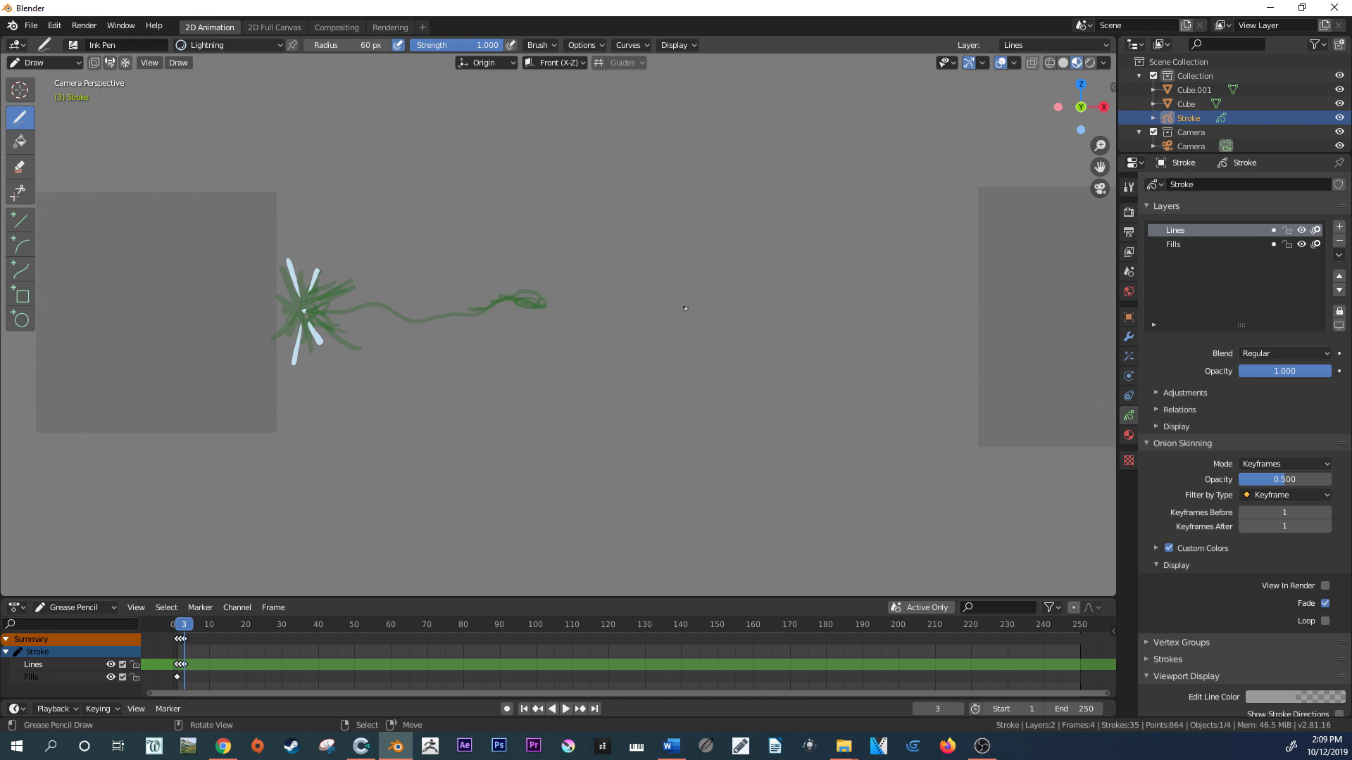
{"action": "mouse_move", "coordinate": [709, 291]}
{"action": "left_mouse_down"}
{"action": "mouse_move", "coordinate": [683, 304]}
{"action": "mouse_move", "coordinate": [712, 293]}
{"action": "mouse_move", "coordinate": [304, 310]}
{"action": "left_mouse_up"}
- On frame 4, draw a wavy bolt spanning from beside the left cube almost to the right cube
{"action": "key", "text": "Right"}
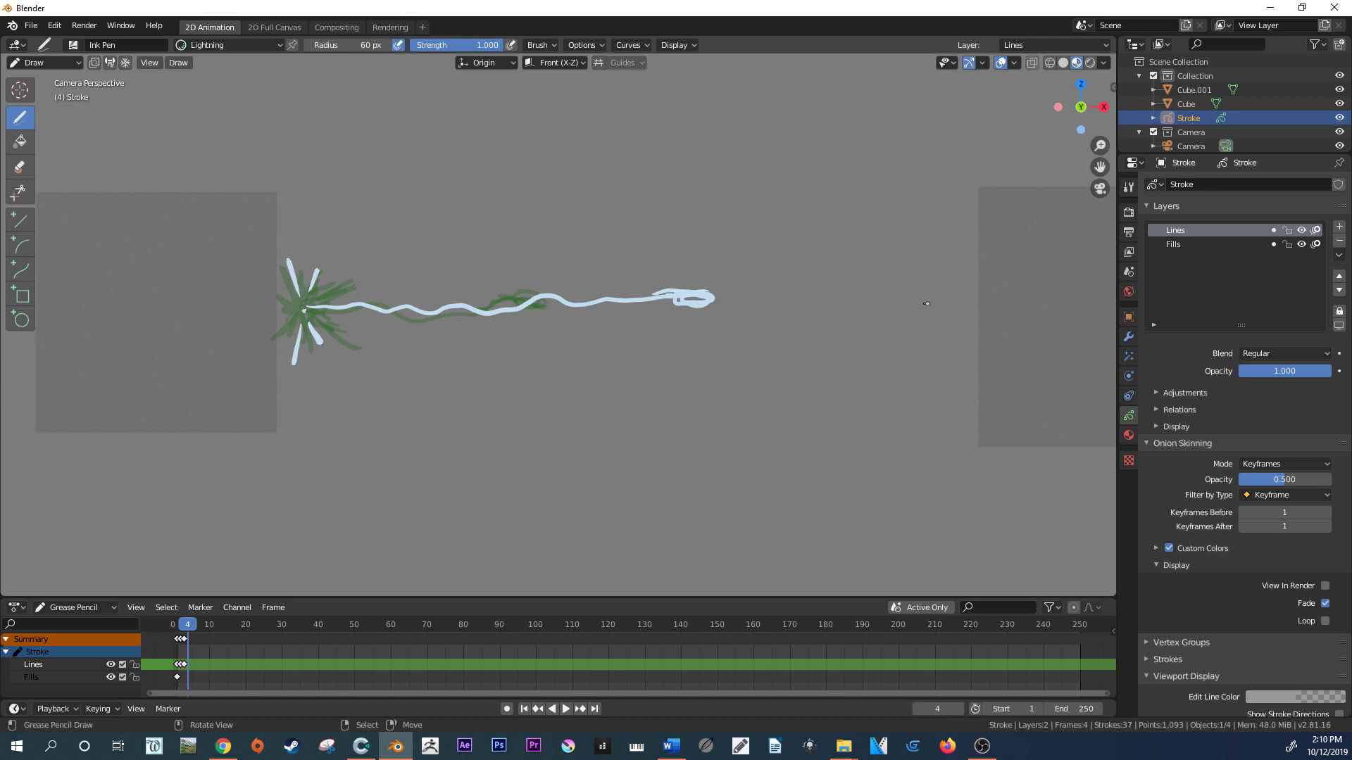
{"action": "mouse_move", "coordinate": [901, 301]}
{"action": "left_mouse_down"}
{"action": "mouse_move", "coordinate": [844, 303]}
{"action": "mouse_move", "coordinate": [917, 308]}
{"action": "mouse_move", "coordinate": [304, 307]}
{"action": "left_mouse_up"}
{"action": "key", "text": "ctrl+z"}
{"action": "left_click_drag", "start_coordinate": [858, 308], "coordinate": [316, 308]}
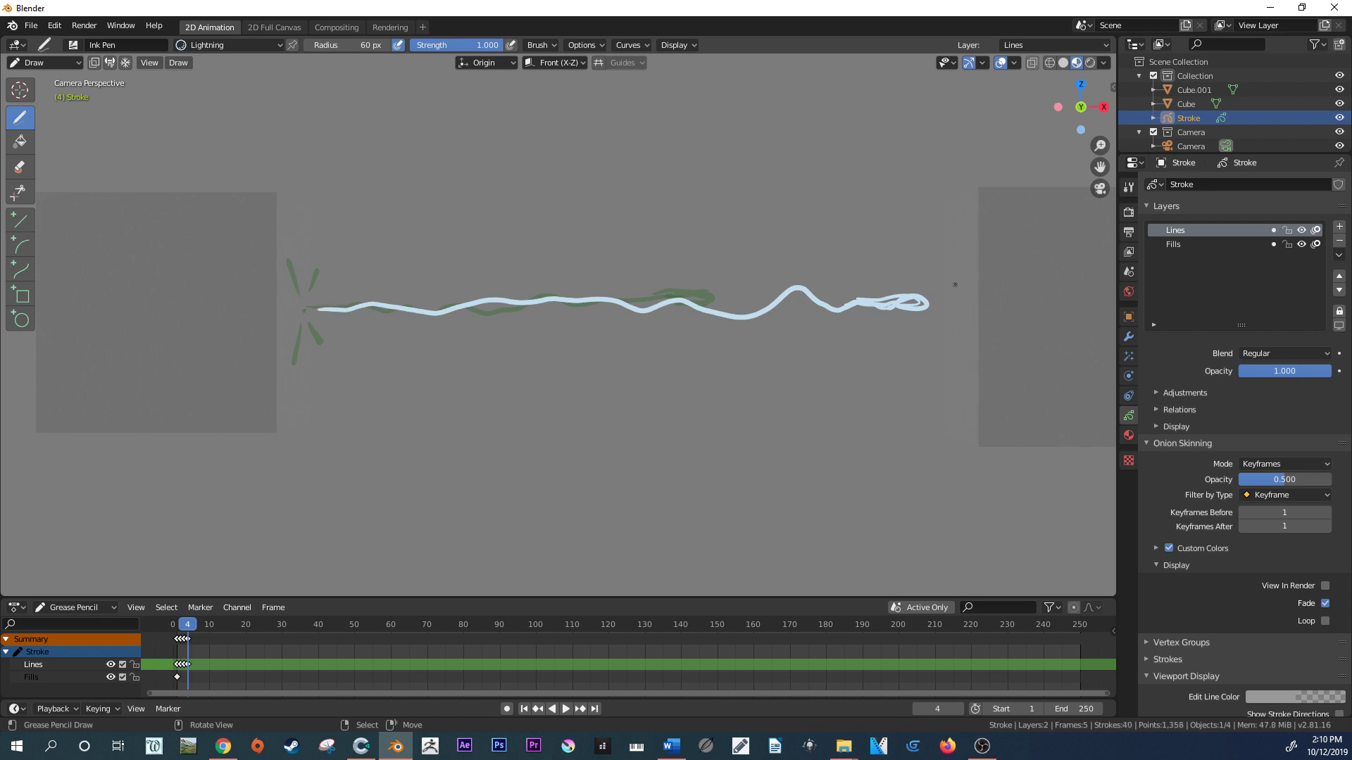
{"action": "left_click_drag", "start_coordinate": [323, 311], "coordinate": [303, 308]}
- On frame 4, draw four detached rays spreading outward around the bolt's start beside the left cube
{"action": "left_click_drag", "start_coordinate": [959, 310], "coordinate": [954, 304]}
{"action": "key", "text": "ctrl+z"}
{"action": "mouse_move", "coordinate": [280, 239]}
{"action": "left_mouse_down"}
{"action": "mouse_move", "coordinate": [292, 276]}
{"action": "mouse_move", "coordinate": [280, 231]}
{"action": "left_mouse_up"}
{"action": "key", "text": "ctrl+z"}
{"action": "left_click_drag", "start_coordinate": [287, 393], "coordinate": [299, 351]}
{"action": "key", "text": "ctrl+z"}
{"action": "mouse_move", "coordinate": [289, 401]}
{"action": "left_mouse_down"}
{"action": "mouse_move", "coordinate": [296, 353]}
{"action": "mouse_move", "coordinate": [287, 395]}
{"action": "left_mouse_up"}
{"action": "key", "text": "ctrl+z"}
{"action": "left_click_drag", "start_coordinate": [313, 334], "coordinate": [330, 360]}
{"action": "key", "text": "ctrl+z"}
{"action": "key", "text": "ctrl+z"}
- On frame 5, draw a large burst of branching strokes fanning out from the near edge of the right cube
{"action": "key", "text": "space"}
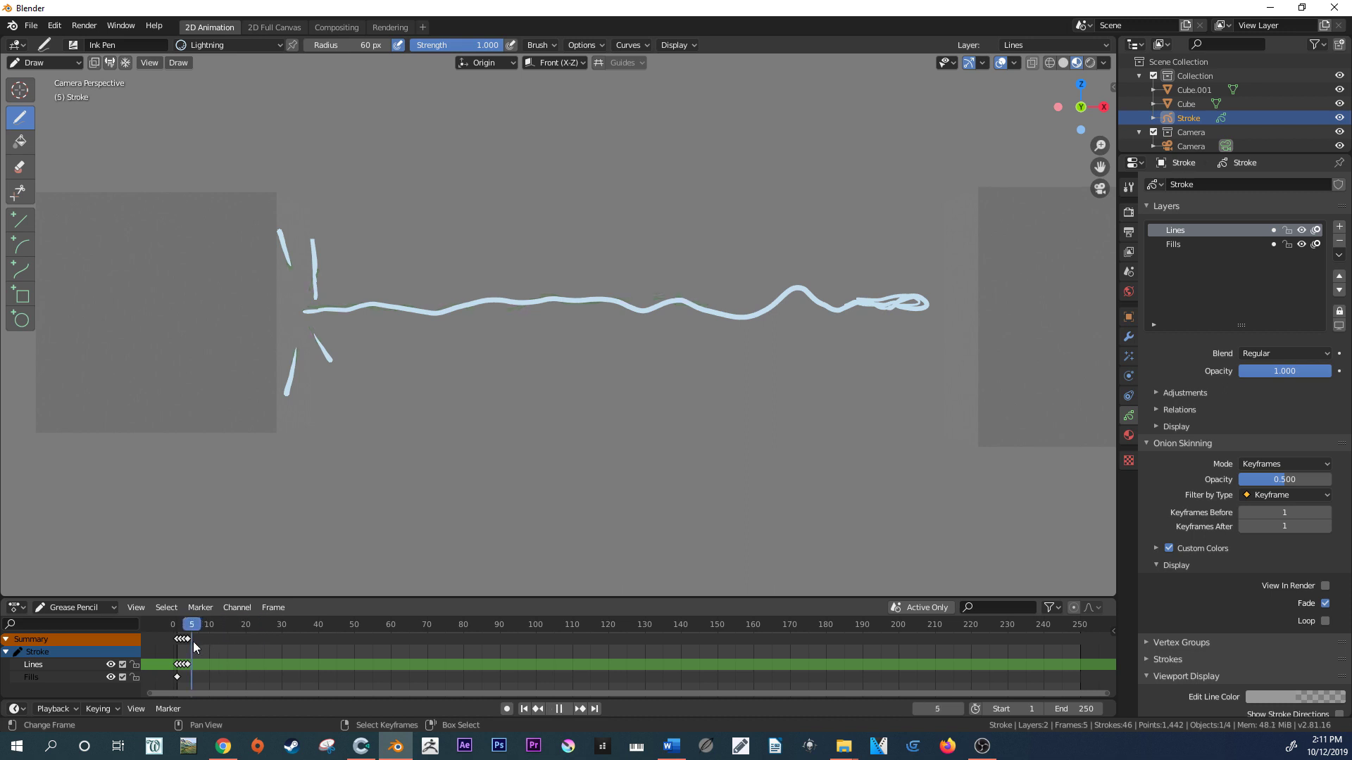
{"action": "key", "text": "space"}
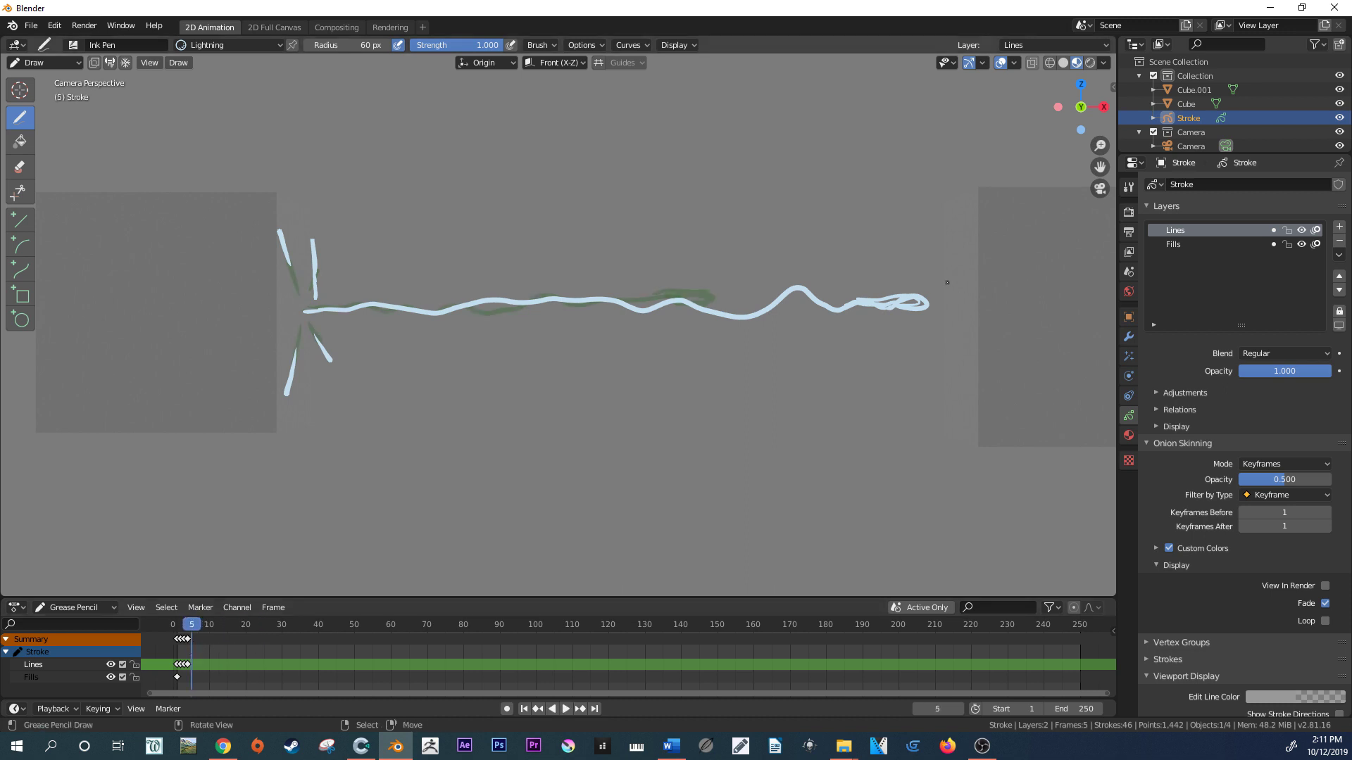
{"action": "mouse_move", "coordinate": [946, 296]}
{"action": "left_mouse_down"}
{"action": "mouse_move", "coordinate": [863, 245]}
{"action": "mouse_move", "coordinate": [944, 295]}
{"action": "mouse_move", "coordinate": [903, 334]}
{"action": "mouse_move", "coordinate": [940, 317]}
{"action": "mouse_move", "coordinate": [886, 353]}
{"action": "mouse_move", "coordinate": [959, 300]}
{"action": "mouse_move", "coordinate": [961, 314]}
{"action": "mouse_move", "coordinate": [909, 249]}
{"action": "mouse_move", "coordinate": [940, 308]}
{"action": "mouse_move", "coordinate": [881, 308]}
{"action": "mouse_move", "coordinate": [946, 338]}
{"action": "mouse_move", "coordinate": [893, 433]}
{"action": "left_mouse_up"}
{"action": "key", "text": "ctrl+z"}
{"action": "mouse_move", "coordinate": [957, 304]}
{"action": "left_mouse_down"}
{"action": "mouse_move", "coordinate": [941, 251]}
{"action": "mouse_move", "coordinate": [885, 171]}
{"action": "left_mouse_up"}
{"action": "left_click_drag", "start_coordinate": [831, 135], "coordinate": [850, 150]}
{"action": "mouse_move", "coordinate": [854, 225]}
{"action": "left_mouse_down"}
{"action": "mouse_move", "coordinate": [858, 277]}
{"action": "mouse_move", "coordinate": [929, 324]}
{"action": "left_mouse_up"}
{"action": "left_click_drag", "start_coordinate": [866, 341], "coordinate": [837, 354]}
{"action": "left_click_drag", "start_coordinate": [953, 314], "coordinate": [904, 373]}
- Preview the animation and draw a wavy tail on frame 5 from the right cube's burst back toward the left cube
{"action": "left_click", "coordinate": [204, 626]}
{"action": "key", "text": "space"}
{"action": "key", "text": "Escape"}
{"action": "mouse_move", "coordinate": [944, 296]}
{"action": "left_mouse_down"}
{"action": "mouse_move", "coordinate": [800, 324]}
{"action": "mouse_move", "coordinate": [749, 302]}
{"action": "mouse_move", "coordinate": [707, 326]}
{"action": "mouse_move", "coordinate": [659, 292]}
{"action": "mouse_move", "coordinate": [475, 310]}
{"action": "left_mouse_up"}
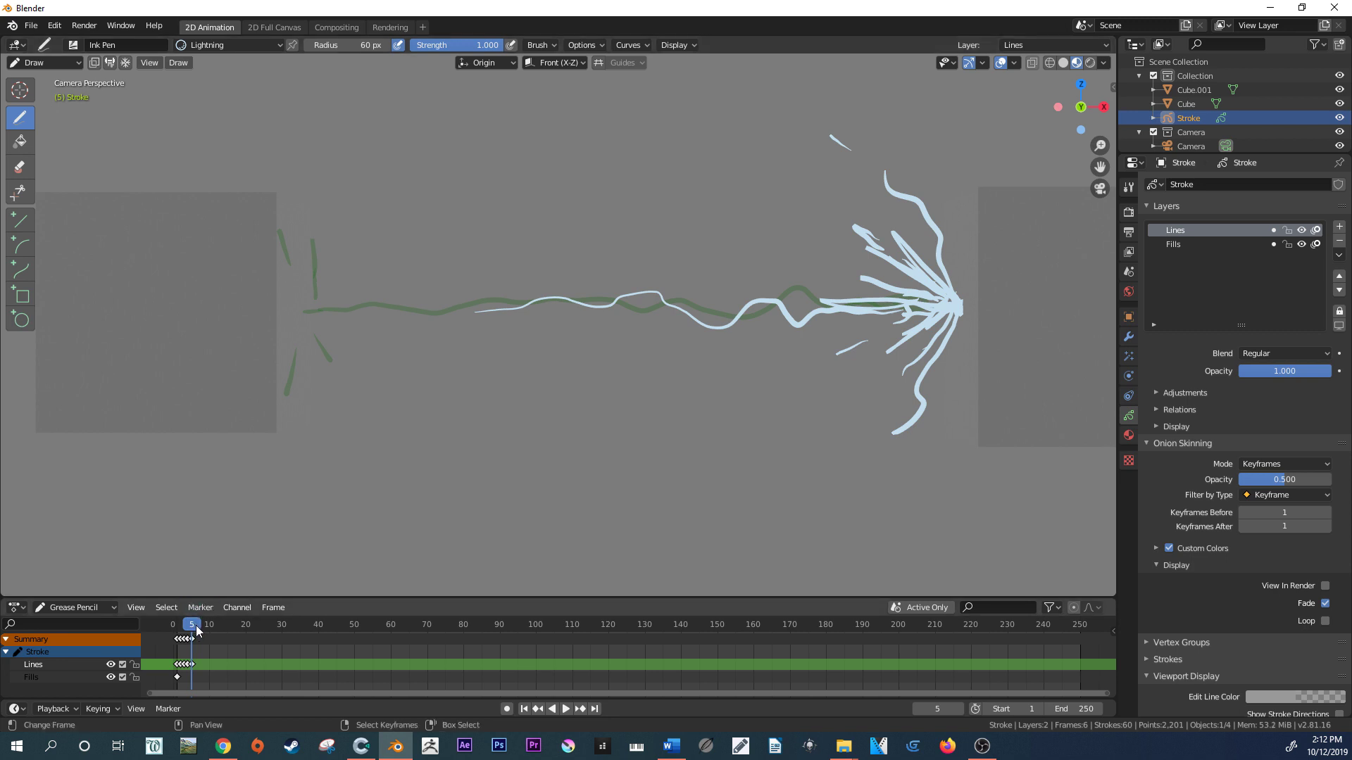
- Play back the animation, and on frame 6 draw a core at the right cube with wavy upper branches and detached fragments
{"action": "left_click", "coordinate": [174, 627]}
{"action": "key", "text": "space"}
{"action": "mouse_move", "coordinate": [167, 623]}
{"action": "left_mouse_down"}
{"action": "mouse_move", "coordinate": [250, 632]}
{"action": "mouse_move", "coordinate": [172, 633]}
{"action": "mouse_move", "coordinate": [196, 640]}
{"action": "left_mouse_up"}
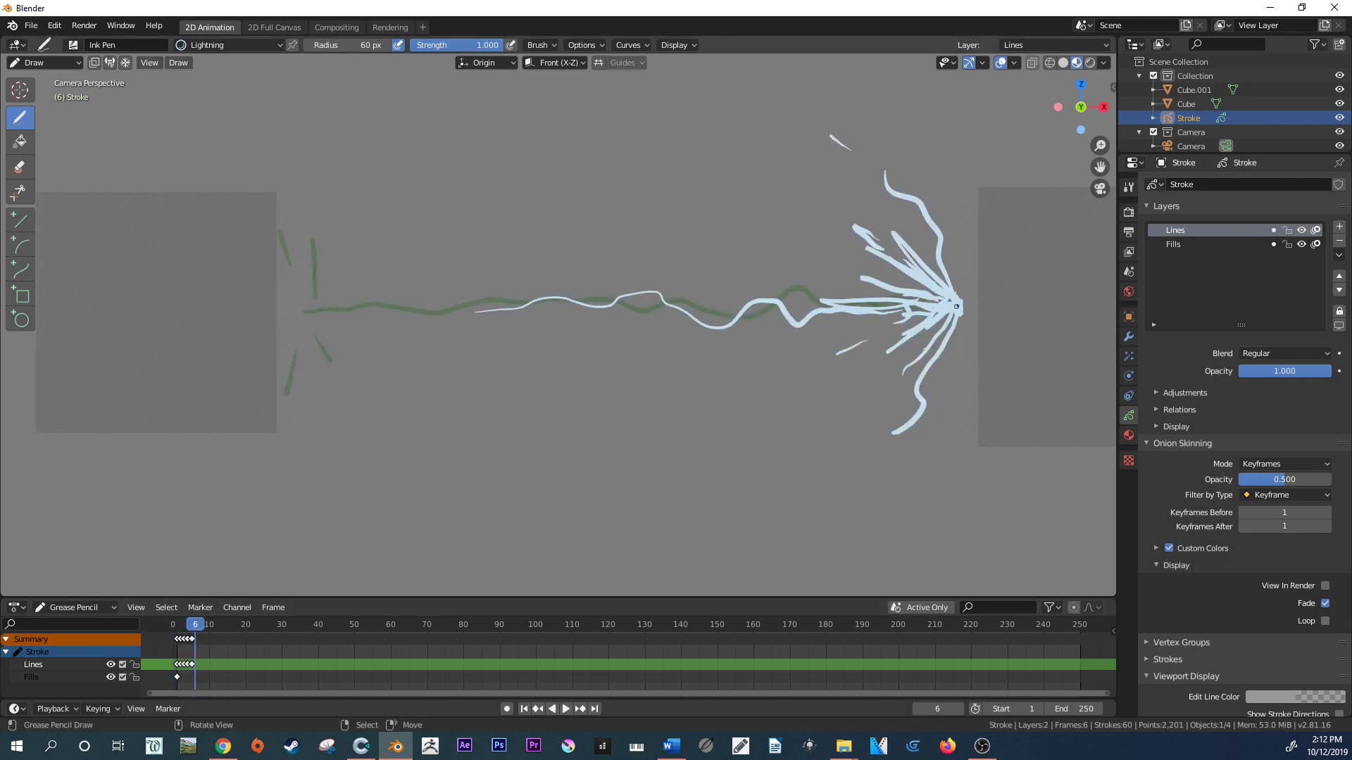
{"action": "mouse_move", "coordinate": [954, 294]}
{"action": "left_mouse_down"}
{"action": "mouse_move", "coordinate": [966, 299]}
{"action": "mouse_move", "coordinate": [949, 301]}
{"action": "left_mouse_up"}
{"action": "left_click_drag", "start_coordinate": [949, 277], "coordinate": [902, 208]}
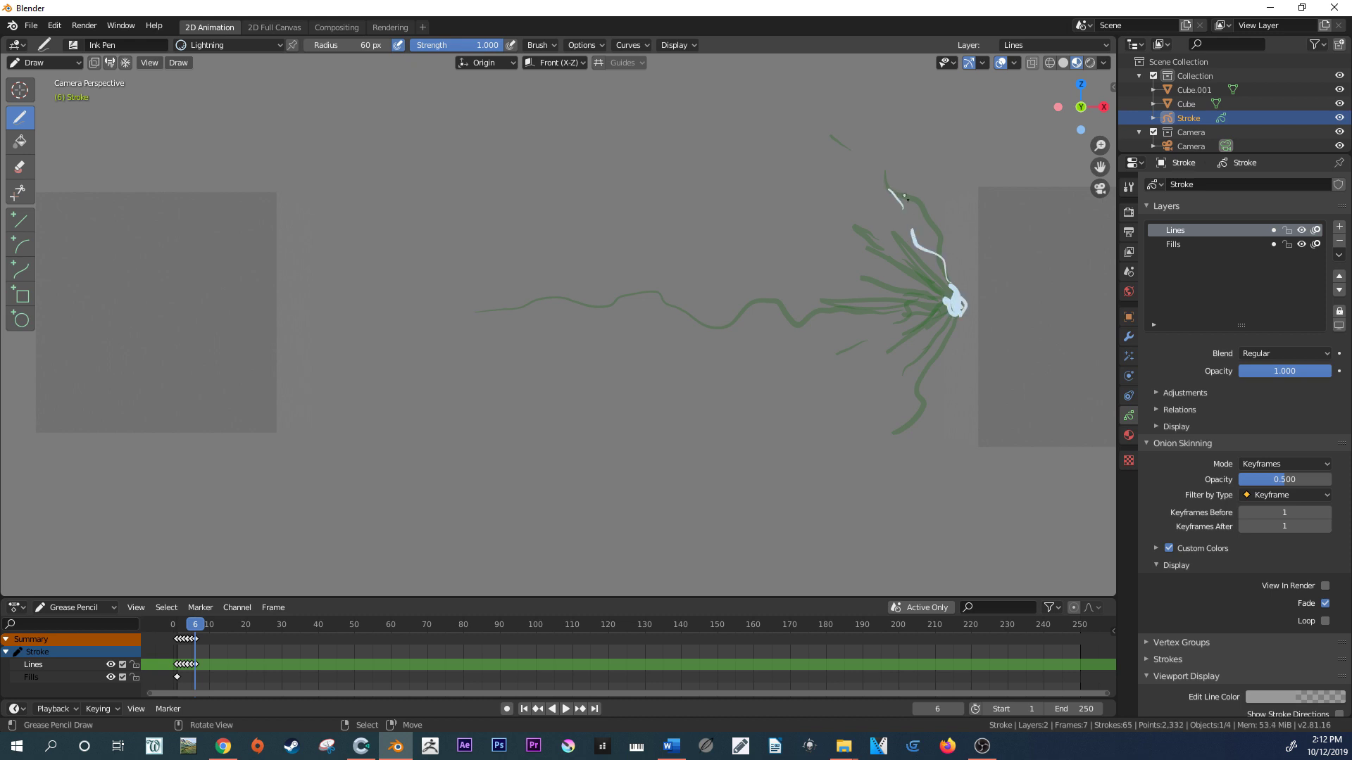
{"action": "left_click_drag", "start_coordinate": [947, 296], "coordinate": [899, 258]}
{"action": "left_click_drag", "start_coordinate": [852, 240], "coordinate": [859, 244]}
{"action": "left_click_drag", "start_coordinate": [860, 251], "coordinate": [887, 252]}
{"action": "left_click_drag", "start_coordinate": [946, 295], "coordinate": [909, 252]}
{"action": "left_click_drag", "start_coordinate": [883, 188], "coordinate": [857, 169]}
{"action": "left_click_drag", "start_coordinate": [850, 218], "coordinate": [837, 208]}
{"action": "left_click_drag", "start_coordinate": [948, 300], "coordinate": [808, 301]}
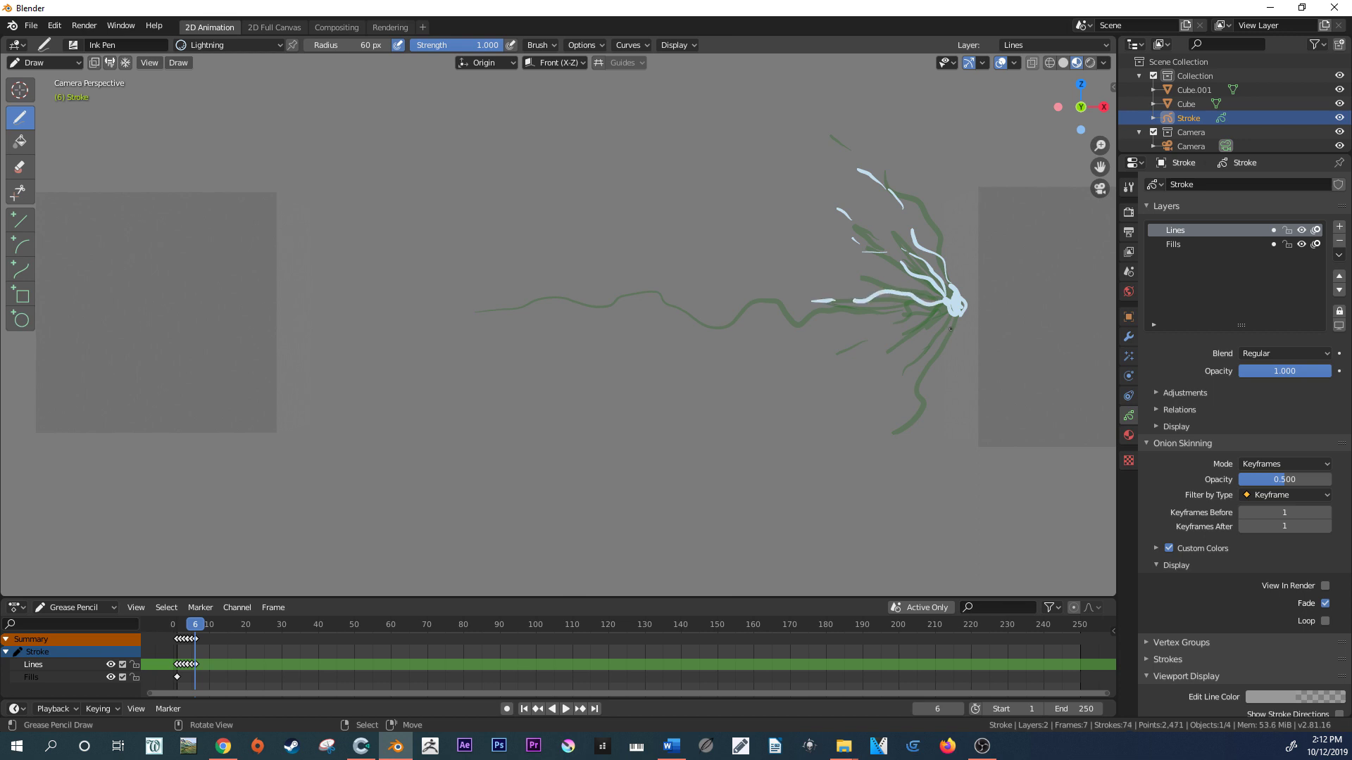
- Draw wavy, tapering lower branches and loose fragments around the right cube's burst on frame 6
{"action": "left_click_drag", "start_coordinate": [947, 306], "coordinate": [882, 360]}
{"action": "left_click_drag", "start_coordinate": [950, 314], "coordinate": [906, 359]}
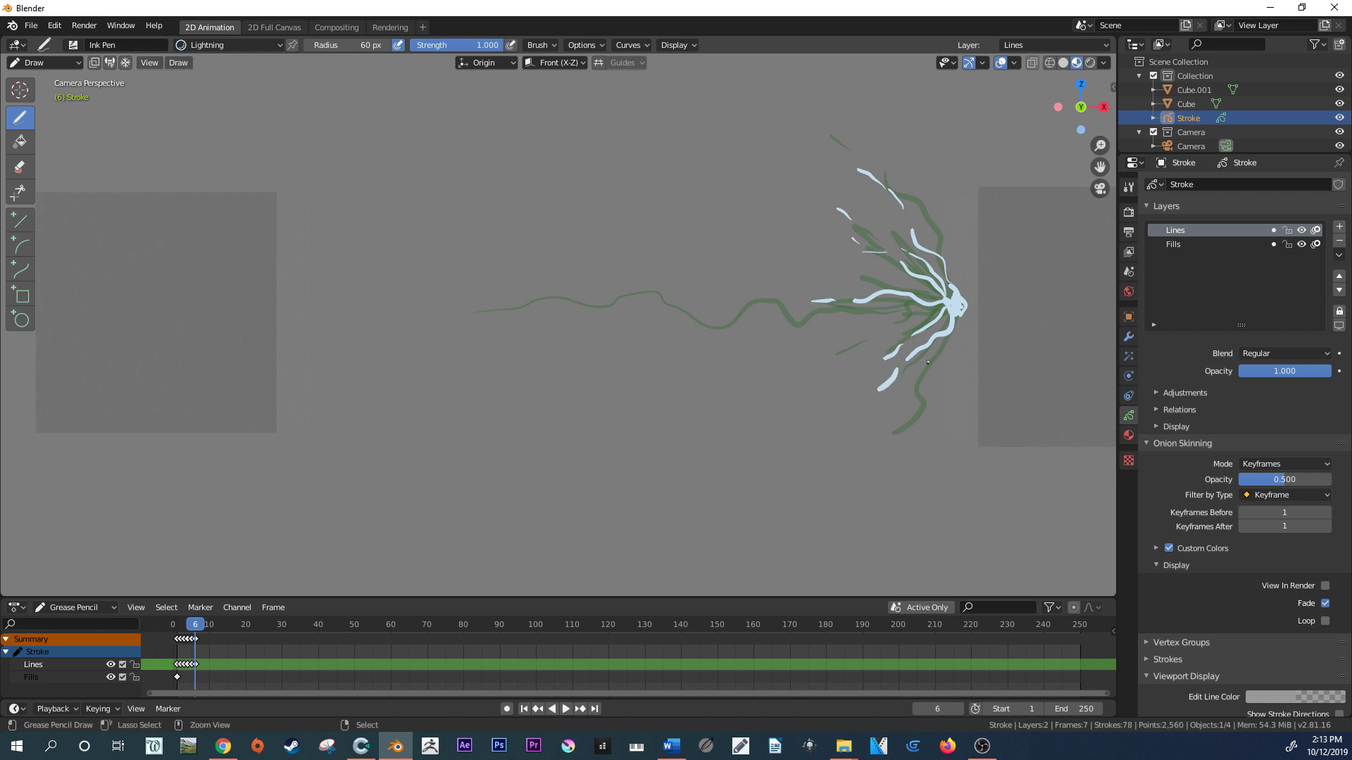
{"action": "left_click_drag", "start_coordinate": [886, 379], "coordinate": [898, 365]}
{"action": "left_click_drag", "start_coordinate": [887, 330], "coordinate": [846, 354]}
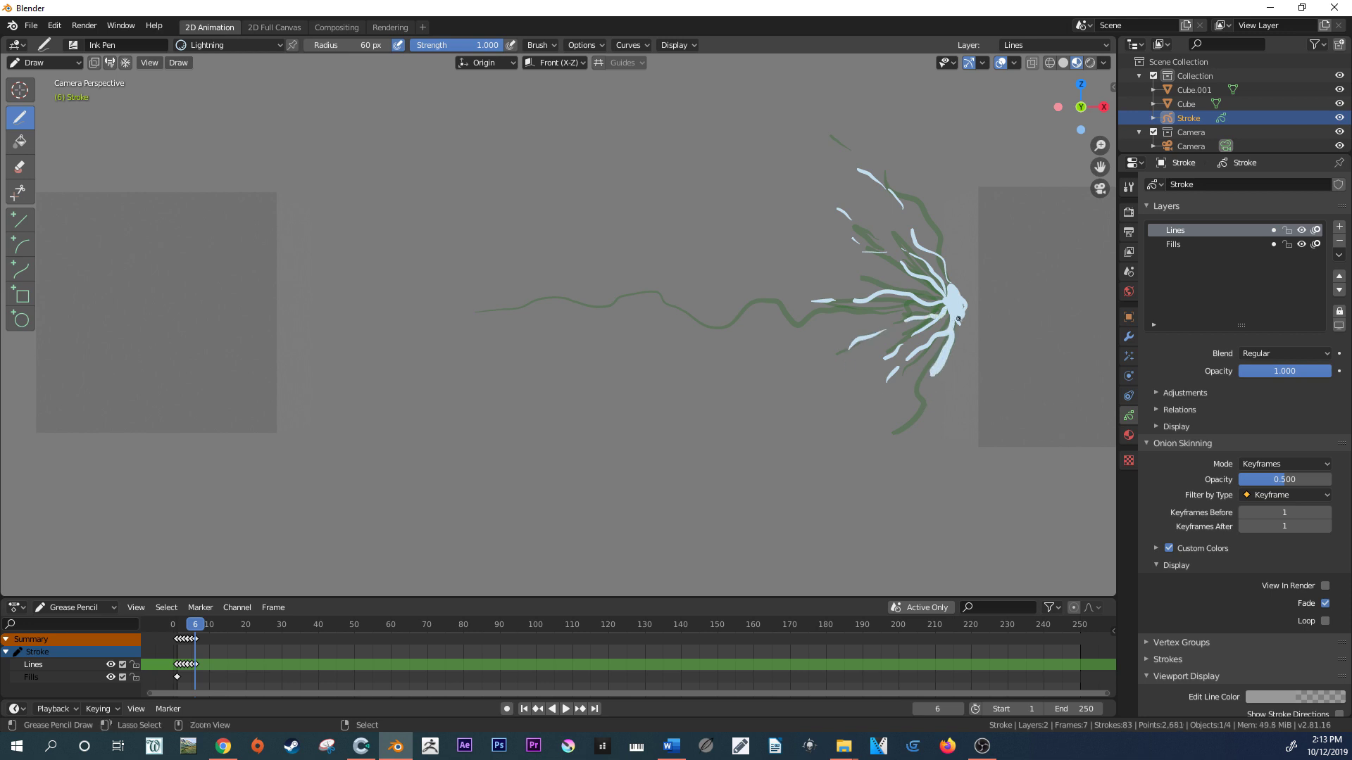
{"action": "left_click_drag", "start_coordinate": [930, 388], "coordinate": [955, 323]}
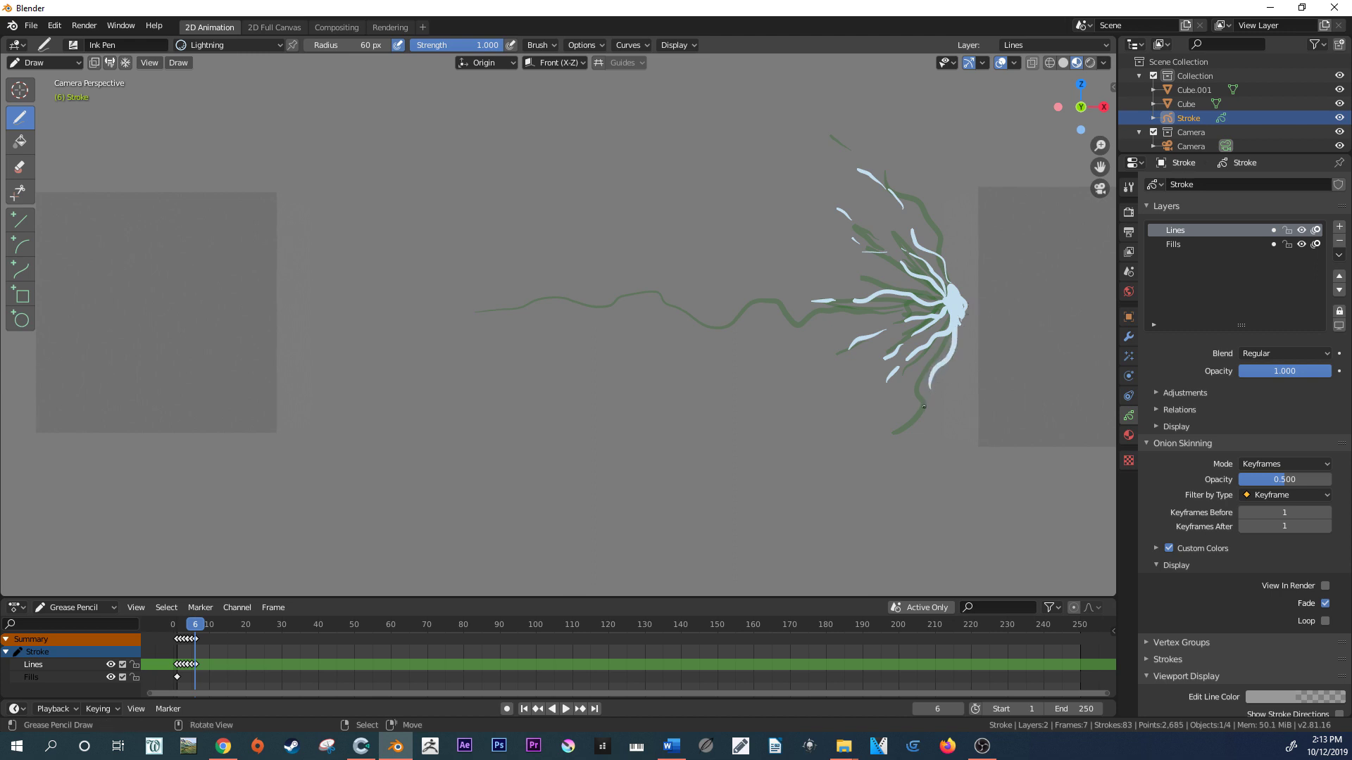
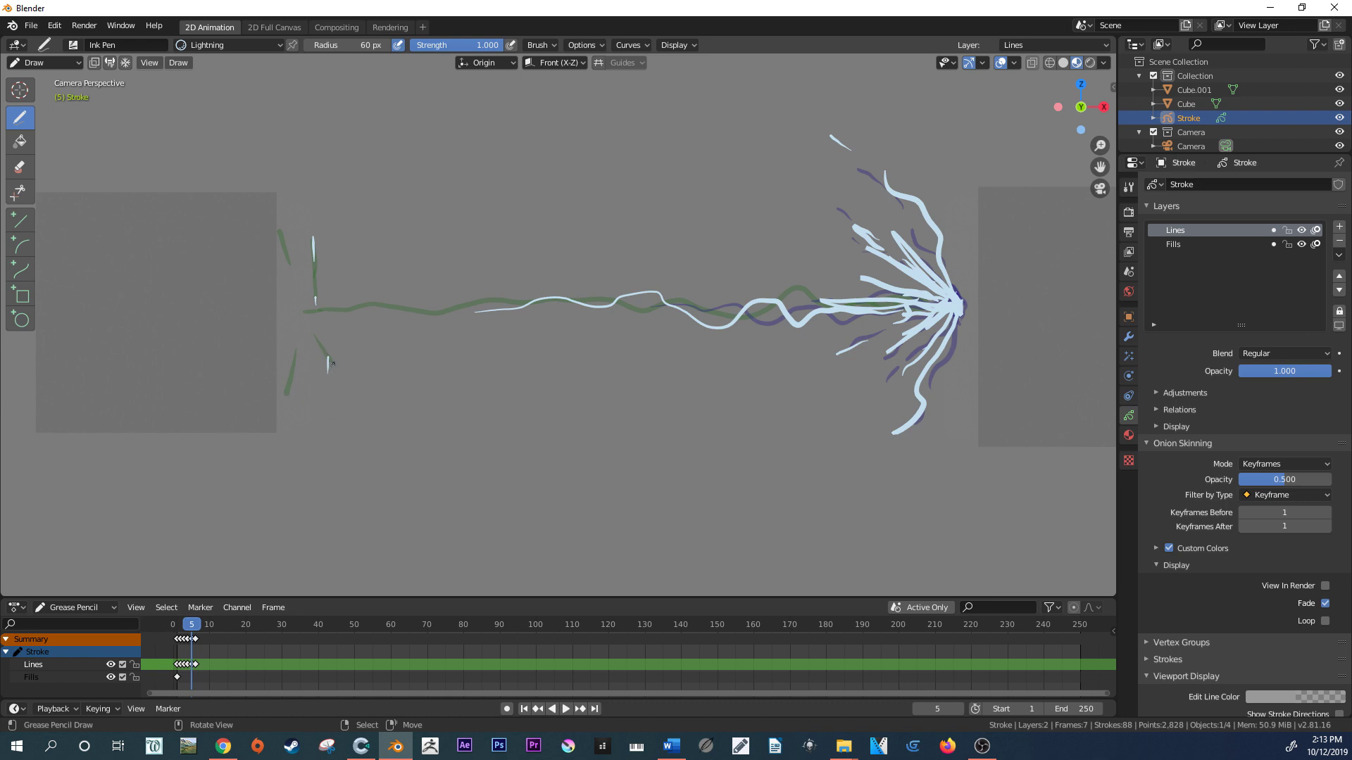
- On frame 5, draw short fading ray fragments beside the left cube and play back the animation
{"action": "key", "text": "ctrl+z"}
{"action": "left_click_drag", "start_coordinate": [325, 352], "coordinate": [333, 366]}
{"action": "left_click_drag", "start_coordinate": [274, 216], "coordinate": [289, 257]}
{"action": "left_click_drag", "start_coordinate": [281, 402], "coordinate": [290, 378]}
{"action": "left_click", "coordinate": [188, 623]}
{"action": "key", "text": "space"}
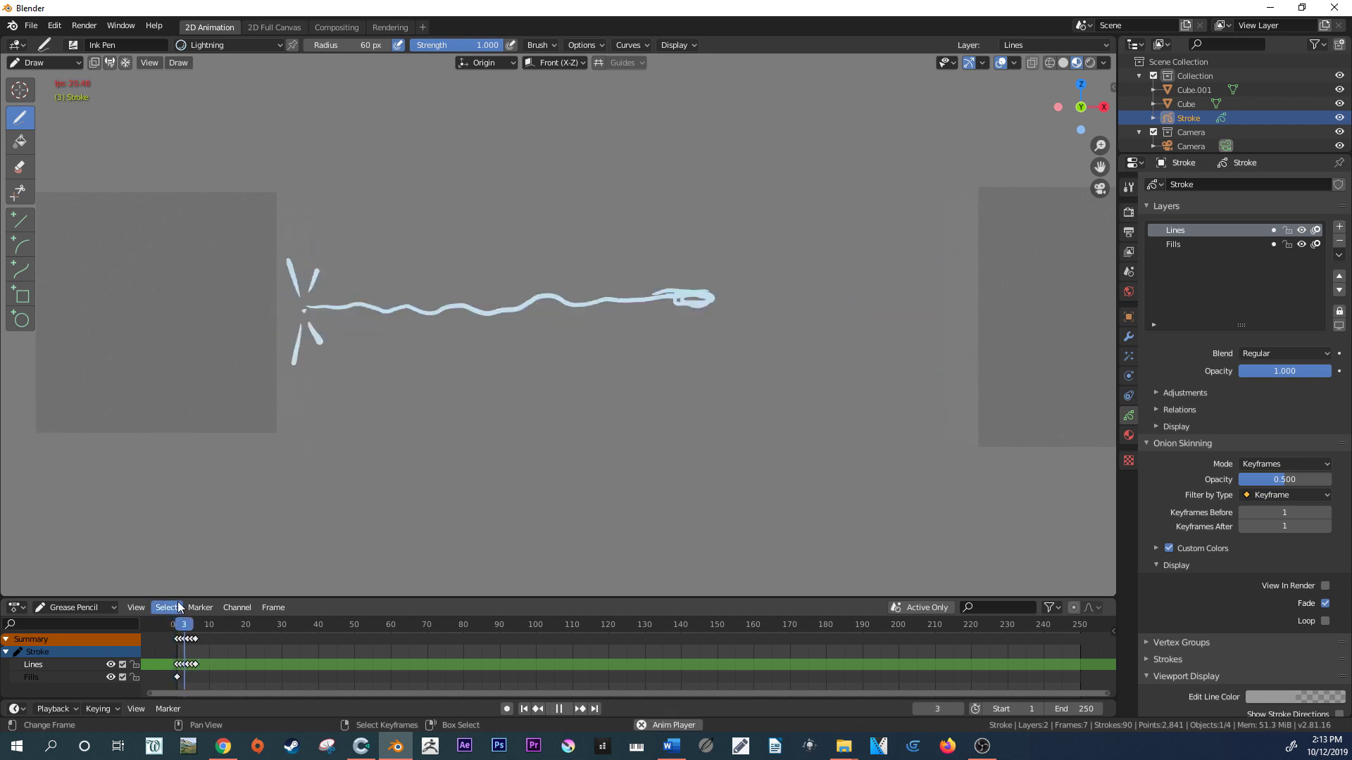
- On frame 7, draw a smaller burst of thinner, shorter branches and a short wavy tail at the right cube
{"action": "mouse_move", "coordinate": [215, 624]}
{"action": "left_mouse_down"}
{"action": "mouse_move", "coordinate": [250, 630]}
{"action": "mouse_move", "coordinate": [199, 637]}
{"action": "left_mouse_up"}
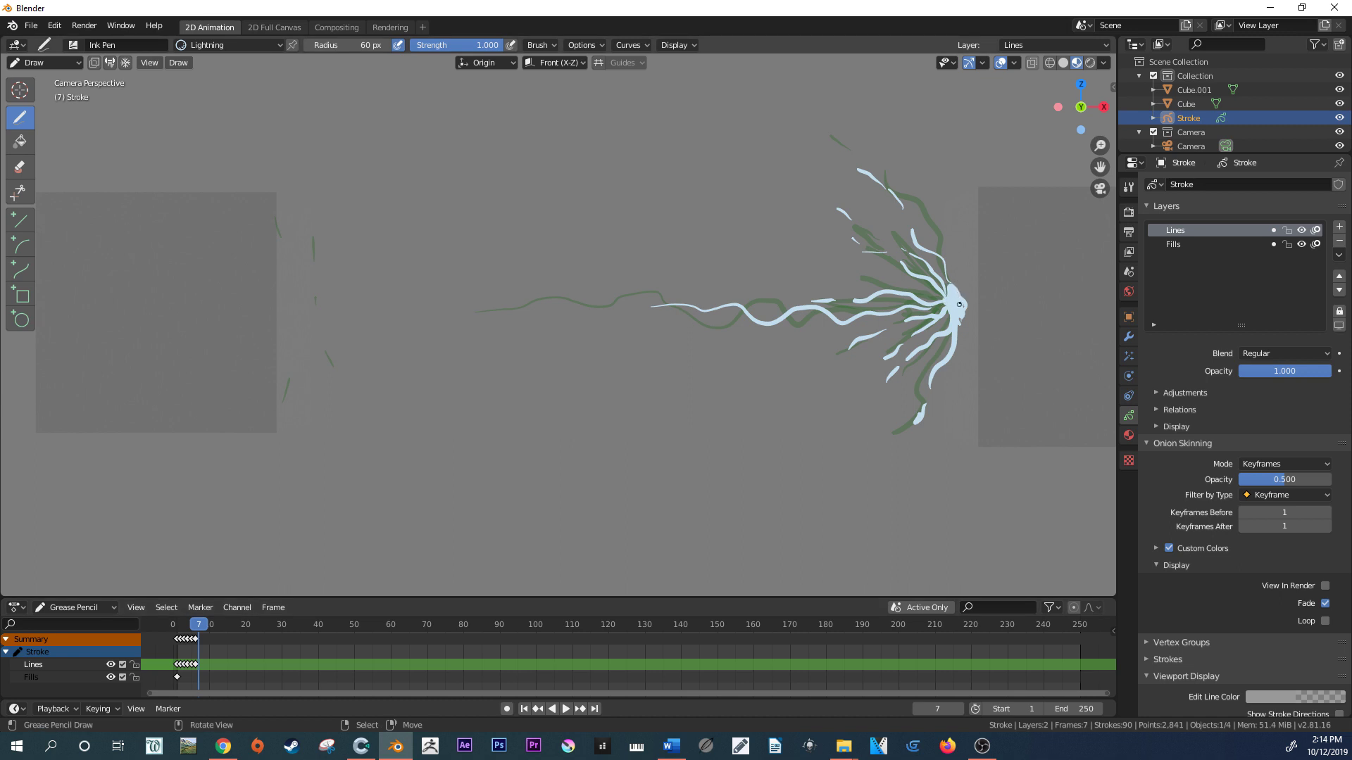
{"action": "left_click_drag", "start_coordinate": [956, 305], "coordinate": [921, 249]}
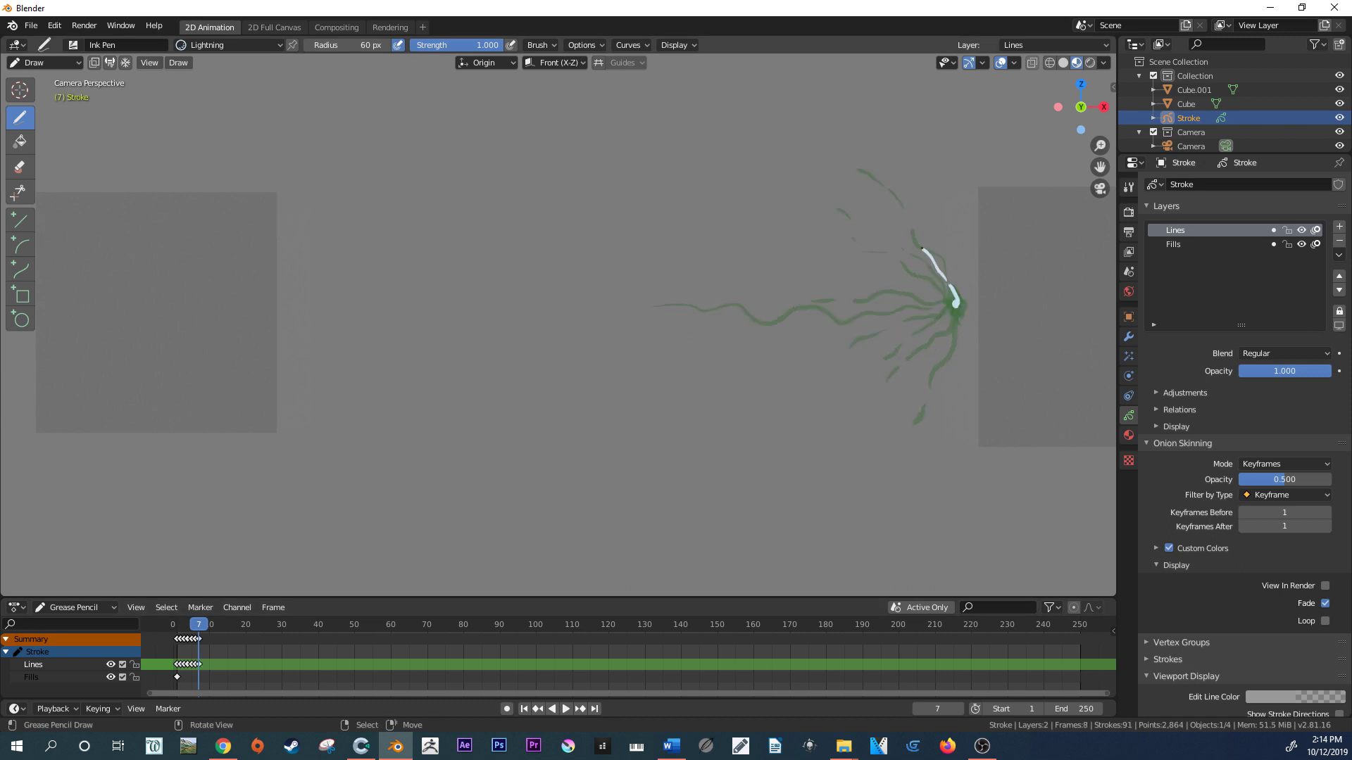
{"action": "mouse_move", "coordinate": [946, 292]}
{"action": "left_mouse_down"}
{"action": "mouse_move", "coordinate": [897, 261]}
{"action": "mouse_move", "coordinate": [934, 309]}
{"action": "mouse_move", "coordinate": [903, 306]}
{"action": "mouse_move", "coordinate": [956, 319]}
{"action": "mouse_move", "coordinate": [949, 349]}
{"action": "mouse_move", "coordinate": [918, 339]}
{"action": "left_mouse_up"}
{"action": "mouse_move", "coordinate": [959, 310]}
{"action": "left_mouse_down"}
{"action": "mouse_move", "coordinate": [886, 339]}
{"action": "mouse_move", "coordinate": [918, 358]}
{"action": "mouse_move", "coordinate": [806, 318]}
{"action": "left_mouse_up"}
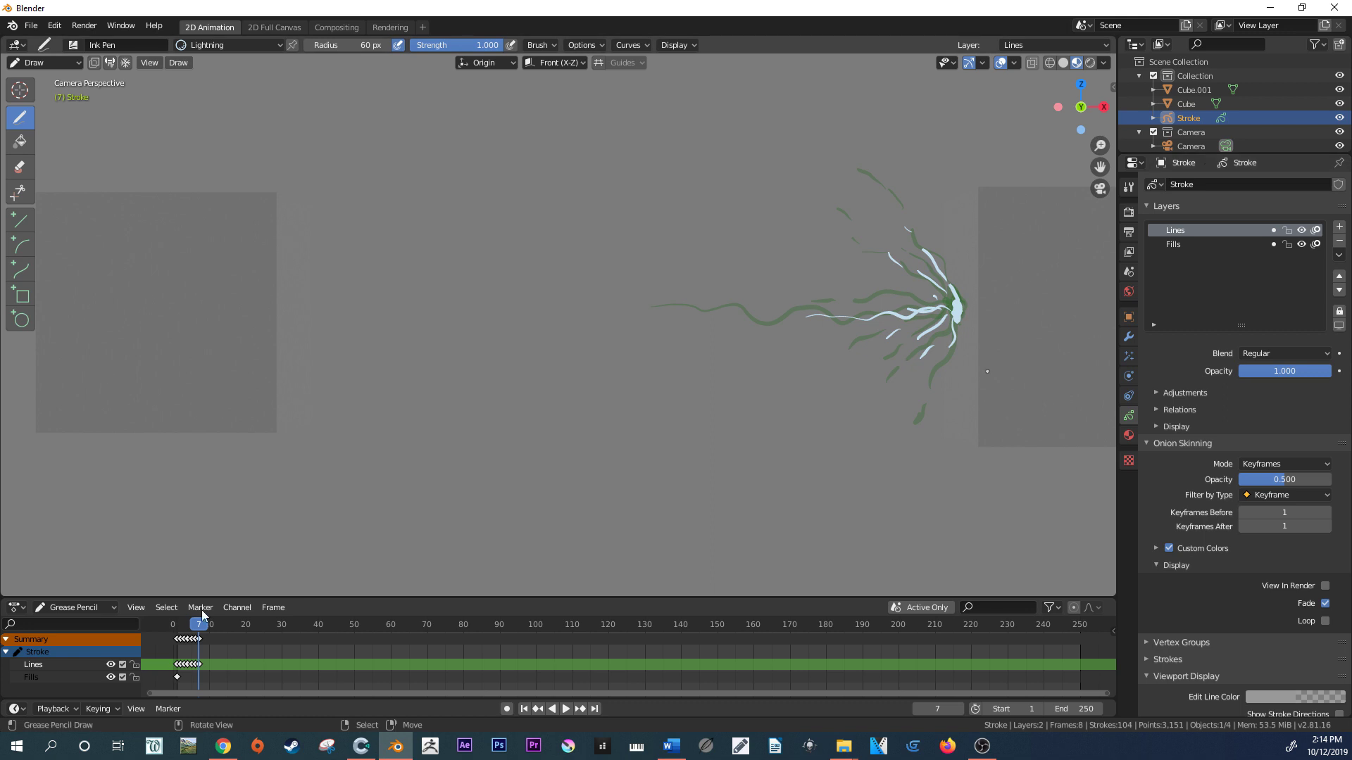
- On frame 7, draw short spark fragments scattered around the outside of the right cube's burst
{"action": "key", "text": "space"}
{"action": "left_click", "coordinate": [185, 628]}
{"action": "left_click_drag", "start_coordinate": [185, 628], "coordinate": [201, 627]}
{"action": "key", "text": "space"}
{"action": "left_click_drag", "start_coordinate": [822, 208], "coordinate": [812, 200]}
{"action": "left_click_drag", "start_coordinate": [869, 152], "coordinate": [866, 143]}
{"action": "left_click_drag", "start_coordinate": [835, 276], "coordinate": [823, 274]}
{"action": "left_click_drag", "start_coordinate": [851, 381], "coordinate": [839, 392]}
{"action": "left_click_drag", "start_coordinate": [936, 439], "coordinate": [935, 449]}
{"action": "key", "text": "space"}
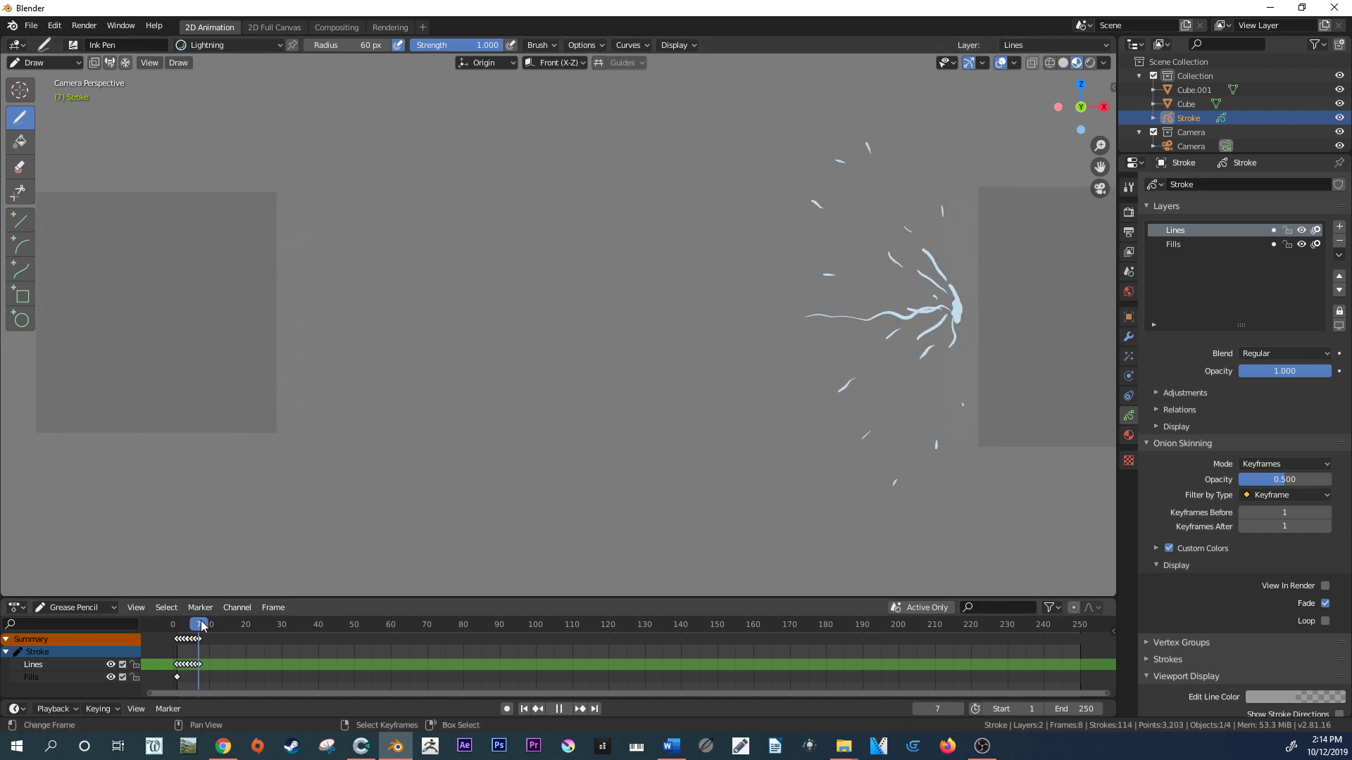
- On frame 6, draw small loose spark fragments flying outward beyond the branches of the right cube's burst
{"action": "left_click_drag", "start_coordinate": [202, 626], "coordinate": [195, 624]}
{"action": "key", "text": "space"}
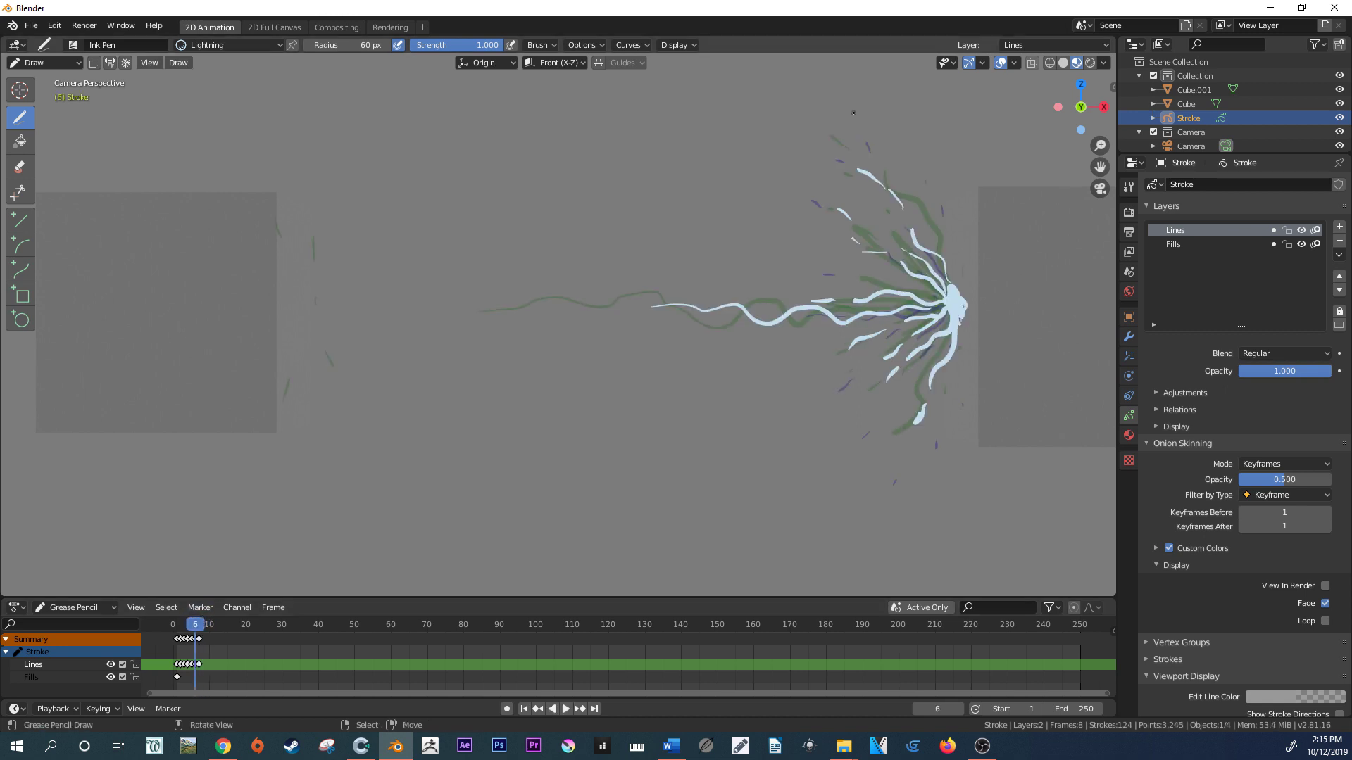
{"action": "key", "text": "ctrl+z"}
{"action": "left_click_drag", "start_coordinate": [856, 116], "coordinate": [847, 103]}
{"action": "key", "text": "ctrl+z"}
{"action": "left_click_drag", "start_coordinate": [803, 161], "coordinate": [798, 156]}
- On frame 7, undo the outer spark fragments, redraw them smaller and farther from the burst, and play back the animation
{"action": "key", "text": "Right"}
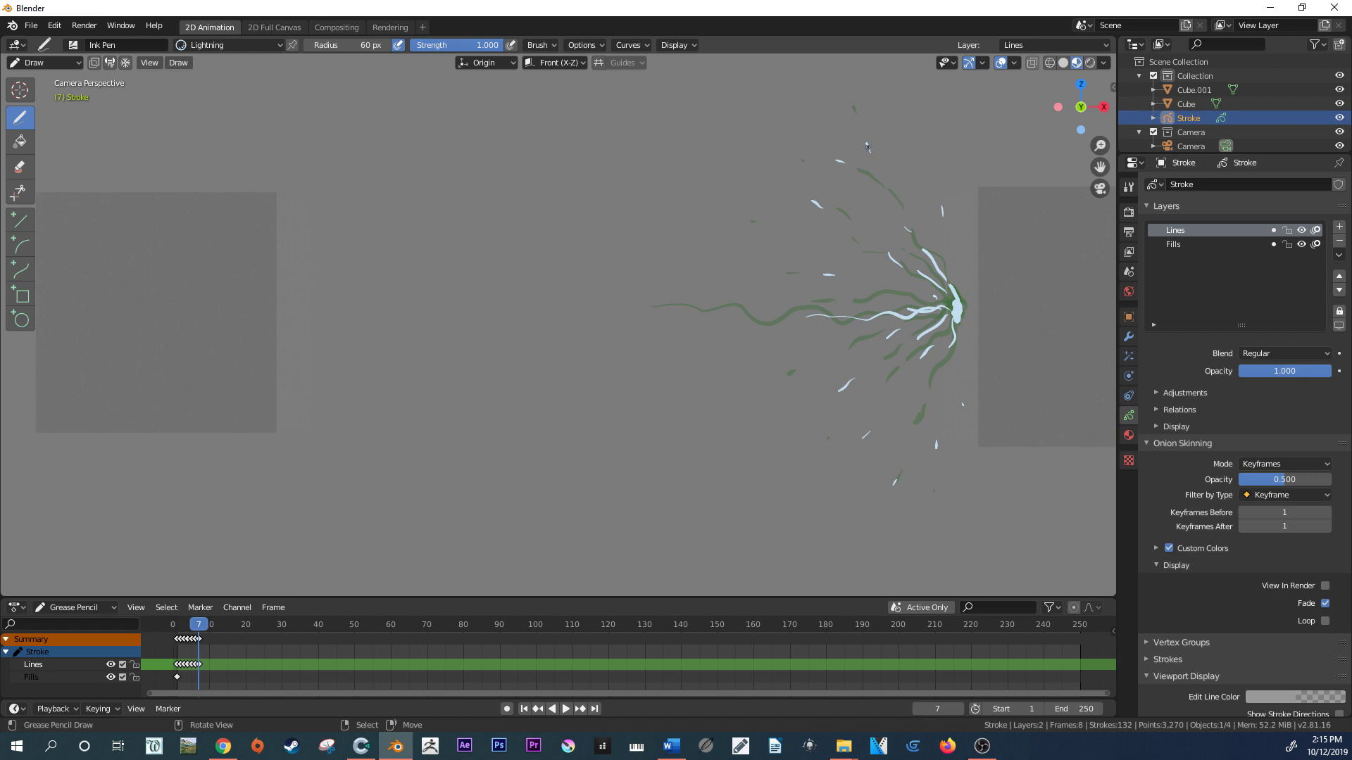
{"action": "left_click_drag", "start_coordinate": [866, 138], "coordinate": [866, 148]}
{"action": "key", "text": "ctrl+z"}
{"action": "key", "text": "ctrl+z"}
{"action": "key", "text": "ctrl+z"}
{"action": "key", "text": "shift+ctrl+space"}
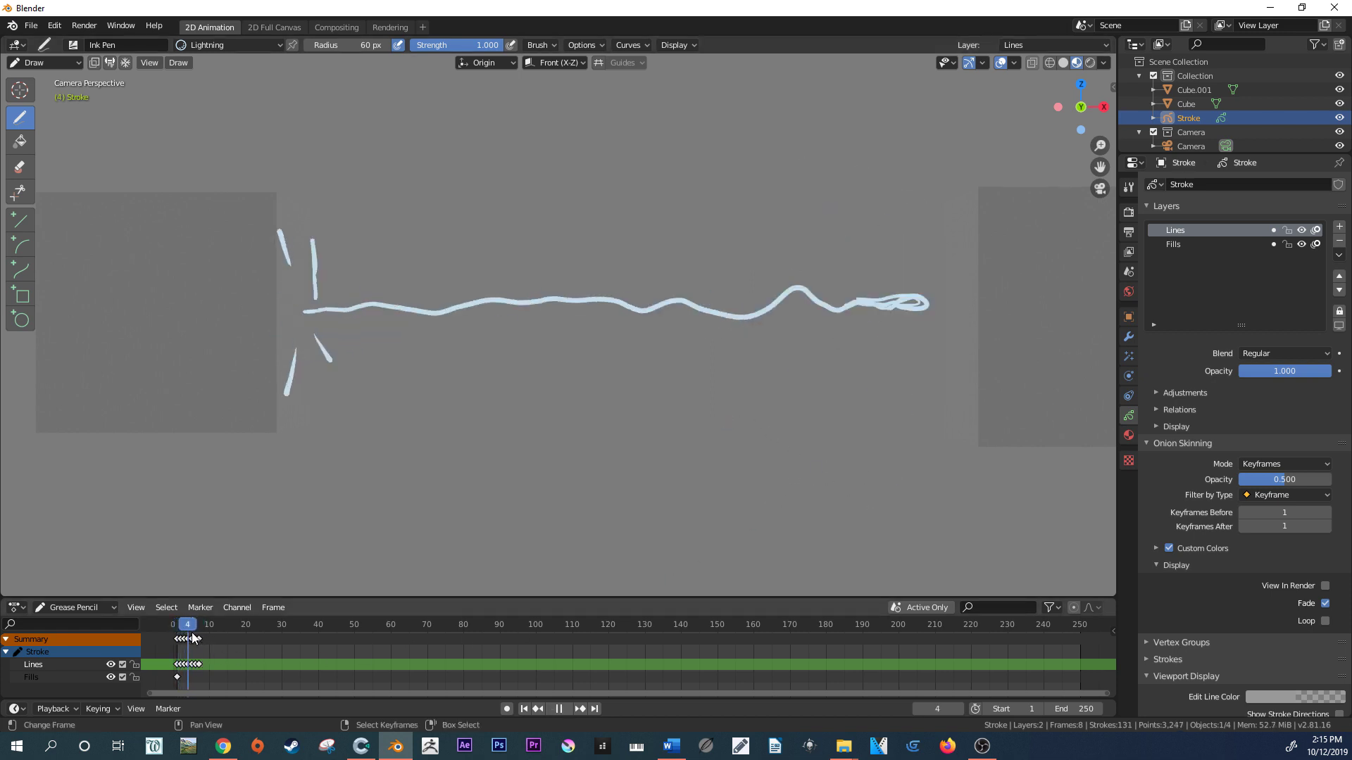
{"action": "key", "text": "space"}
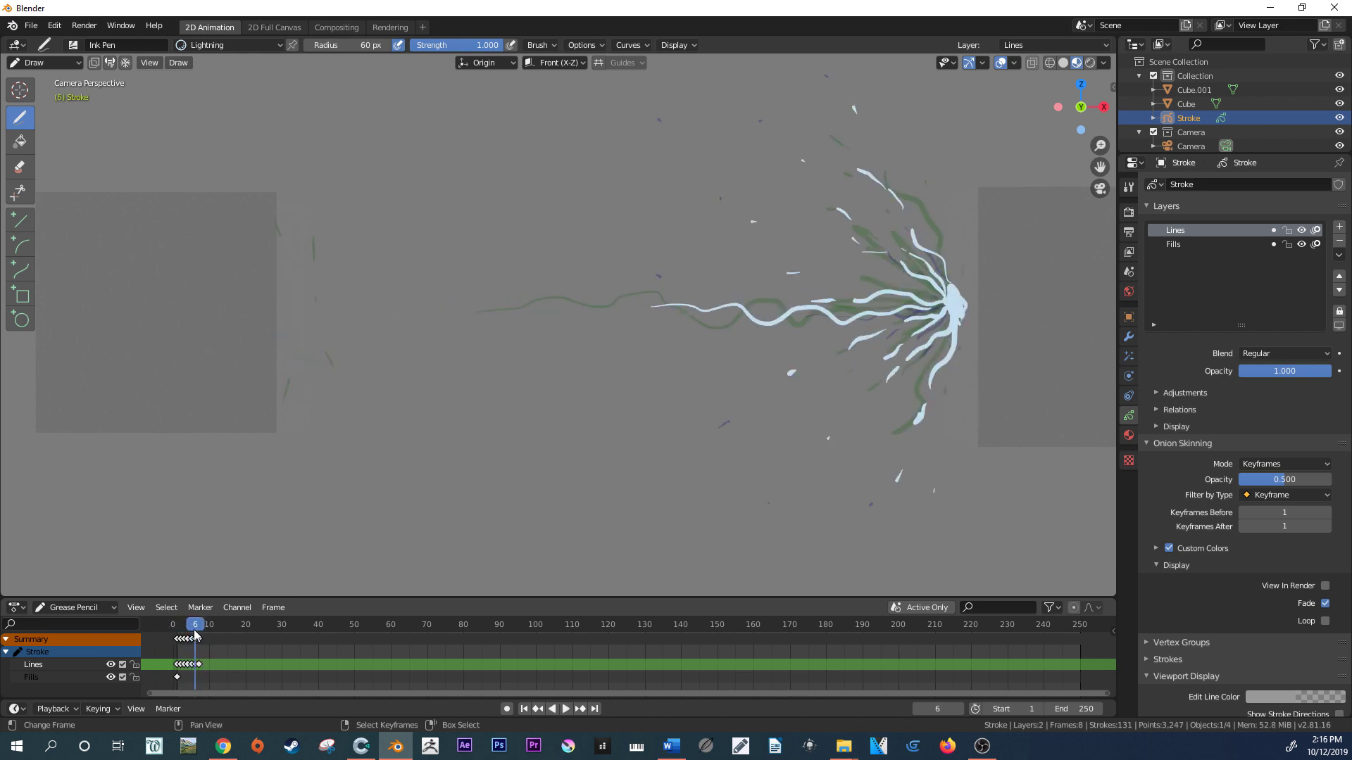
{"action": "key", "text": "shift+ctrl+space"}
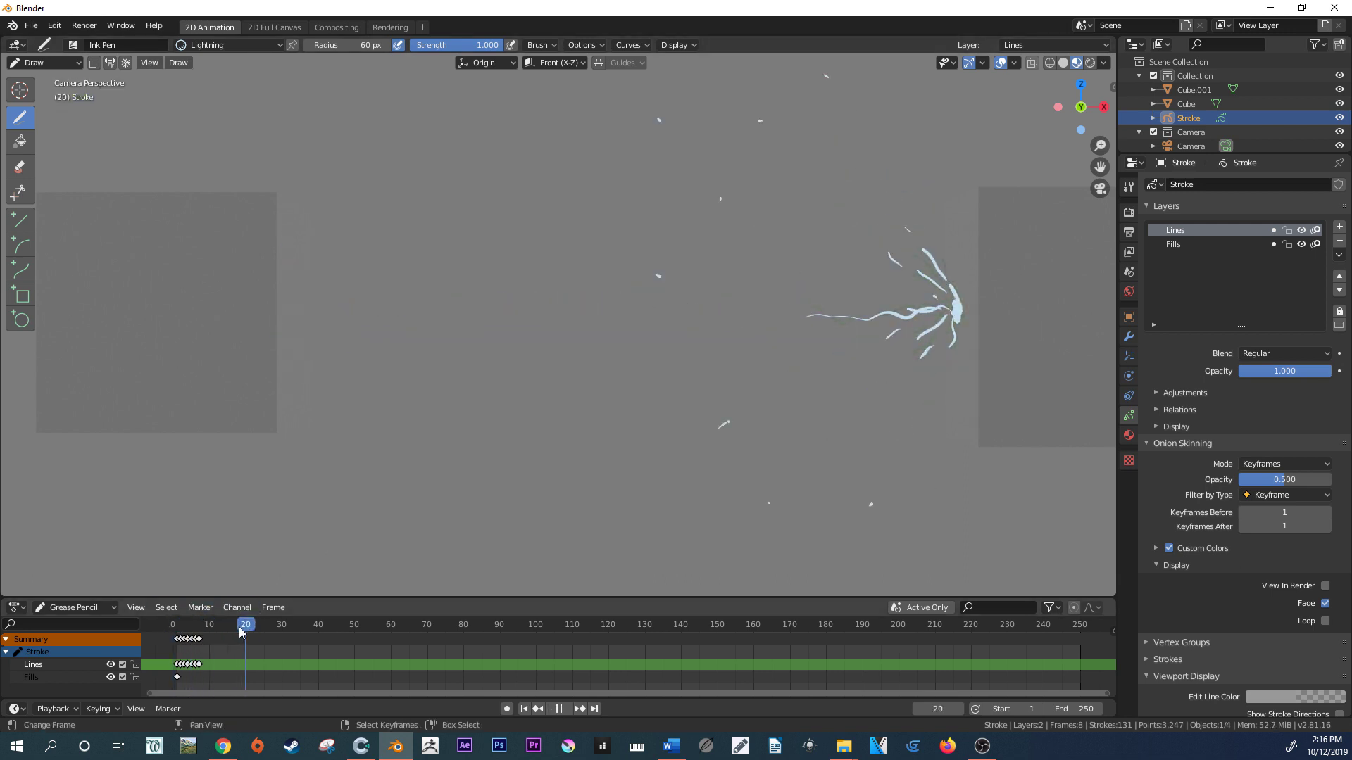
- On frame 8, draw a tiny core with a few short, thin branches at the right cube and play back the animation
{"action": "mouse_move", "coordinate": [243, 627]}
{"action": "left_mouse_down"}
{"action": "mouse_move", "coordinate": [176, 634]}
{"action": "mouse_move", "coordinate": [204, 637]}
{"action": "left_mouse_up"}
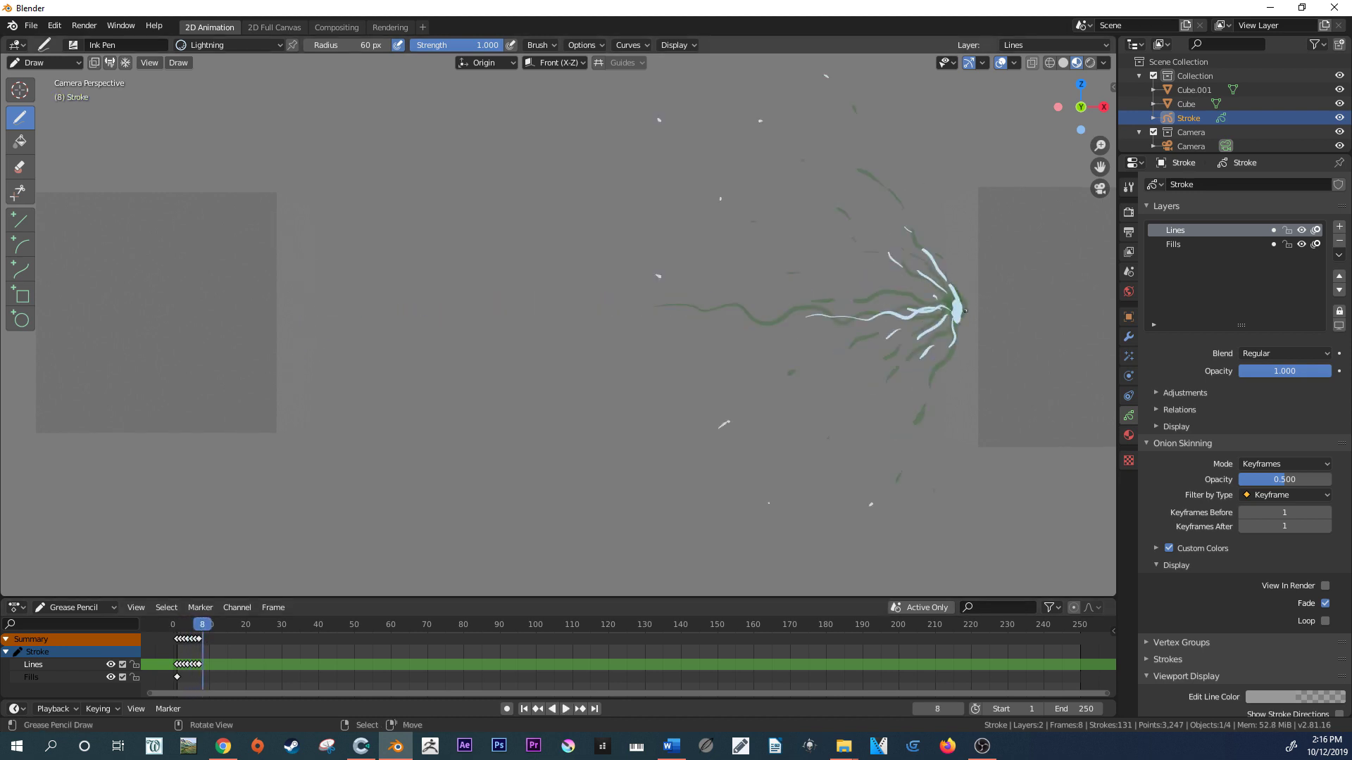
{"action": "left_click", "coordinate": [958, 310]}
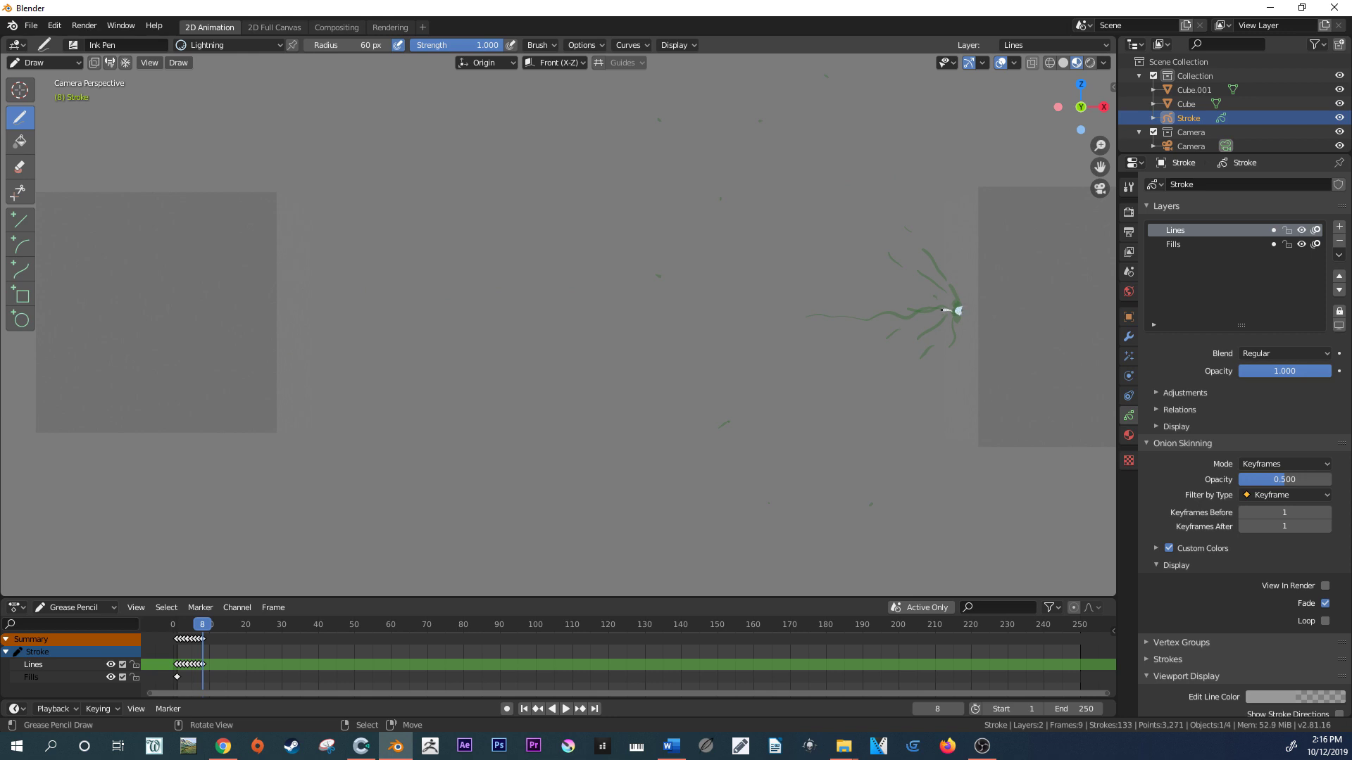
{"action": "left_click_drag", "start_coordinate": [932, 311], "coordinate": [955, 310]}
{"action": "key", "text": "ctrl"}
{"action": "key", "text": "ctrl+z"}
{"action": "left_click_drag", "start_coordinate": [927, 336], "coordinate": [956, 313]}
{"action": "left_click_drag", "start_coordinate": [943, 312], "coordinate": [908, 315]}
{"action": "key", "text": "space"}
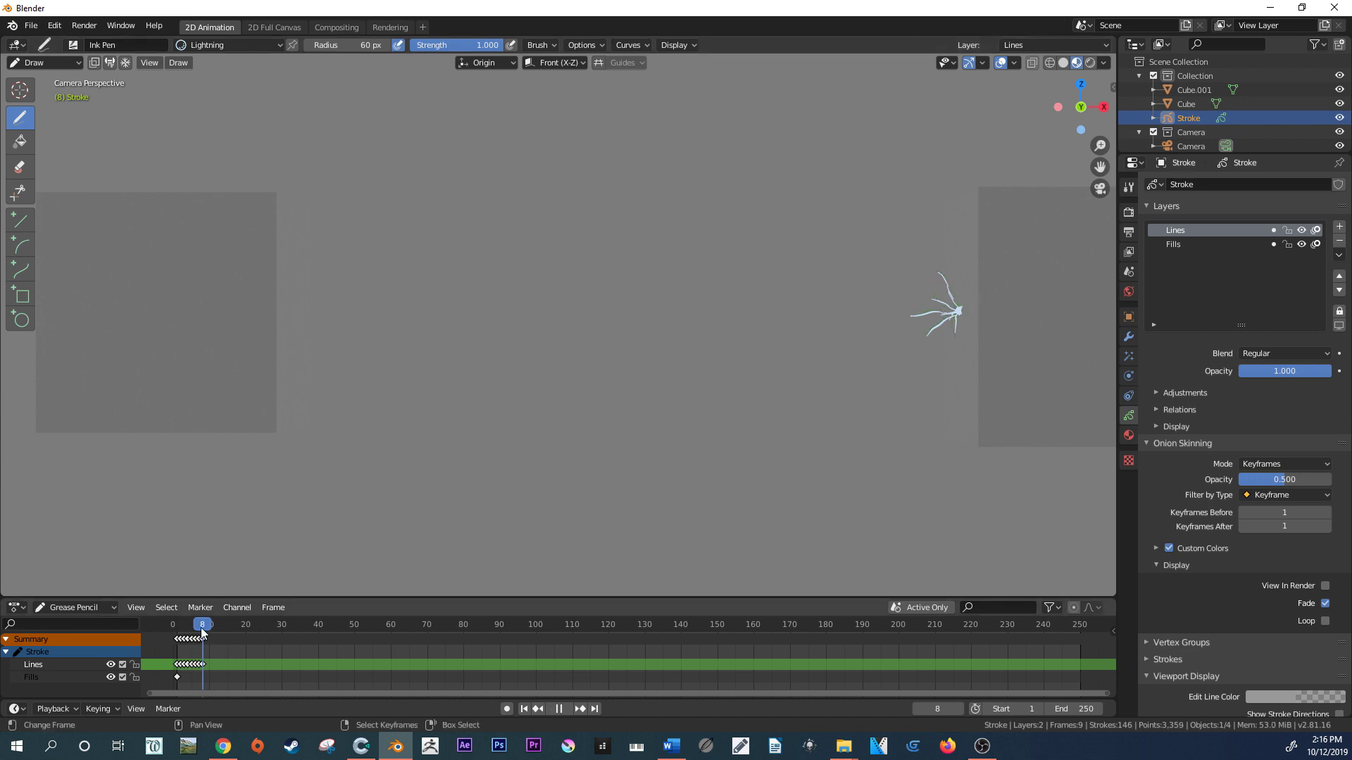
{"action": "left_click_drag", "start_coordinate": [194, 631], "coordinate": [162, 630]}
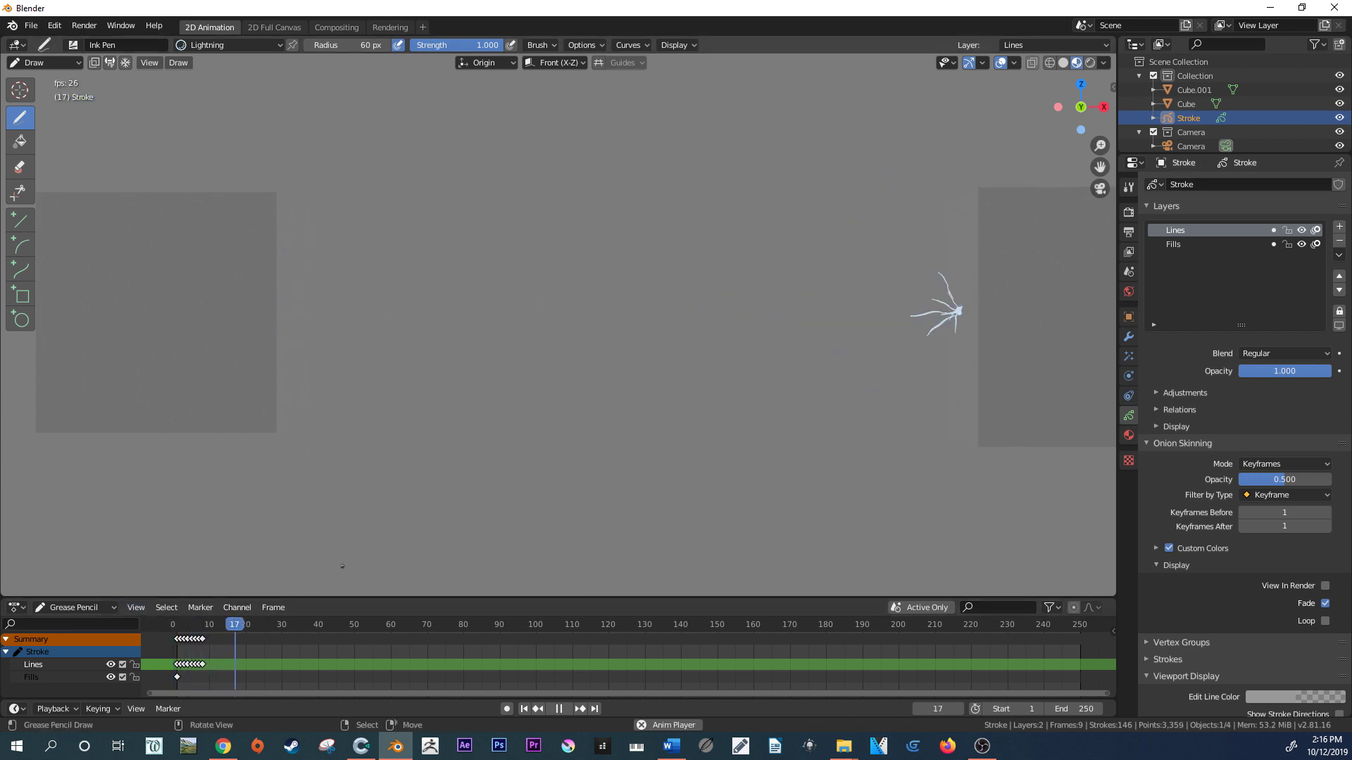
{"action": "key", "text": "space"}
- On frame 9, draw a single small dot where the burst's core was at the right cube and play back the animation
{"action": "left_click_drag", "start_coordinate": [290, 631], "coordinate": [206, 636]}
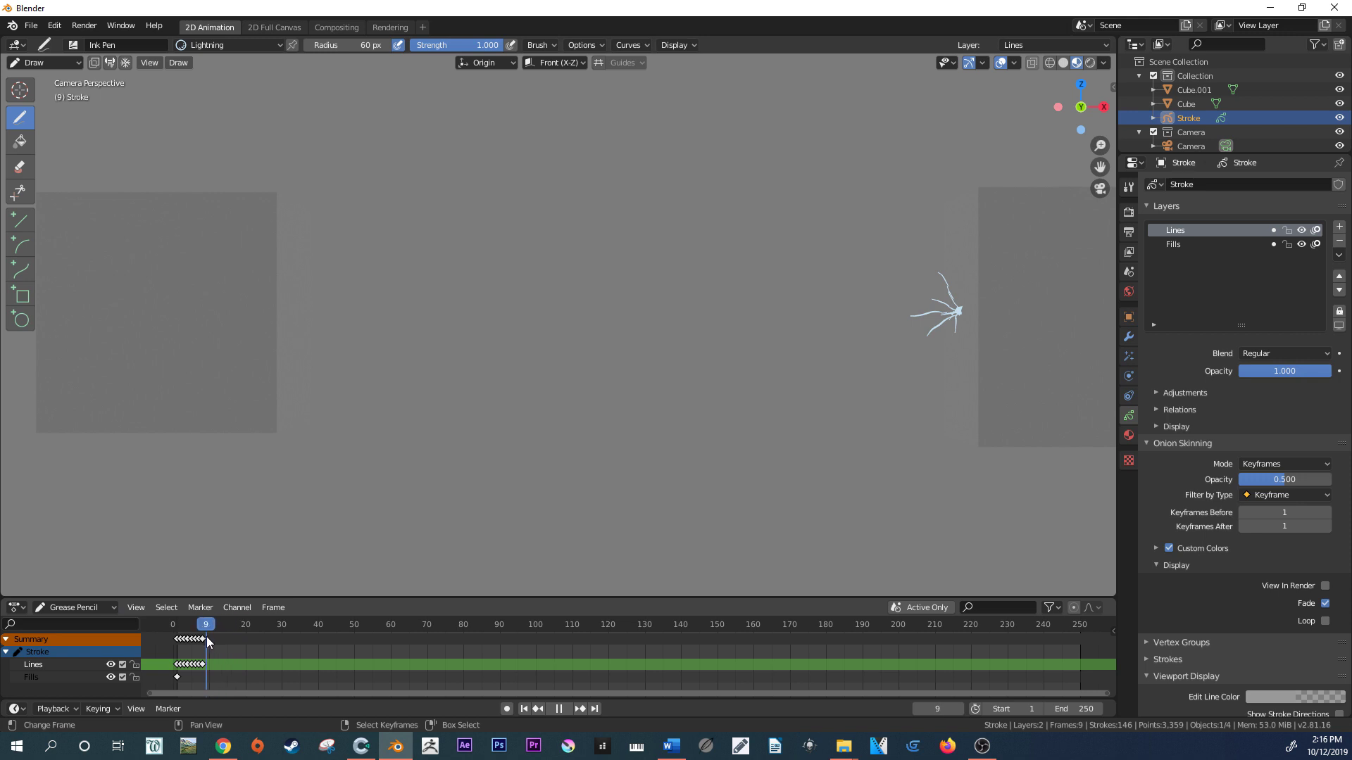
{"action": "left_click_drag", "start_coordinate": [942, 364], "coordinate": [950, 359]}
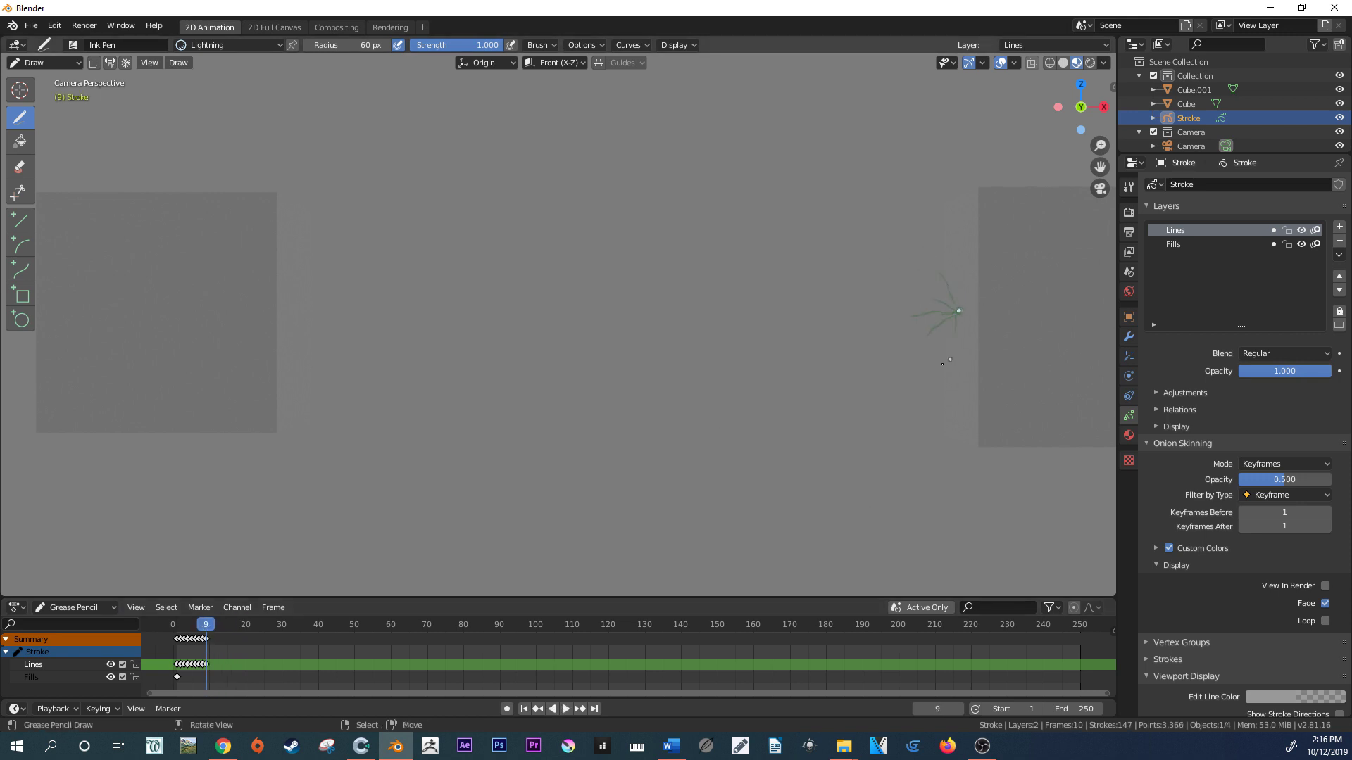
{"action": "left_click", "coordinate": [172, 629]}
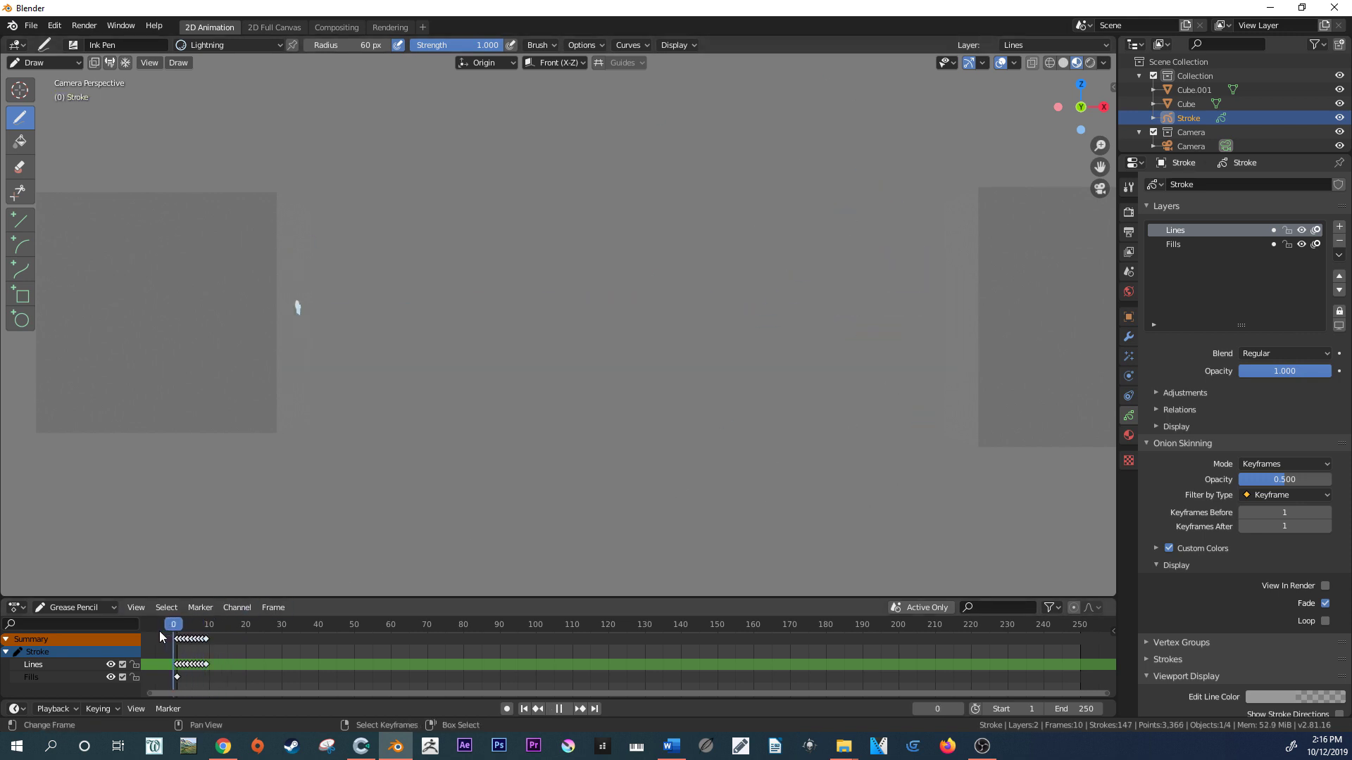
{"action": "key", "text": "space"}
{"action": "key", "text": "space"}
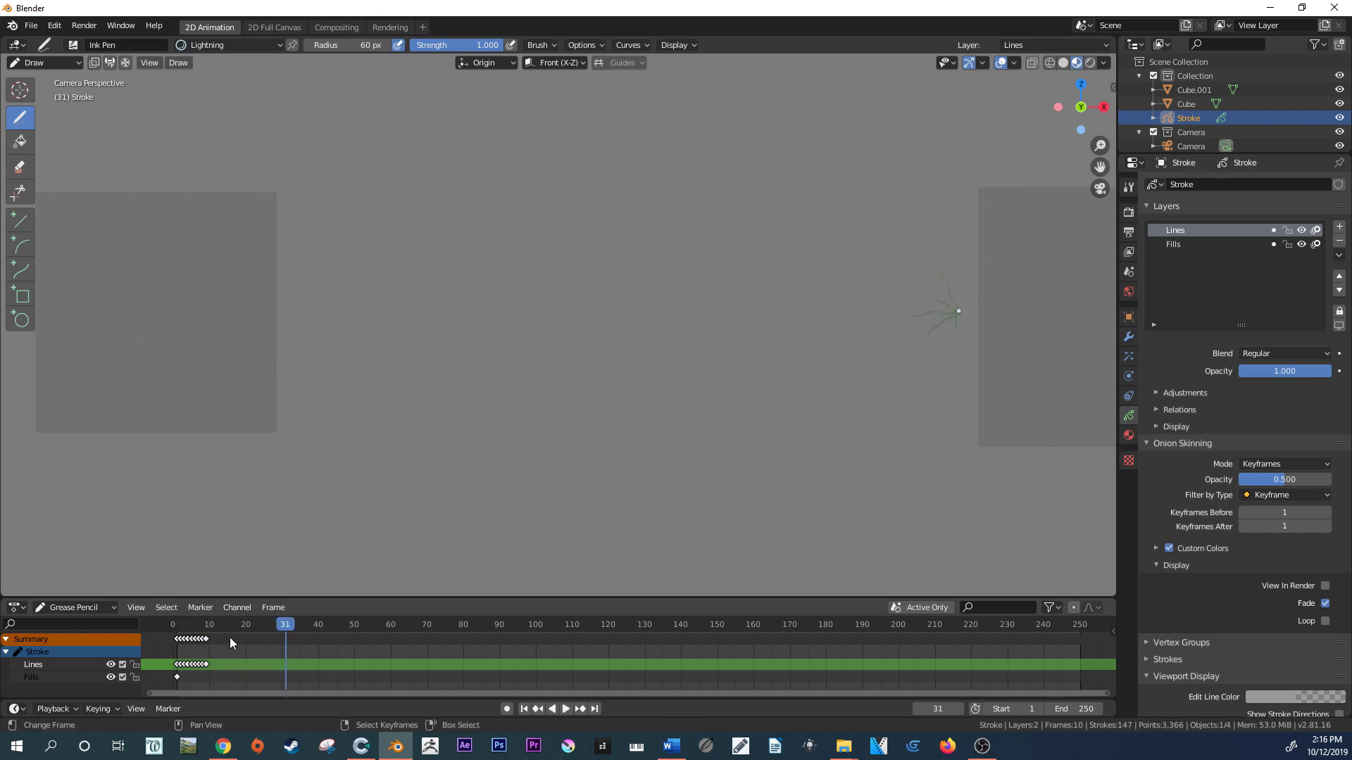
- Create an empty drawing on frame 10 by adding a dot and erasing it, and play back the animation
{"action": "left_click", "coordinate": [209, 628]}
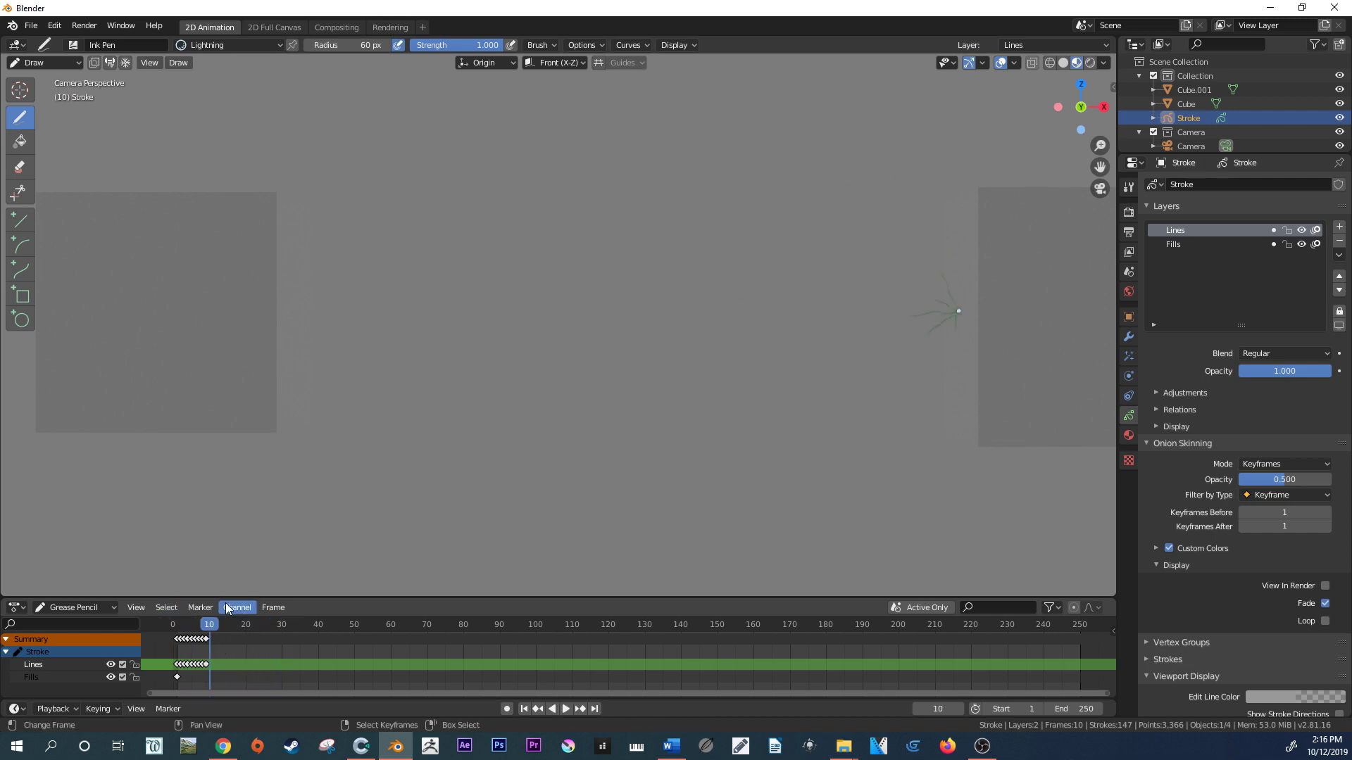
{"action": "left_click", "coordinate": [957, 311]}
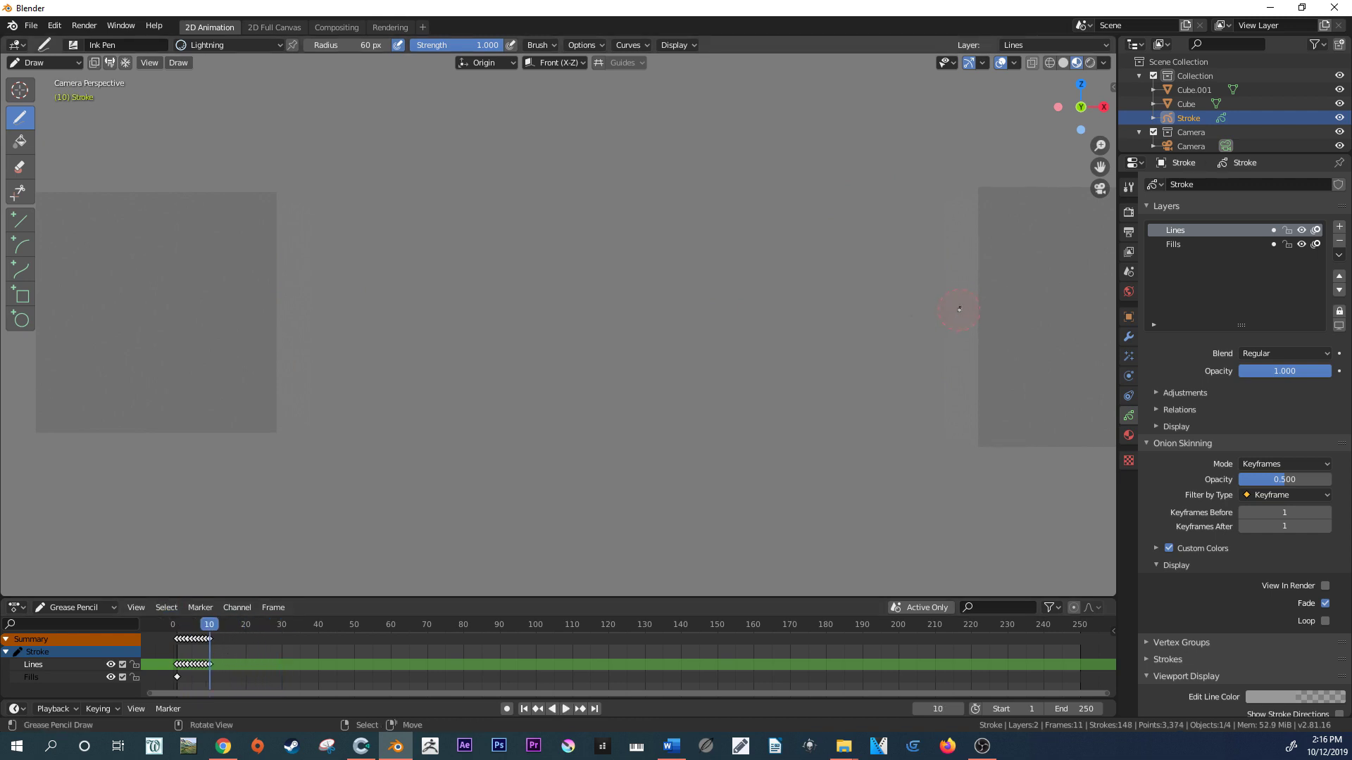
{"action": "key", "text": "space"}
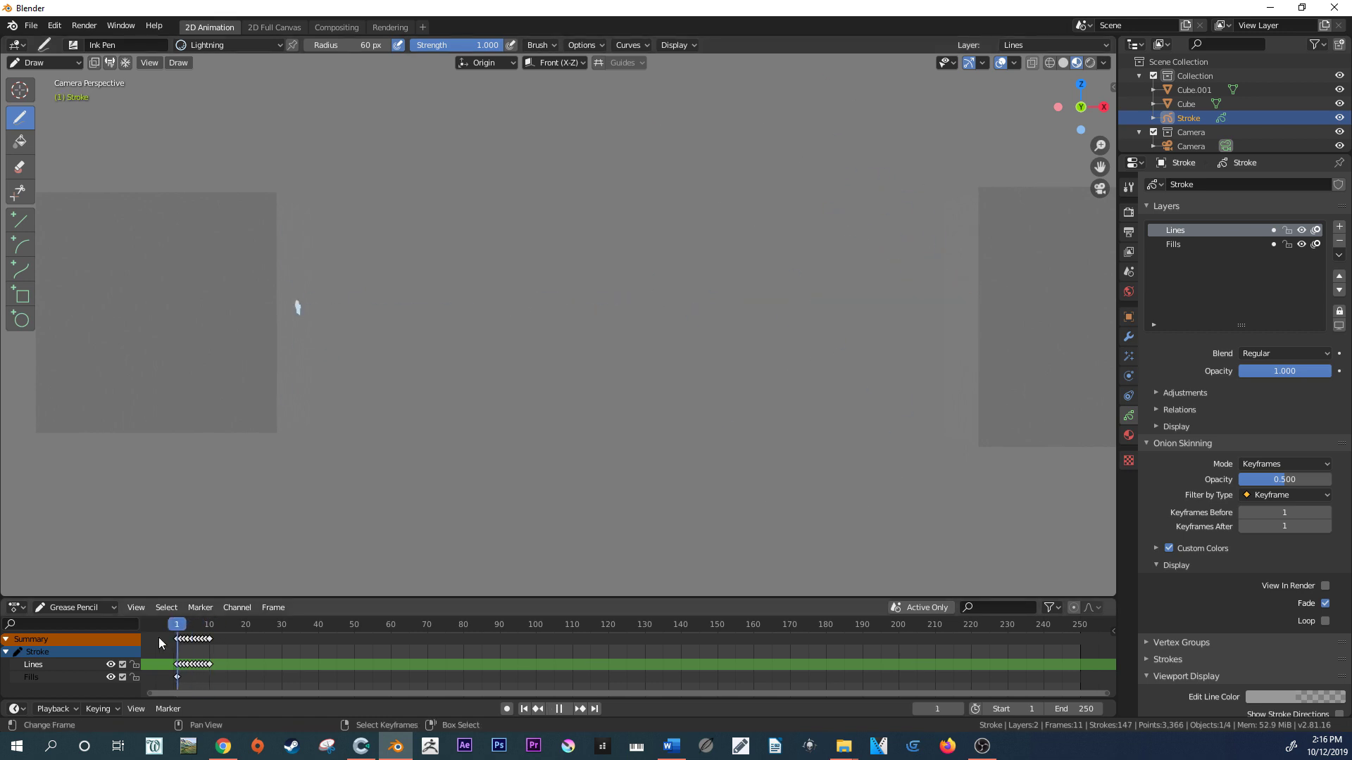
{"action": "key", "text": "shift+Left"}
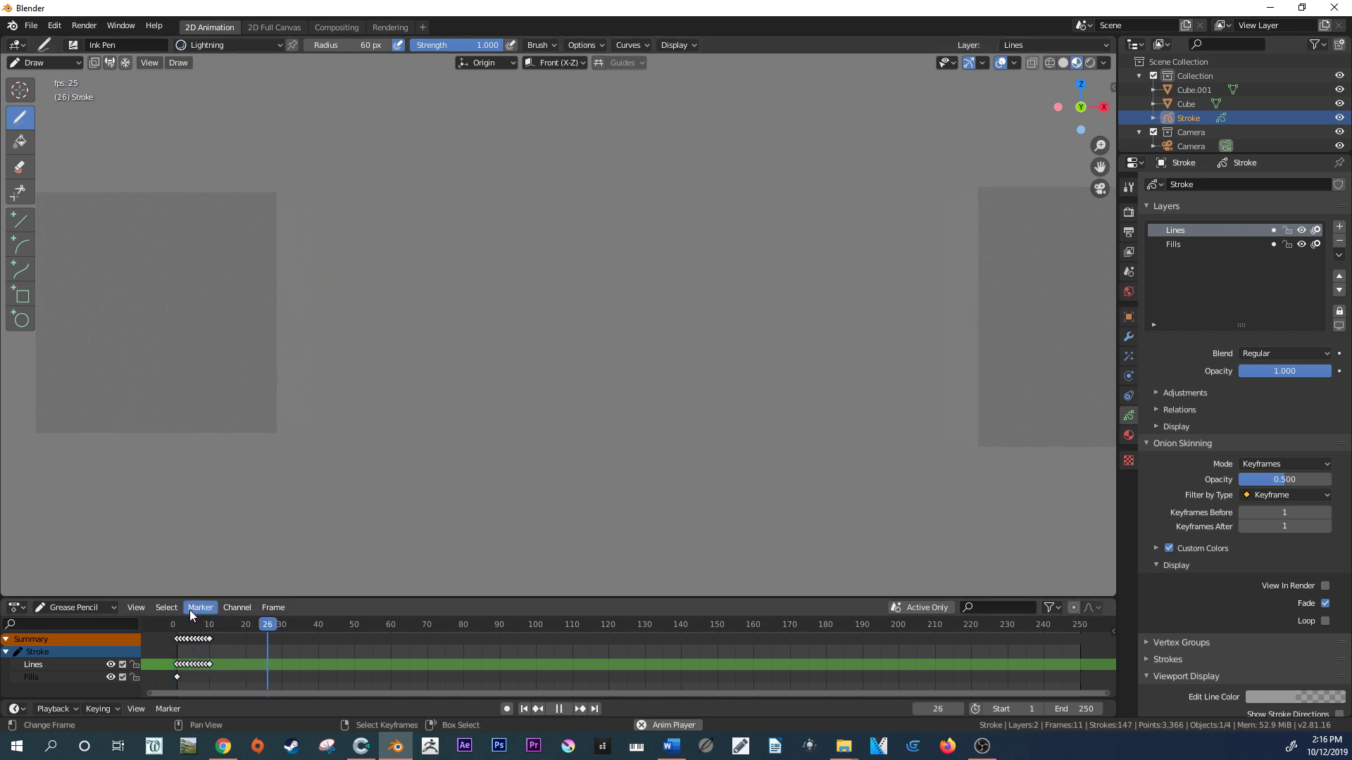
{"action": "key", "text": "space"}
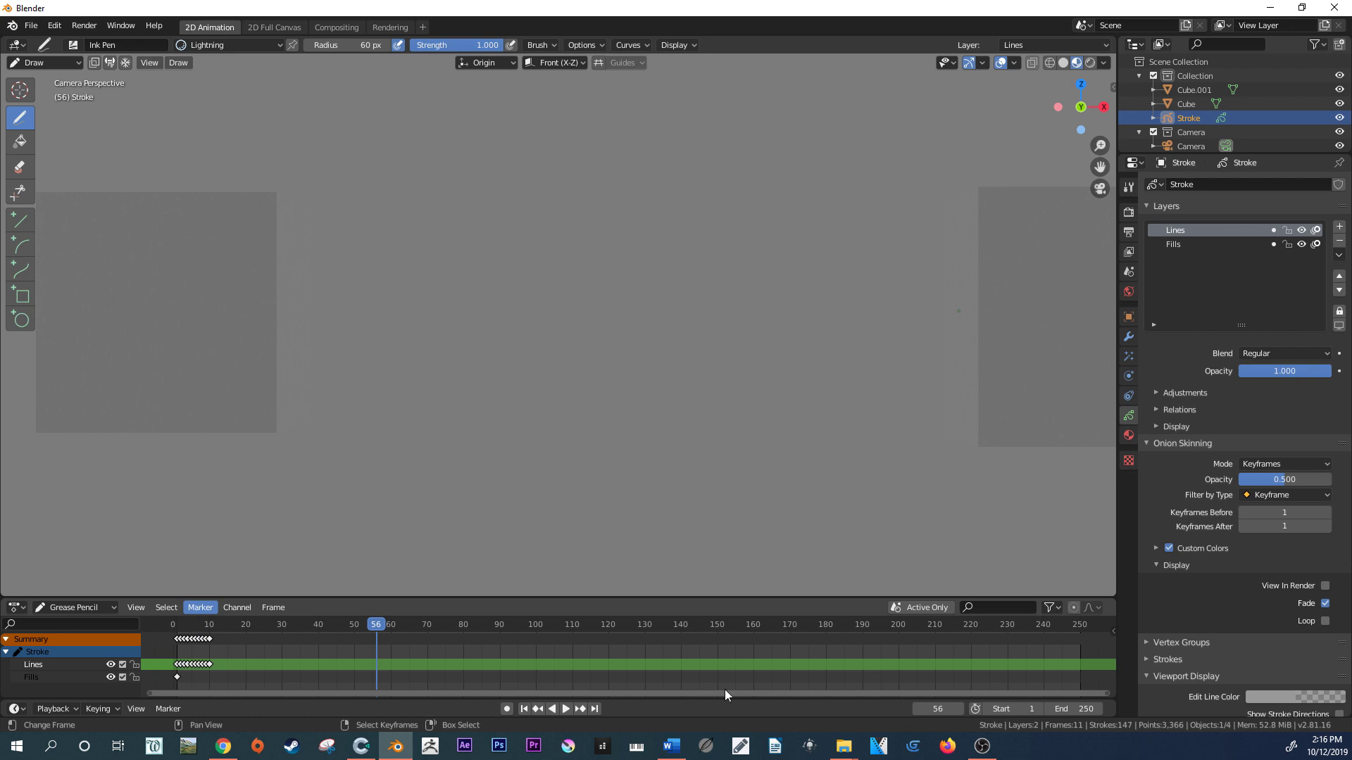
- Set the animation's end frame to 15 and play back the shortened loop
{"action": "left_click", "coordinate": [1075, 709]}
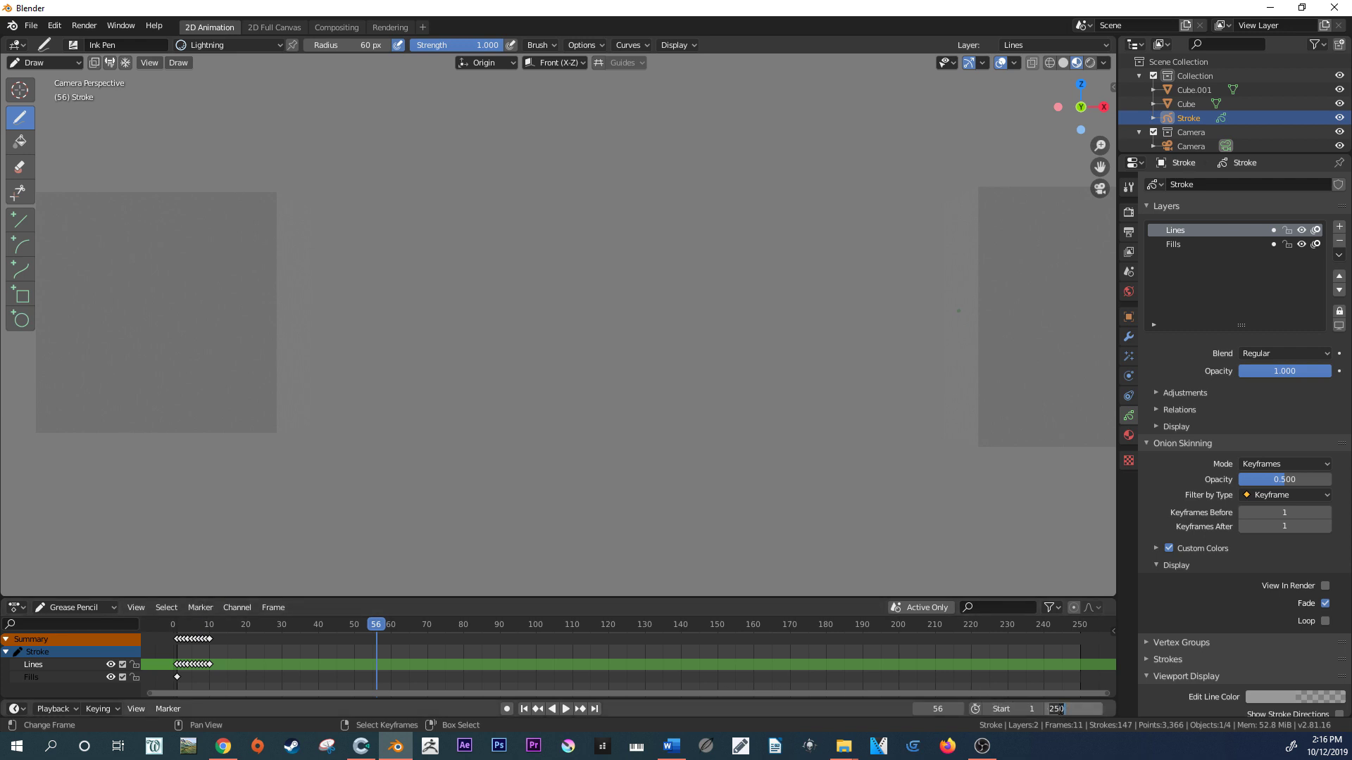
{"action": "type", "text": "15"}
{"action": "key", "text": "Return"}
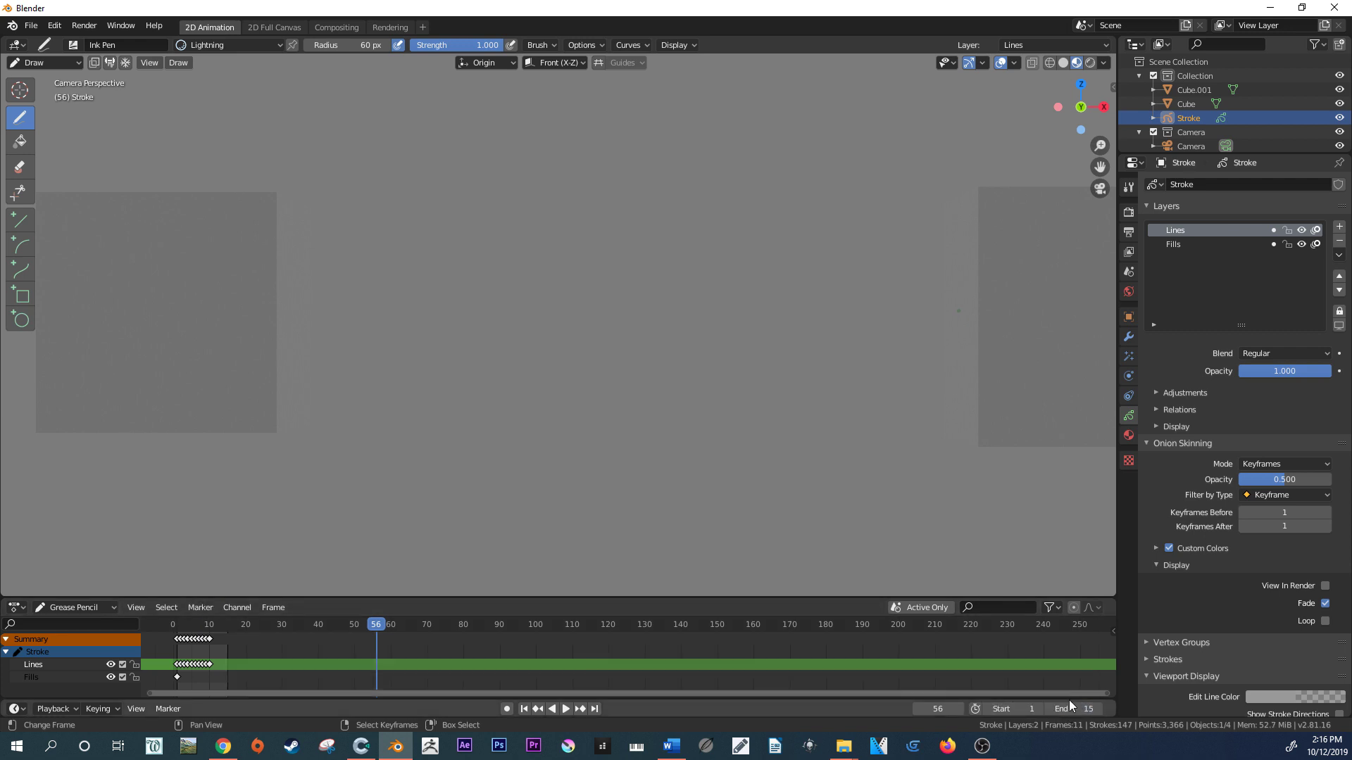
{"action": "key", "text": "space"}
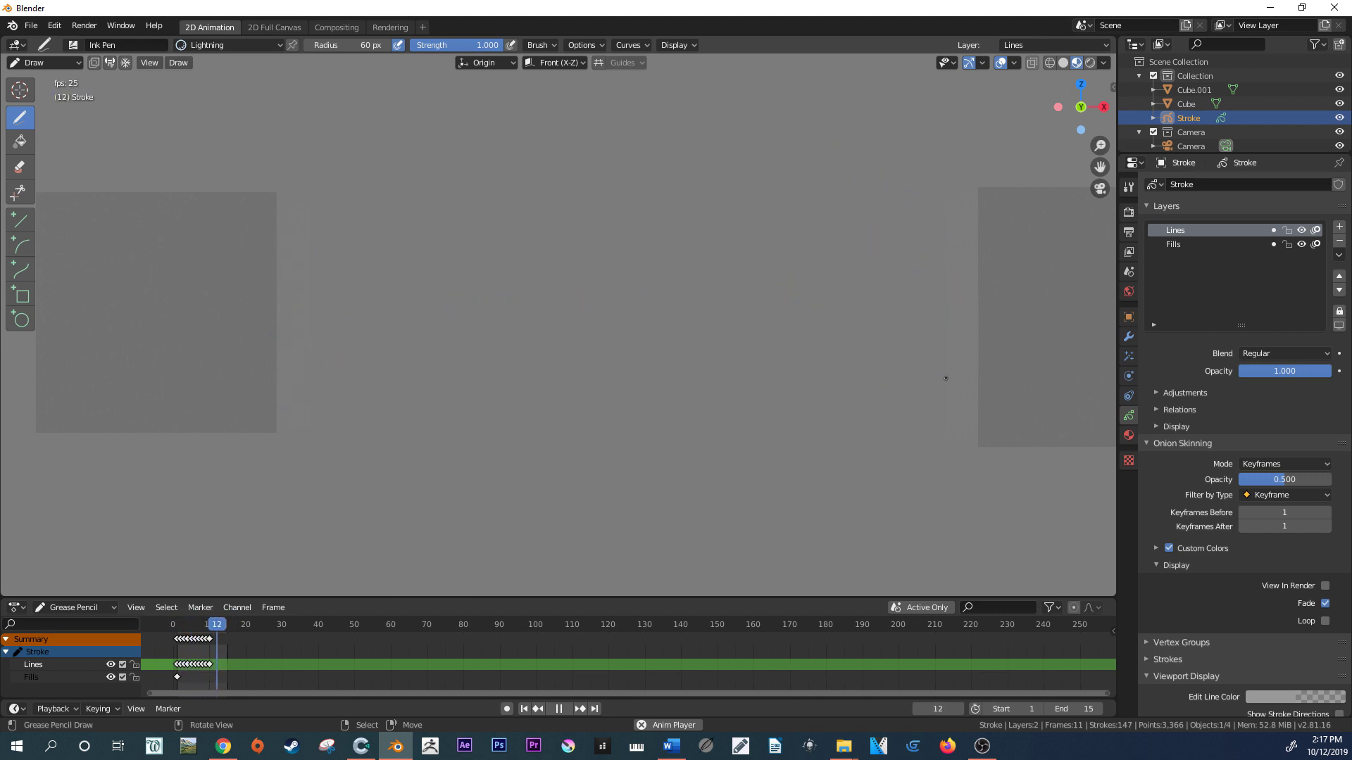
- On frames 3 and 4, draw wavy side branches splitting off above and below the main bolt, extending them farther on frame 4
{"action": "left_click", "coordinate": [181, 629]}
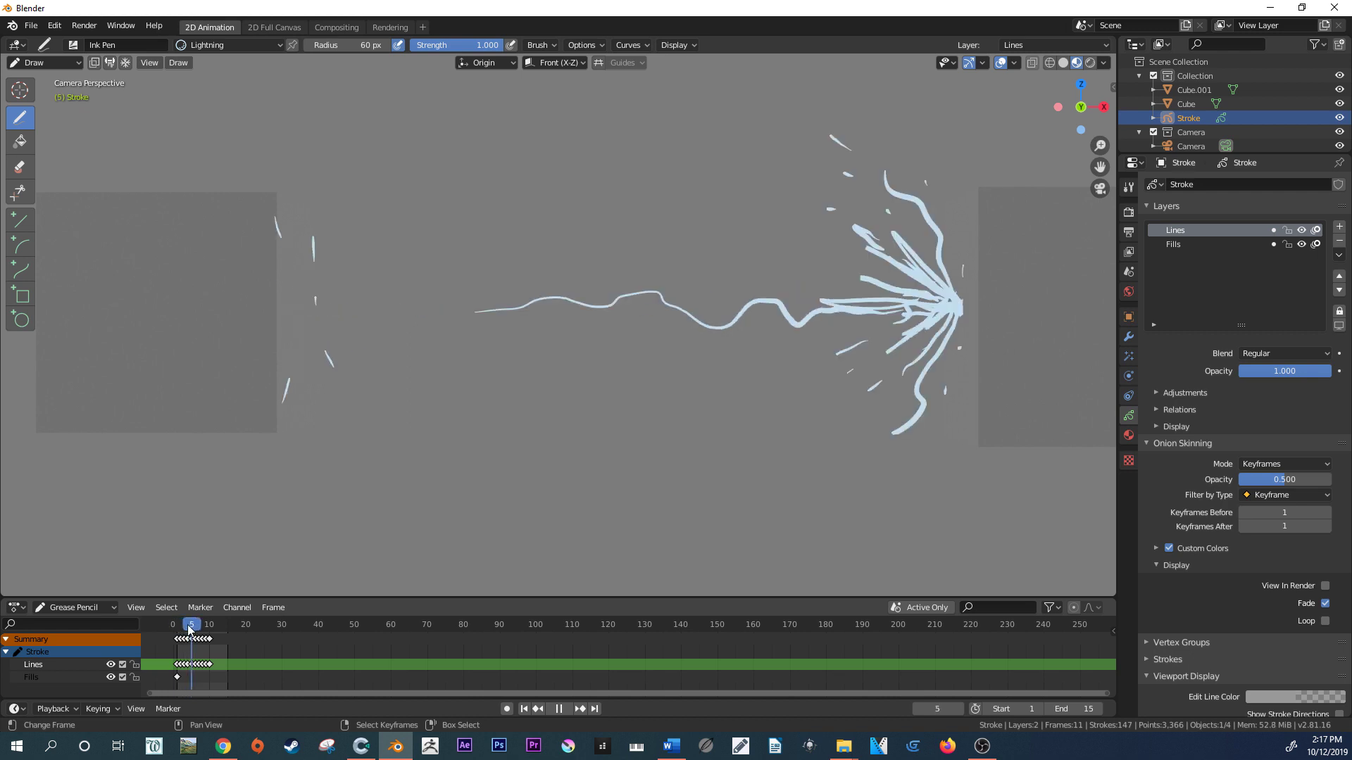
{"action": "mouse_move", "coordinate": [189, 625]}
{"action": "left_mouse_down"}
{"action": "mouse_move", "coordinate": [175, 626]}
{"action": "mouse_move", "coordinate": [186, 626]}
{"action": "left_mouse_up"}
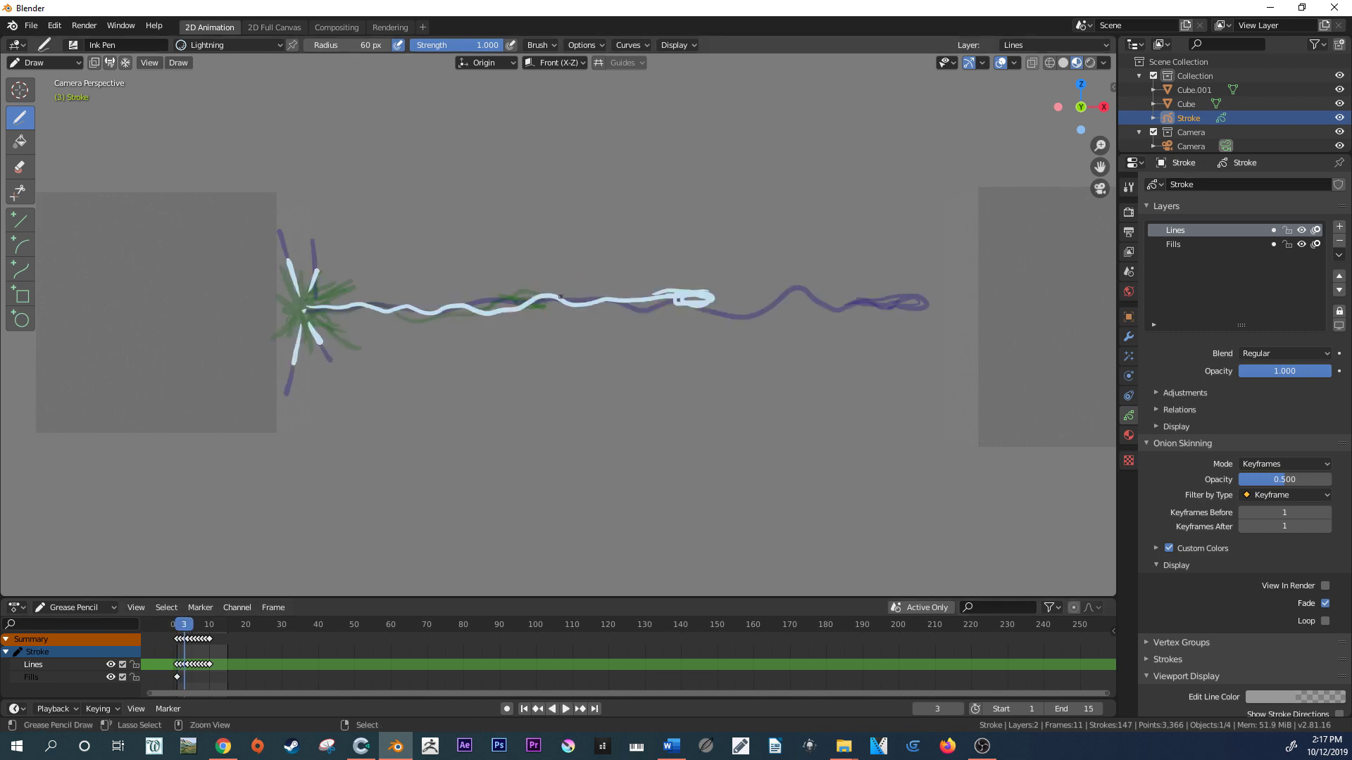
{"action": "key", "text": "Right"}
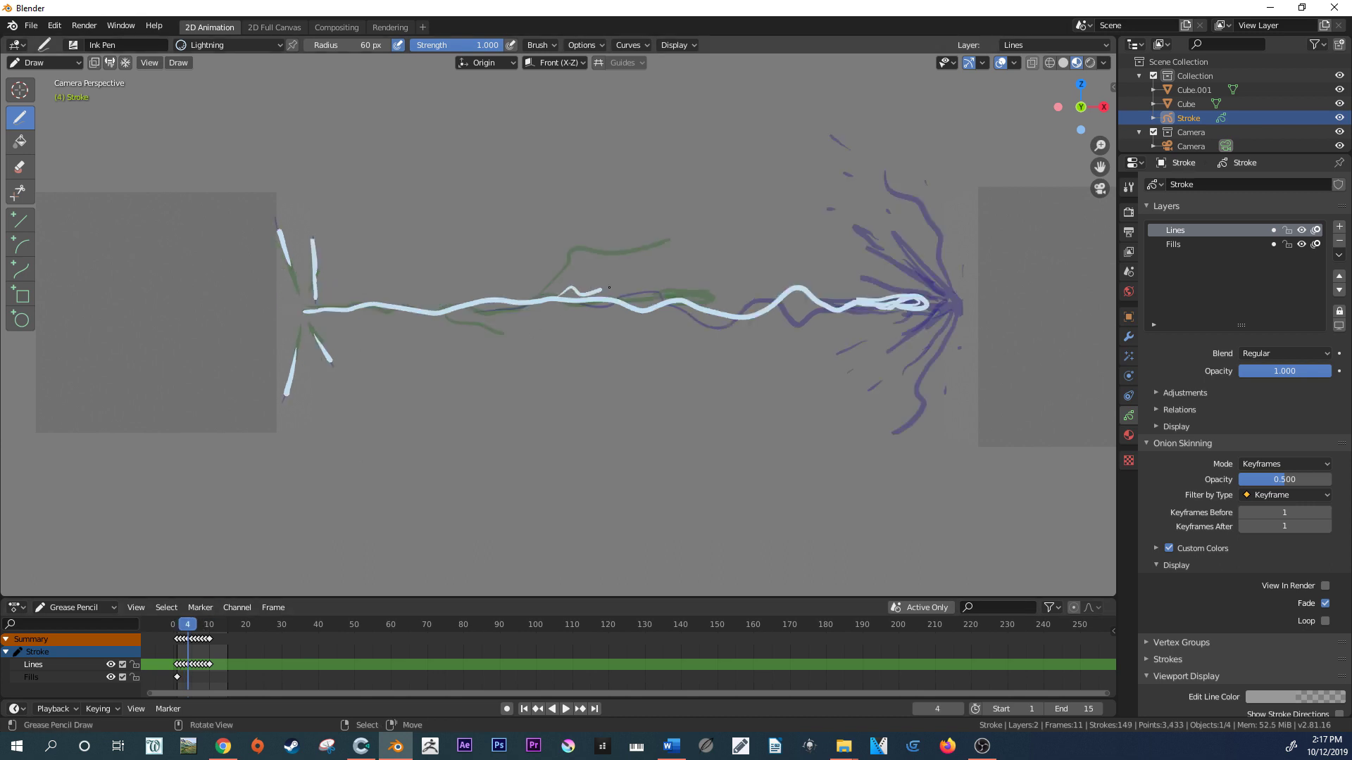
{"action": "left_click_drag", "start_coordinate": [540, 297], "coordinate": [784, 220]}
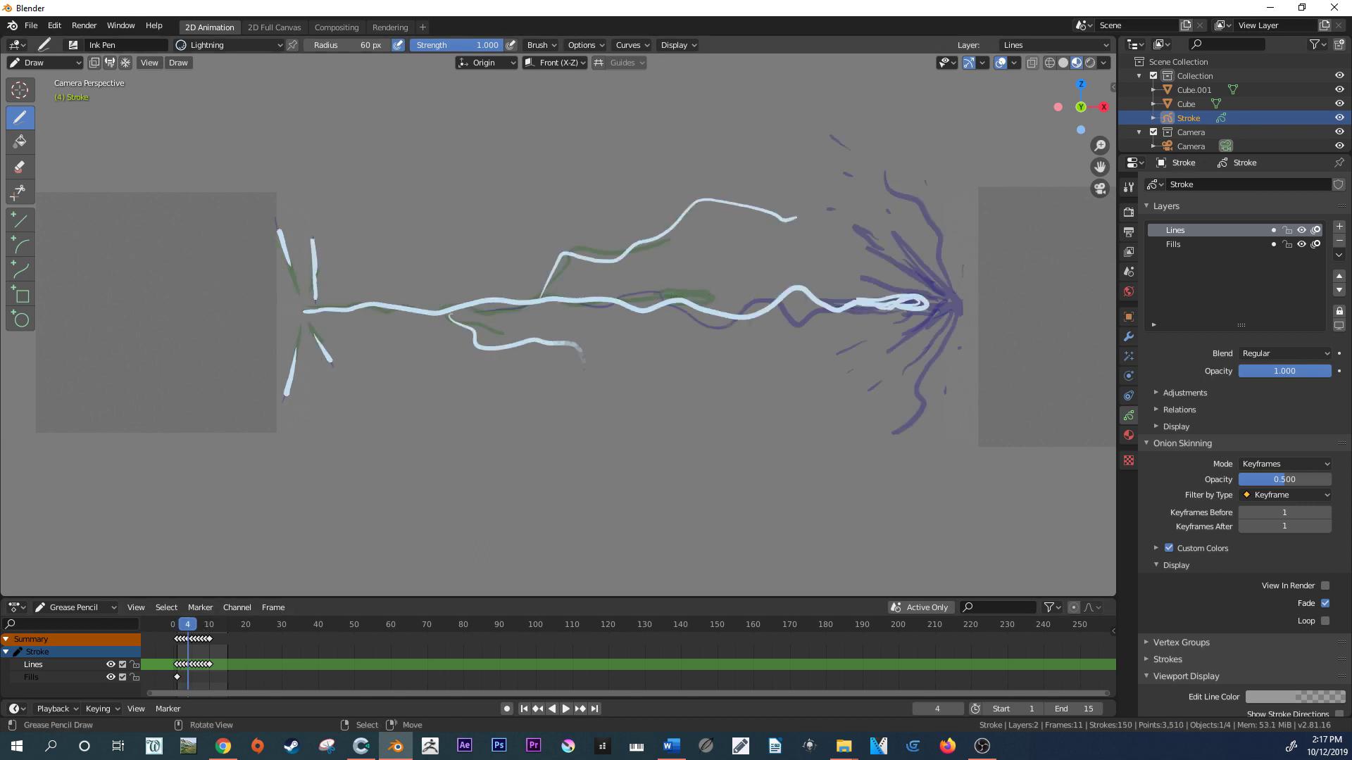
- On frame 5, draw a thinner upper side branch and a detached, forked lower branch tracing those of frame 4
{"action": "key", "text": "Right"}
{"action": "mouse_move", "coordinate": [497, 289]}
{"action": "left_mouse_down"}
{"action": "mouse_move", "coordinate": [571, 266]}
{"action": "mouse_move", "coordinate": [562, 256]}
{"action": "mouse_move", "coordinate": [816, 156]}
{"action": "left_mouse_up"}
{"action": "key", "text": "ctrl+z"}
{"action": "key", "text": "ctrl+z"}
{"action": "left_click_drag", "start_coordinate": [536, 298], "coordinate": [763, 218]}
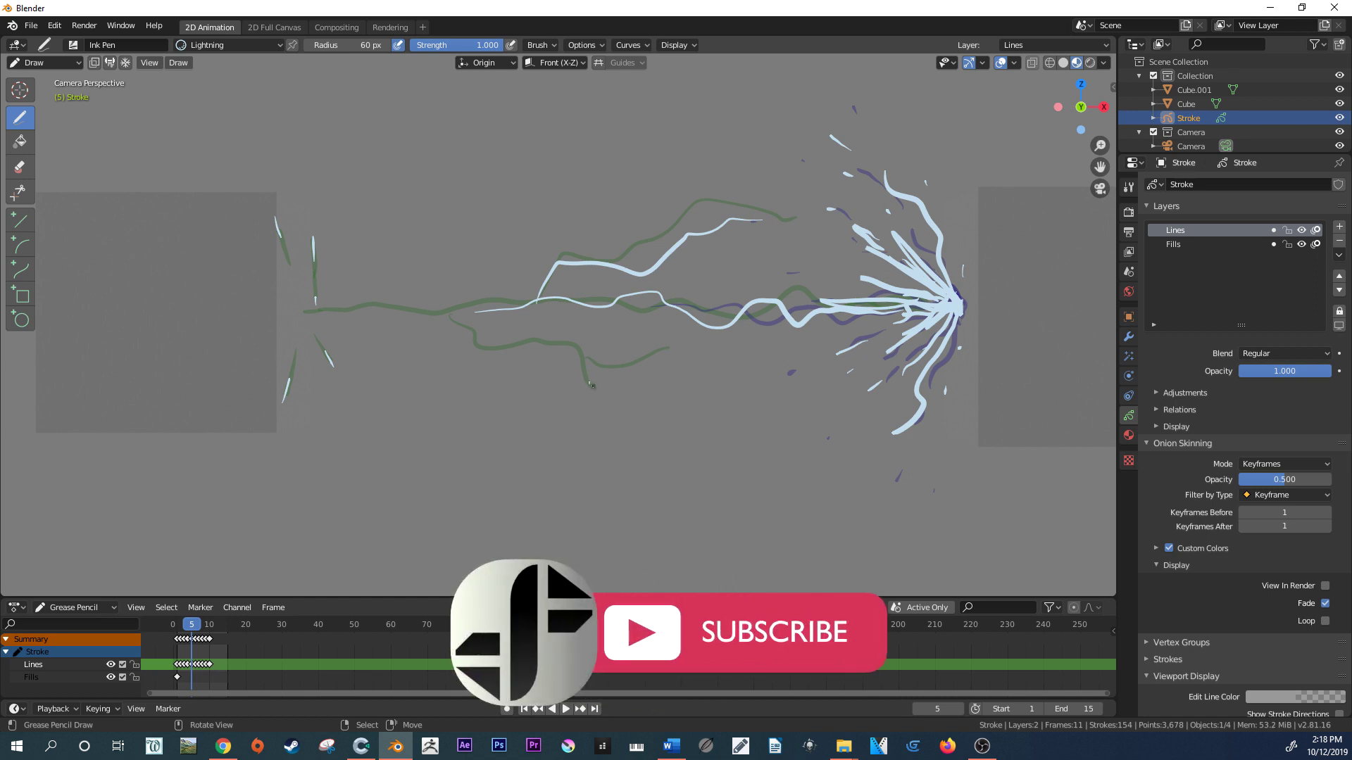
{"action": "mouse_move", "coordinate": [594, 387]}
{"action": "left_mouse_down"}
{"action": "mouse_move", "coordinate": [576, 352]}
{"action": "mouse_move", "coordinate": [477, 344]}
{"action": "left_mouse_up"}
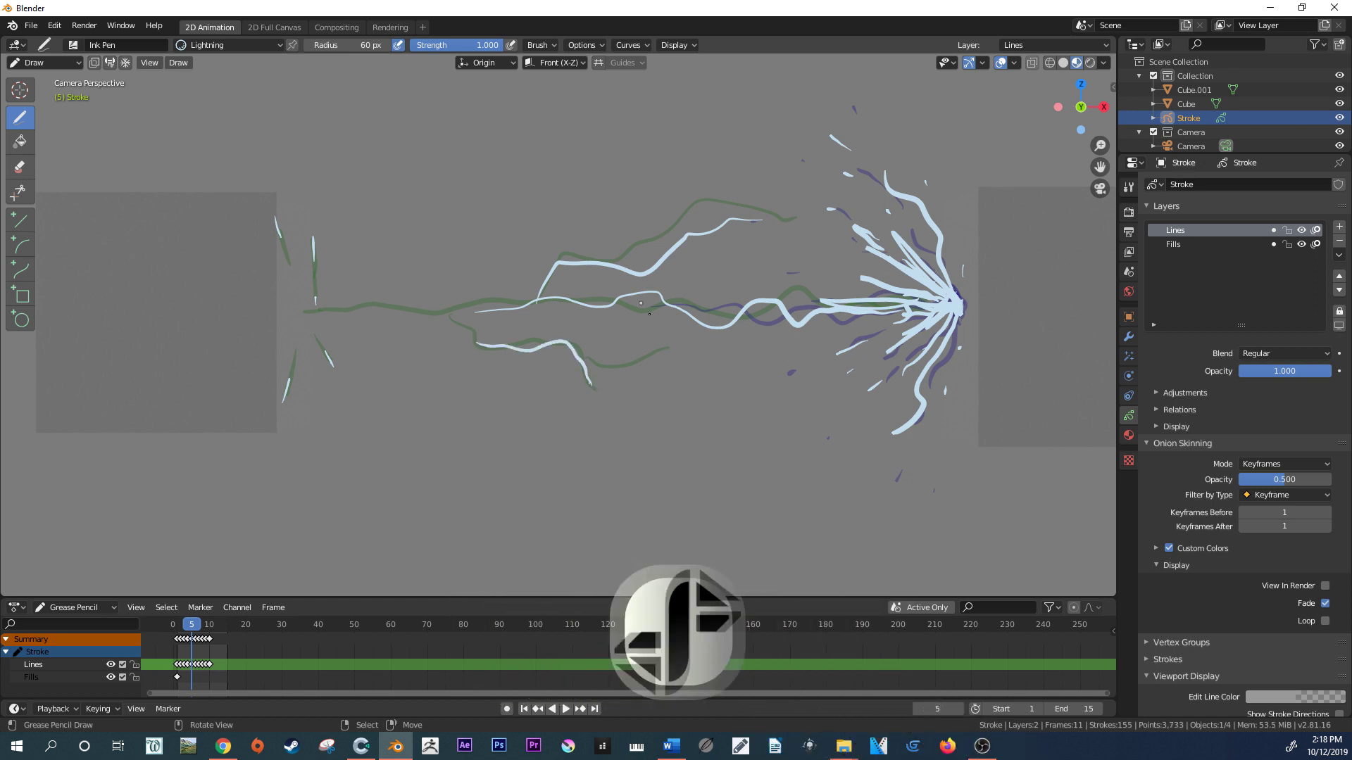
{"action": "left_click_drag", "start_coordinate": [649, 355], "coordinate": [622, 366]}
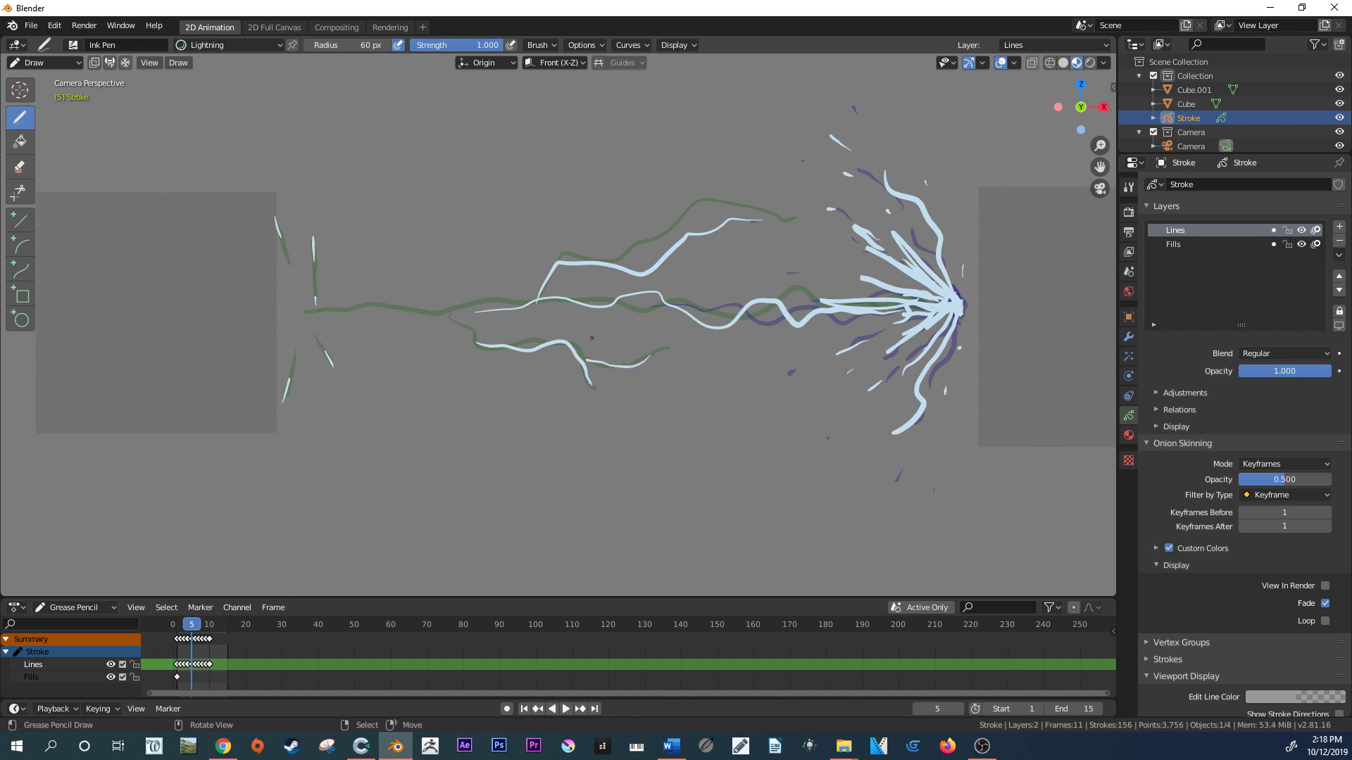
- On frame 6, draw short, thin remnants of the upper and lower side branches
{"action": "key", "text": "space"}
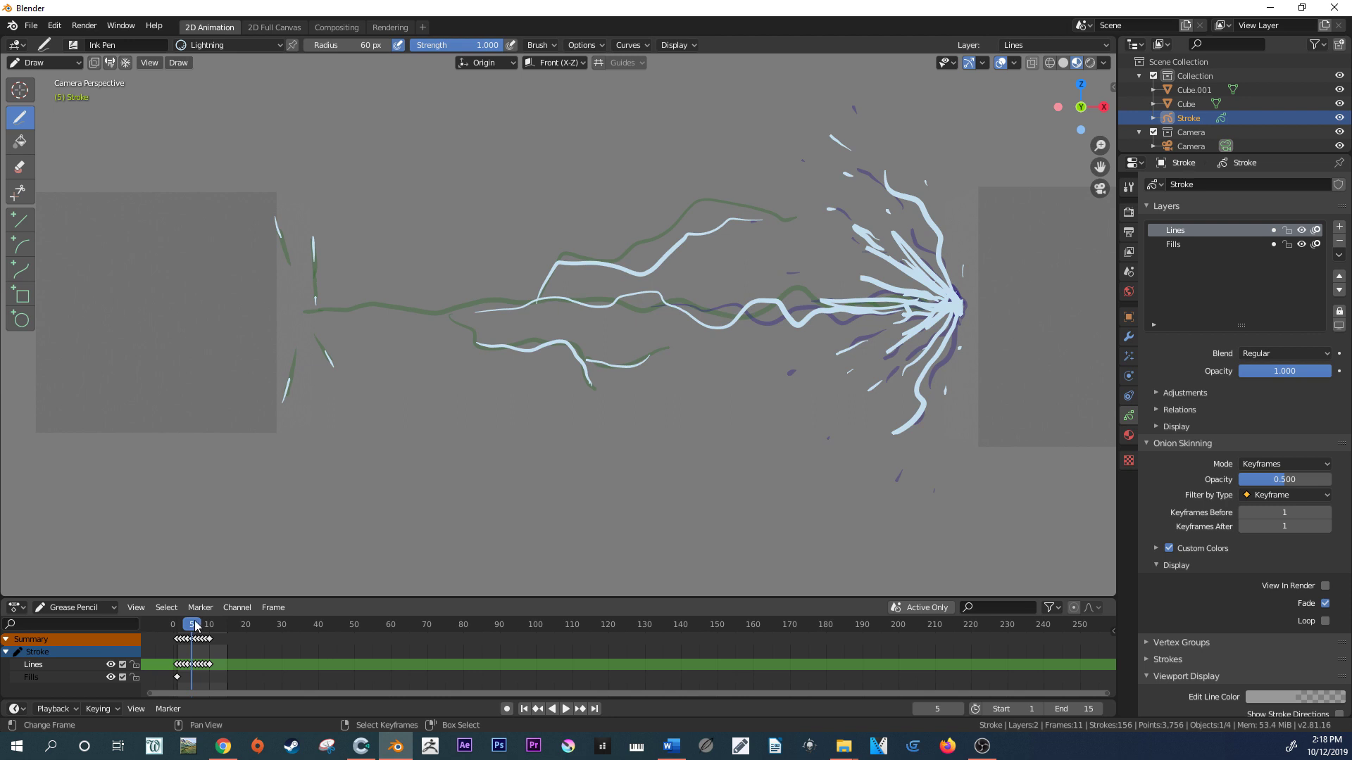
{"action": "key", "text": "space"}
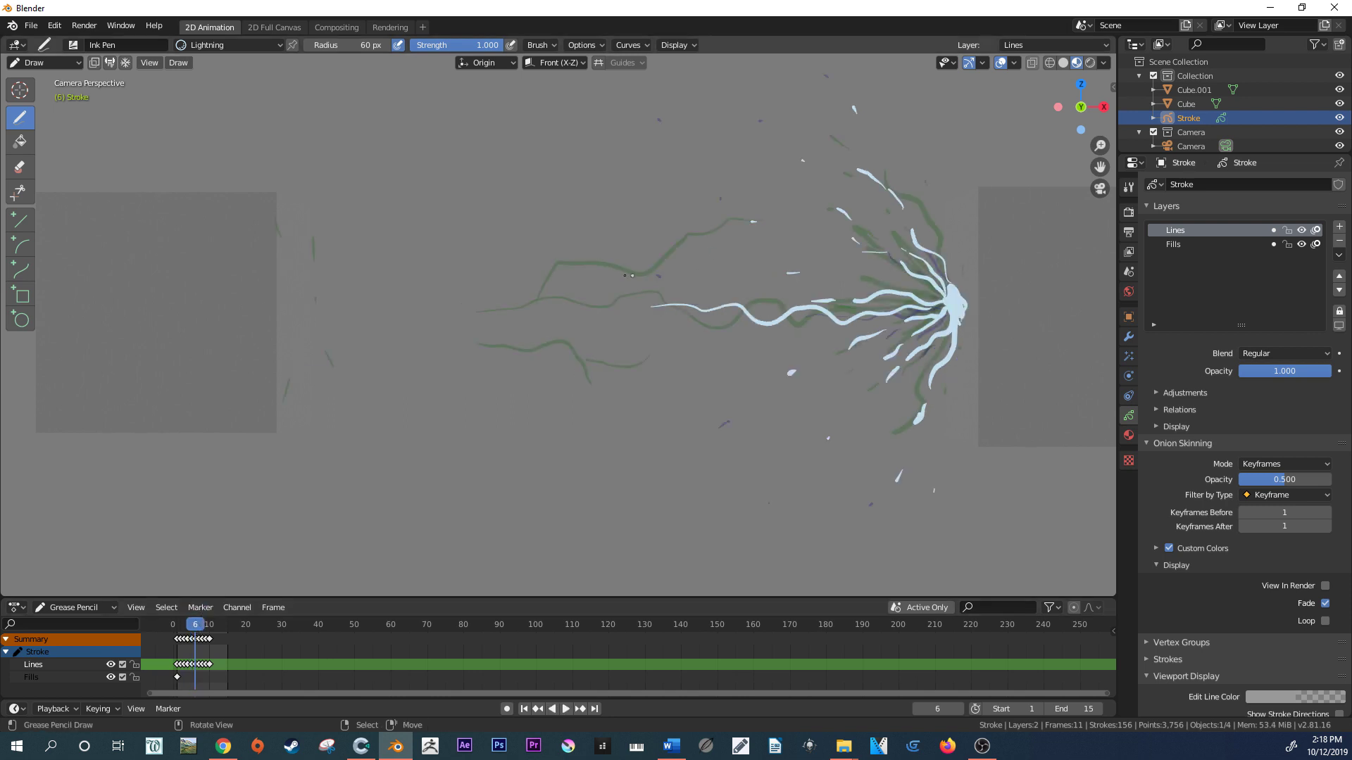
{"action": "left_click_drag", "start_coordinate": [684, 239], "coordinate": [632, 261]}
{"action": "left_click_drag", "start_coordinate": [612, 365], "coordinate": [572, 347]}
- On frame 7, draw smaller remnants of the upper and lower side branches and play back the animation
{"action": "key", "text": "space"}
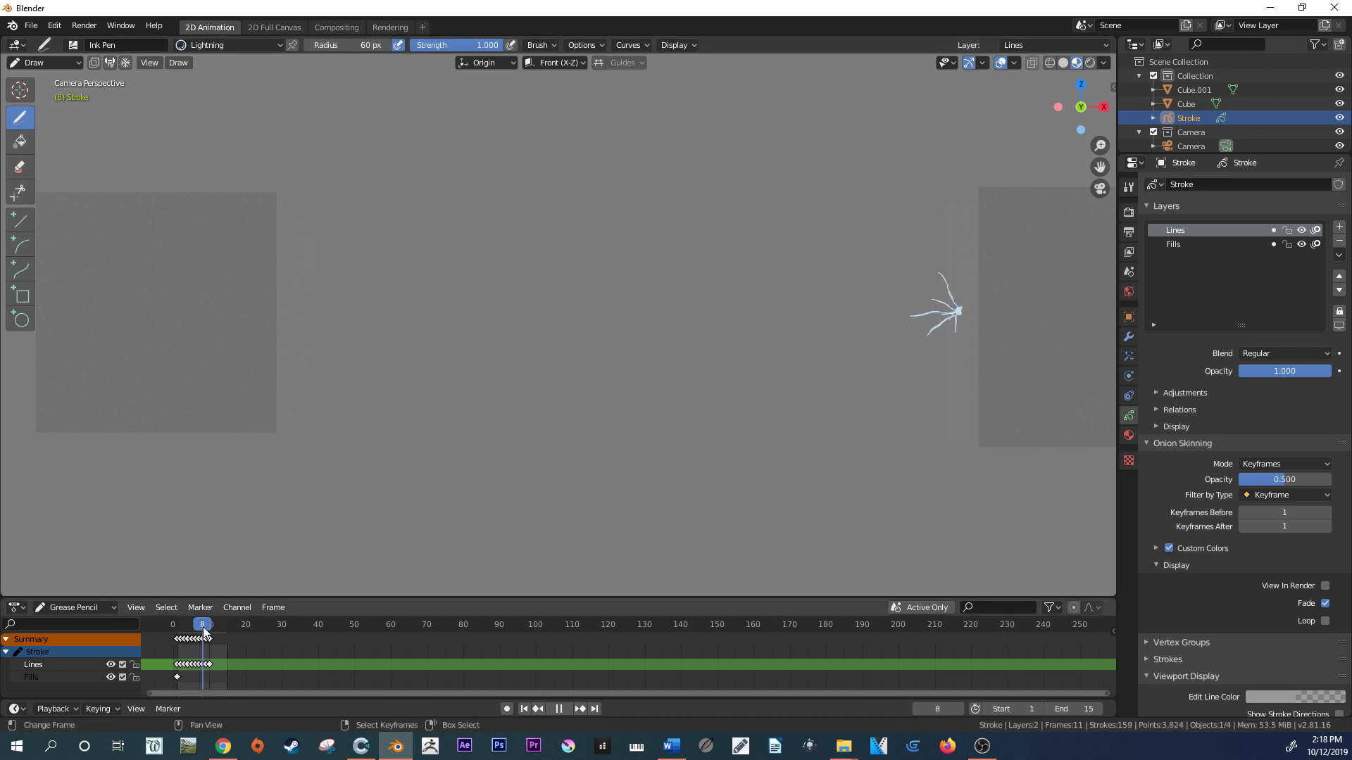
{"action": "key", "text": "space"}
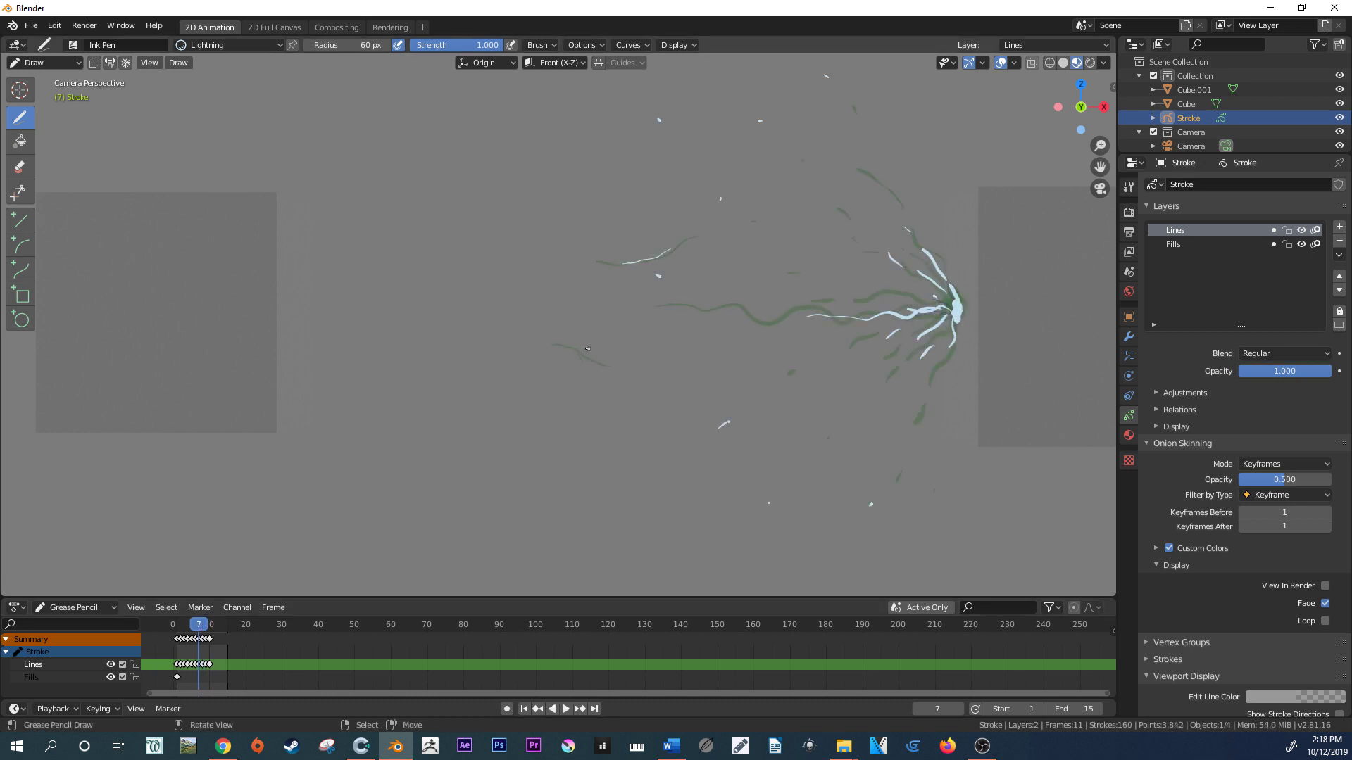
{"action": "left_click", "coordinate": [202, 628]}
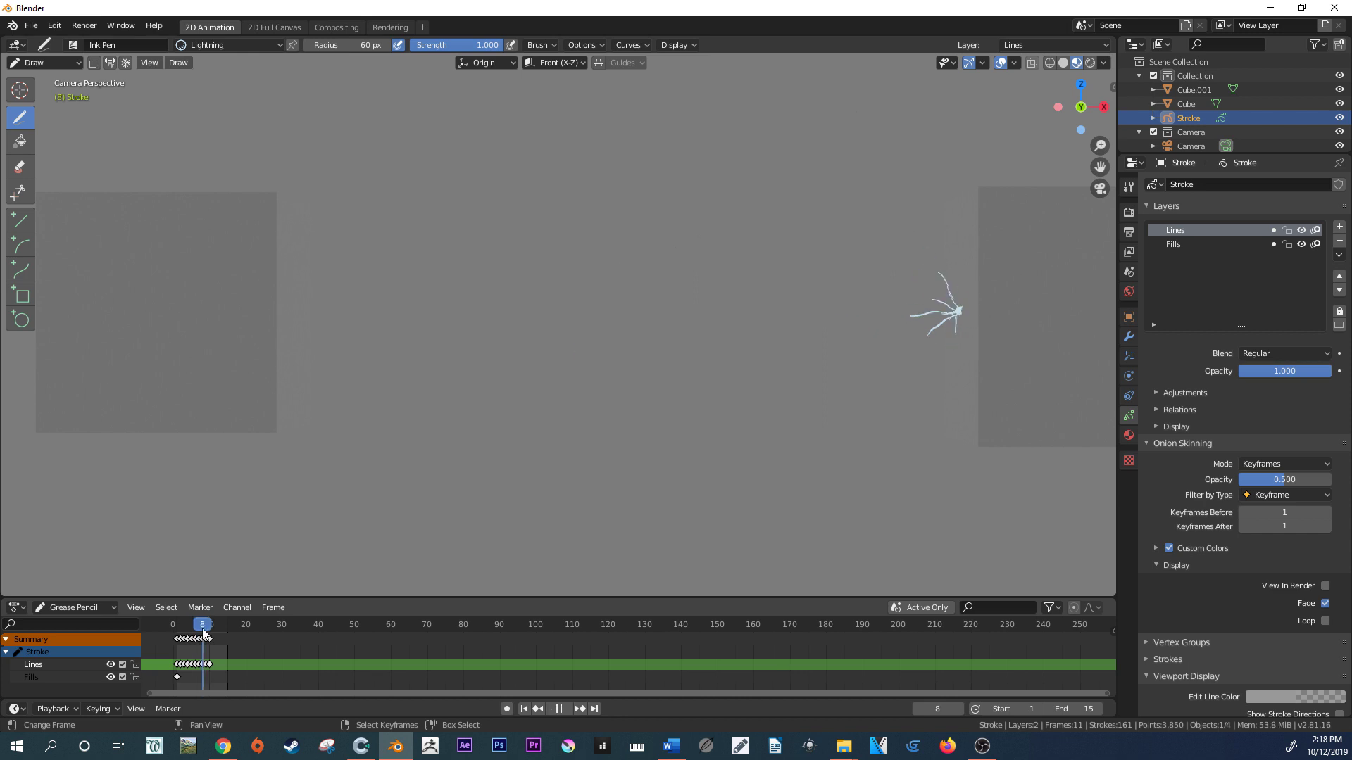
{"action": "key", "text": "space"}
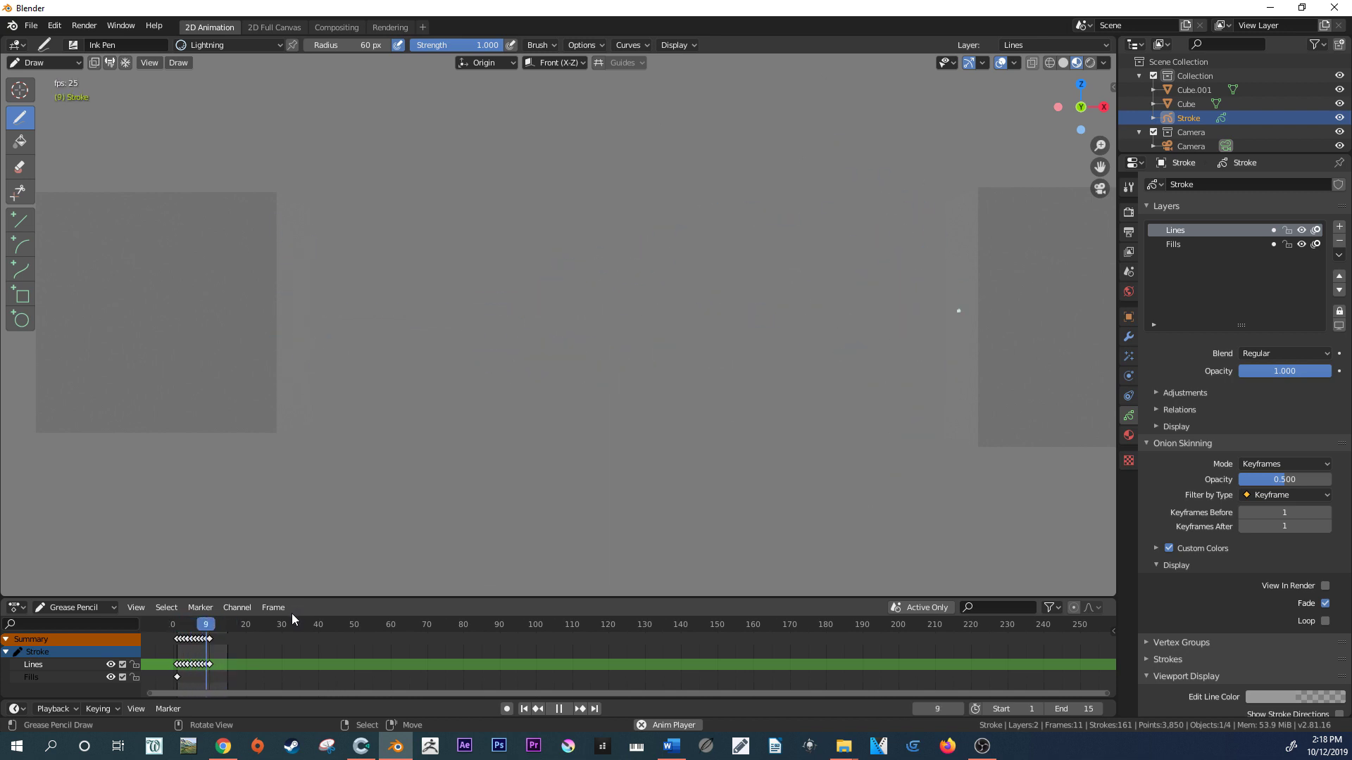
- Turn on viewport display of the lightning stroke's Glow effect and play the animation
{"action": "key", "text": "space"}
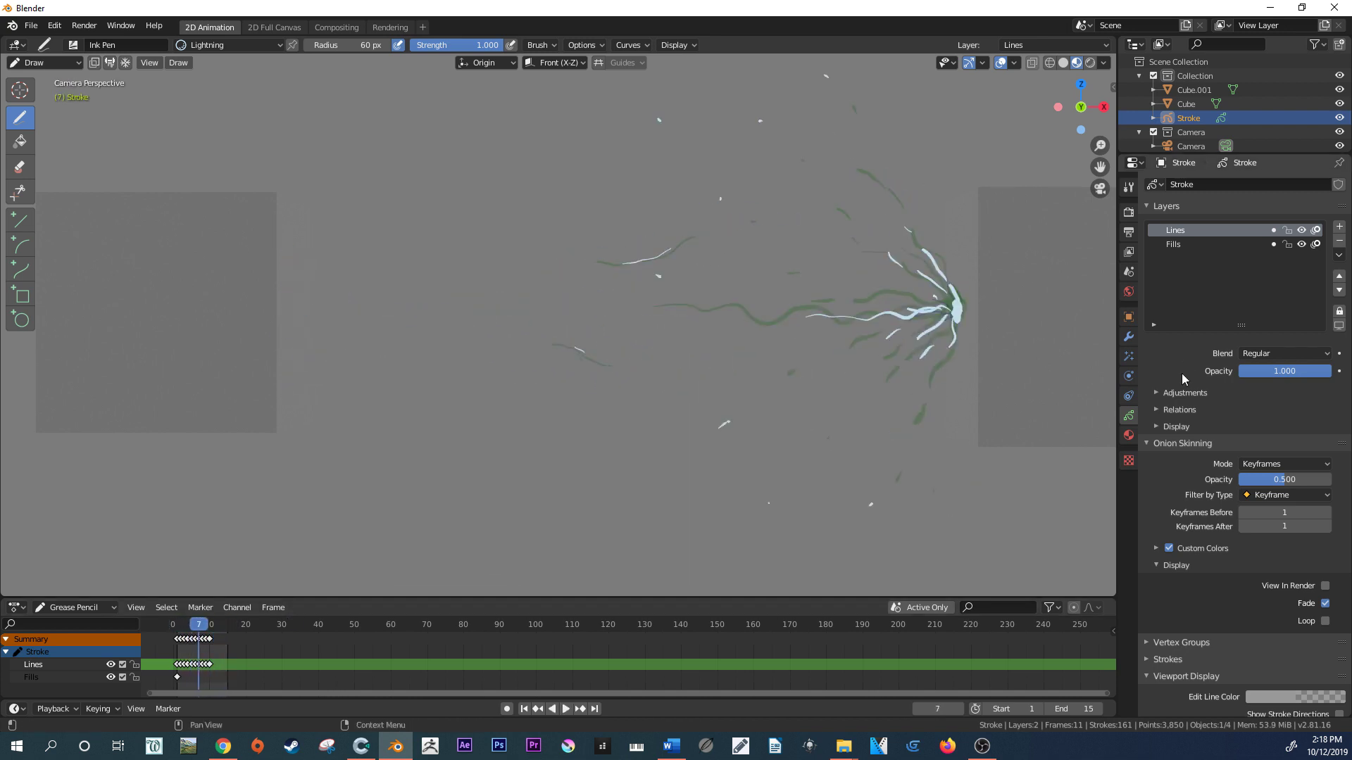
{"action": "left_click", "coordinate": [1129, 357]}
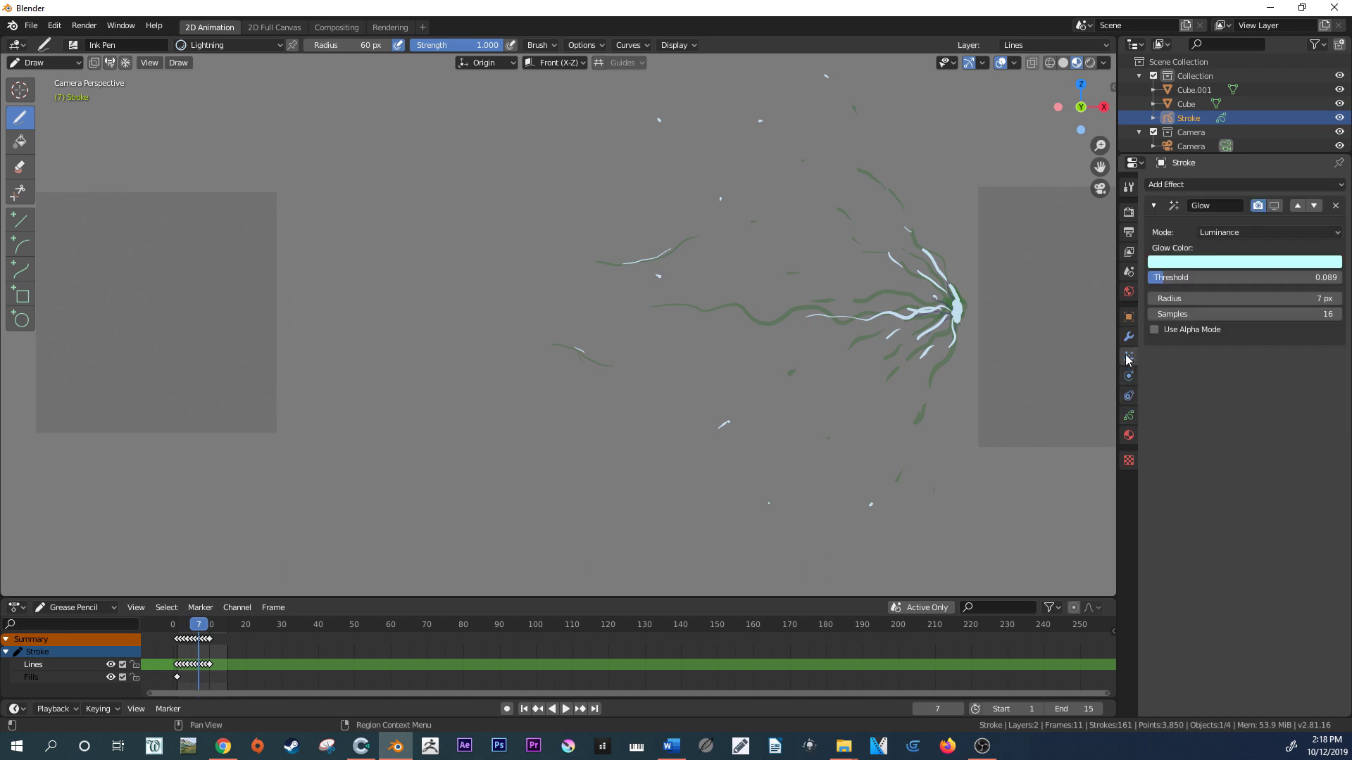
{"action": "left_click", "coordinate": [1273, 205]}
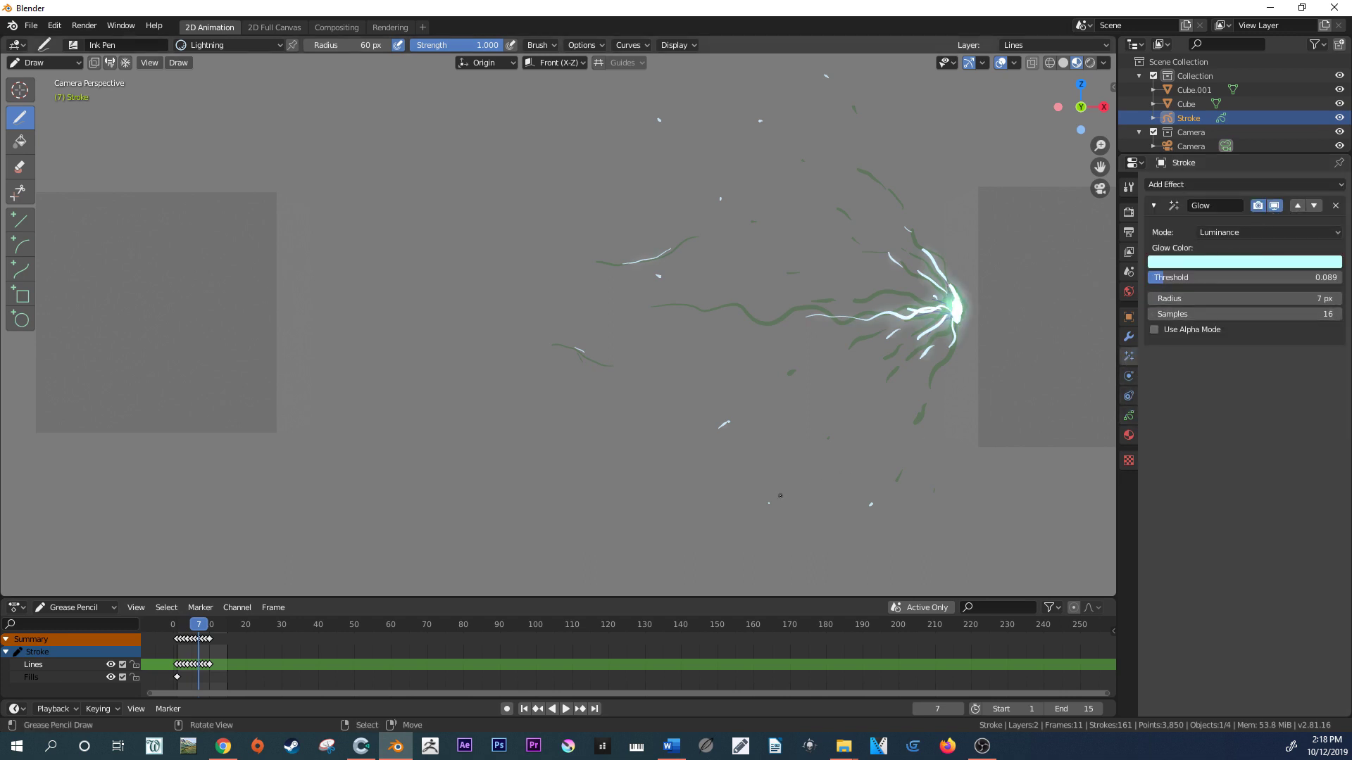
{"action": "key", "text": "space"}
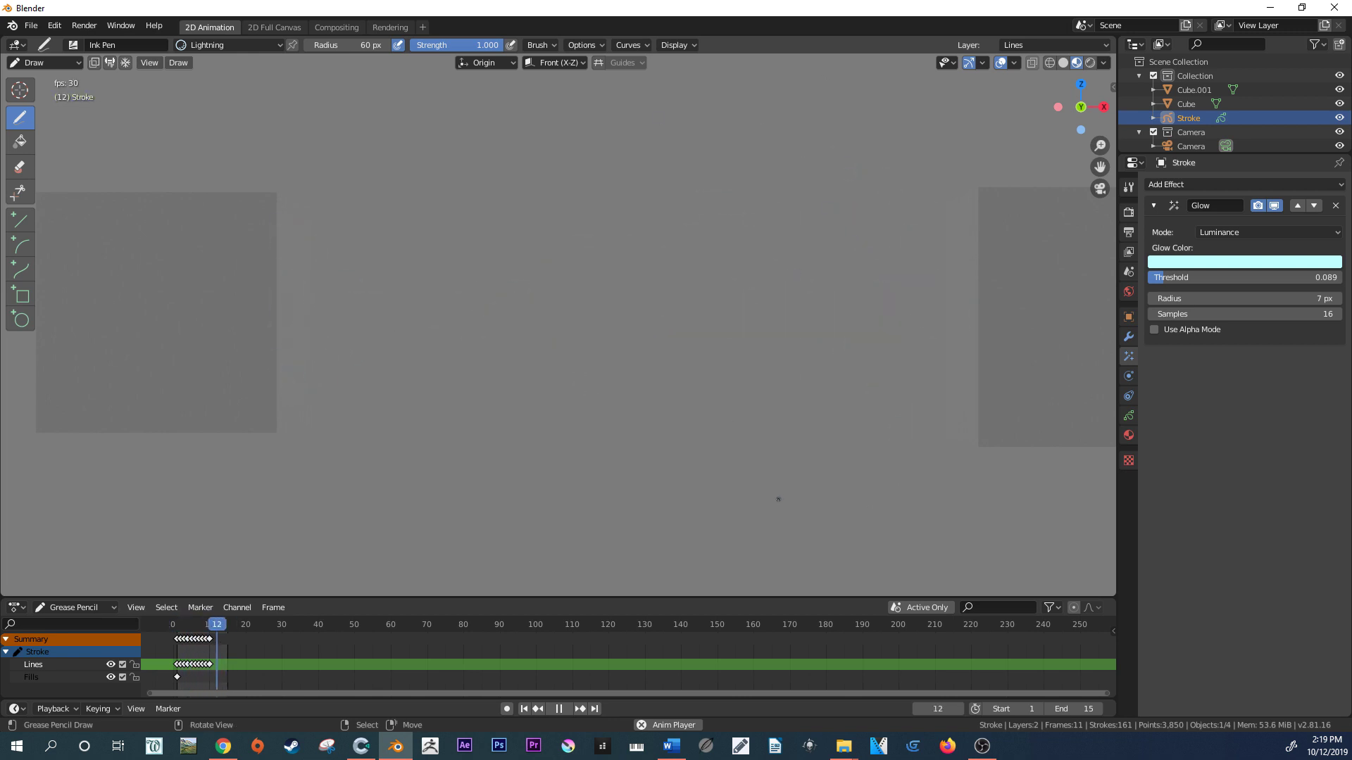
{"action": "key", "text": "space"}
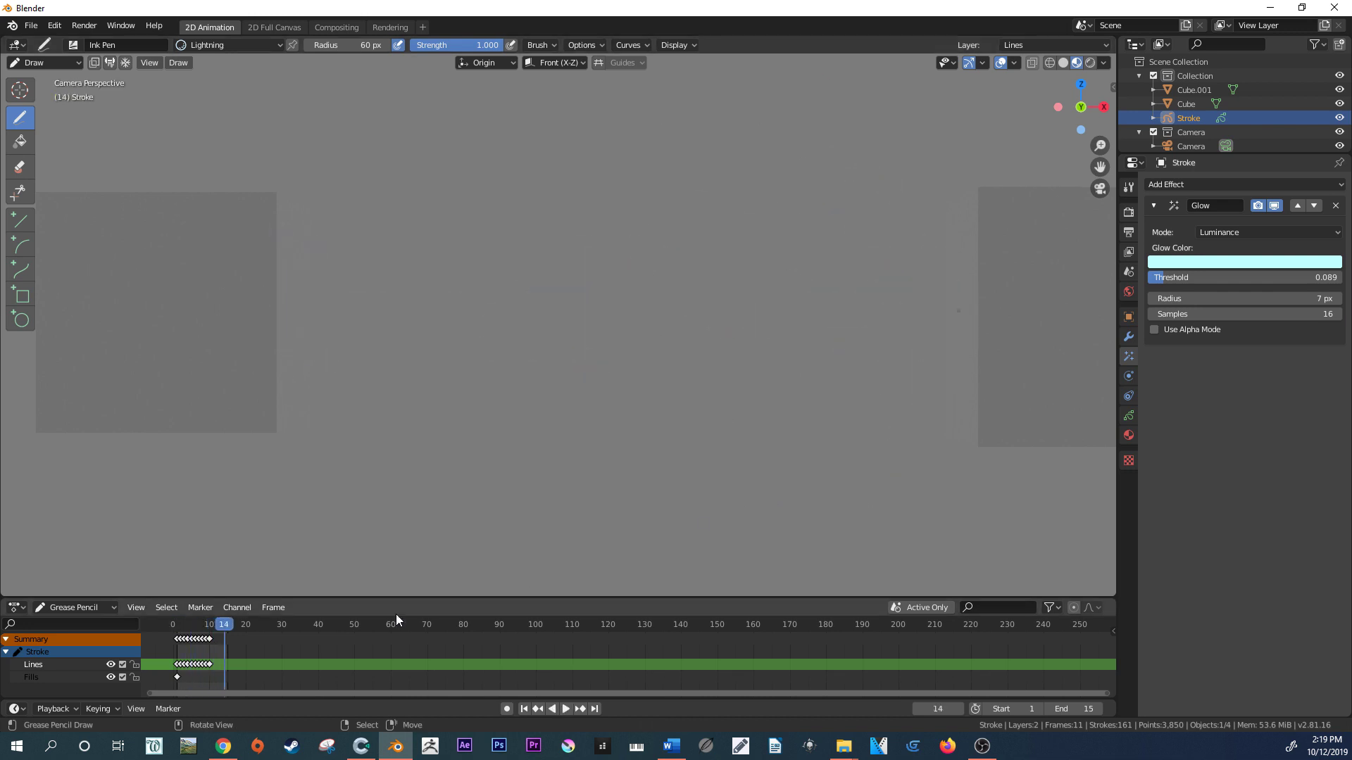
- Scrub through the early frames around frame 5 and replay the glowing lightning animation to examine its timing
{"action": "left_click", "coordinate": [202, 625]}
{"action": "mouse_move", "coordinate": [193, 630]}
{"action": "left_mouse_down"}
{"action": "mouse_move", "coordinate": [176, 630]}
{"action": "mouse_move", "coordinate": [207, 625]}
{"action": "mouse_move", "coordinate": [176, 628]}
{"action": "mouse_move", "coordinate": [204, 625]}
{"action": "mouse_move", "coordinate": [193, 624]}
{"action": "left_mouse_up"}
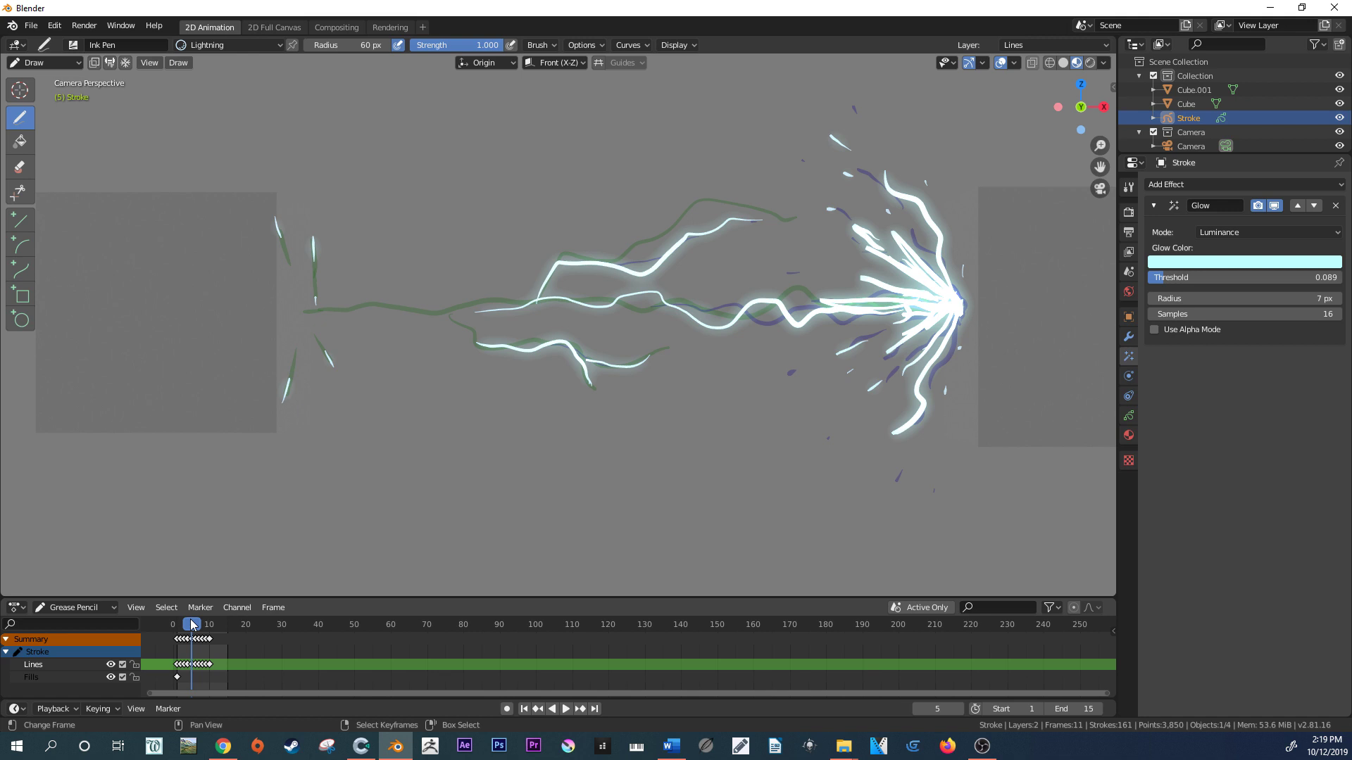
{"action": "key", "text": "space"}
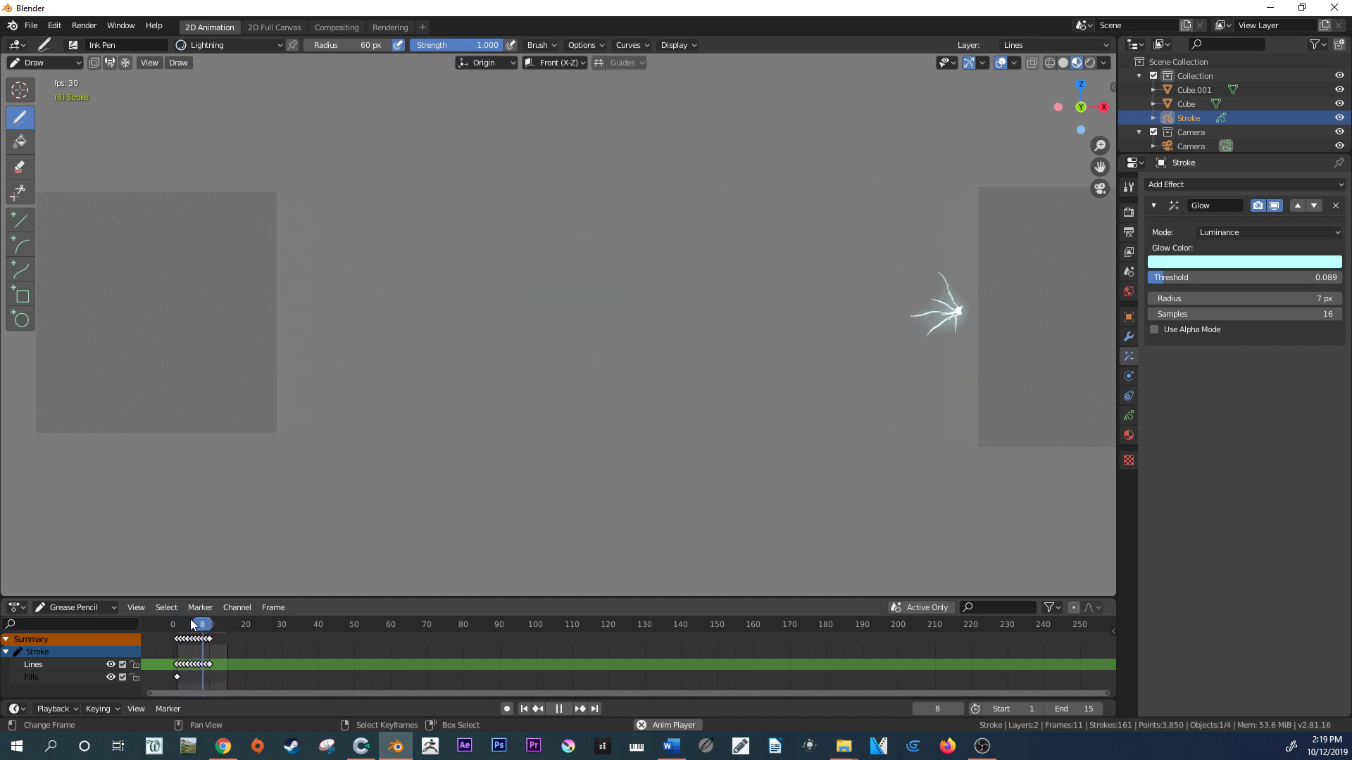
{"action": "key", "text": "space"}
{"action": "key", "text": "space"}
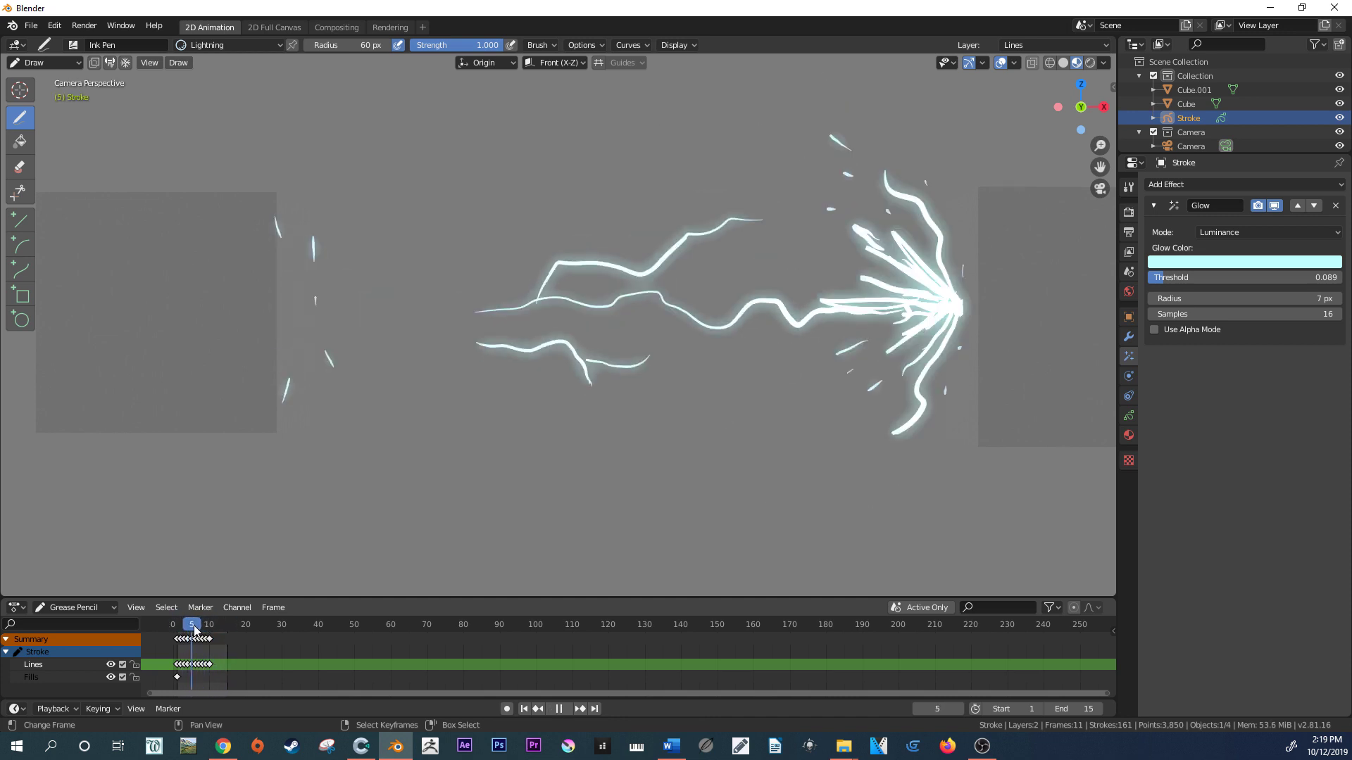
{"action": "left_click_drag", "start_coordinate": [201, 625], "coordinate": [188, 624]}
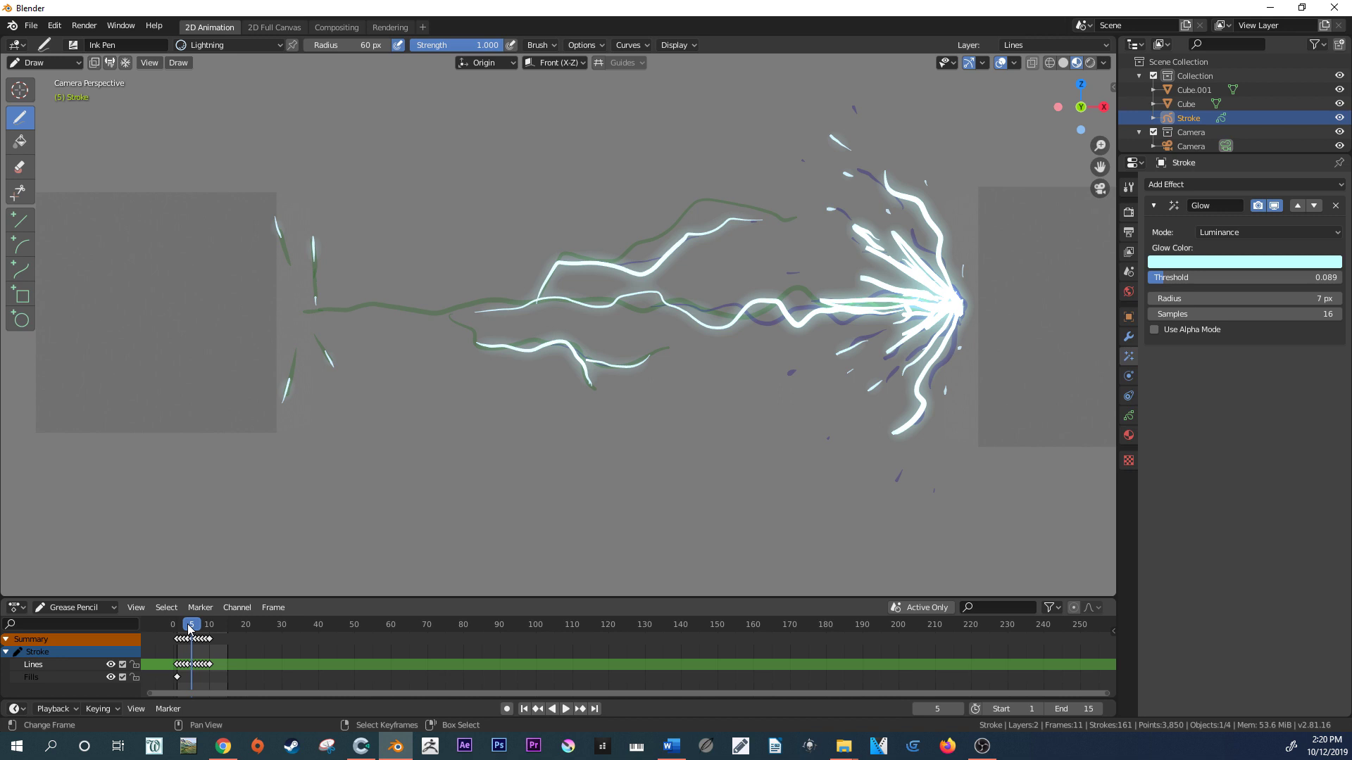
{"action": "key", "text": "space"}
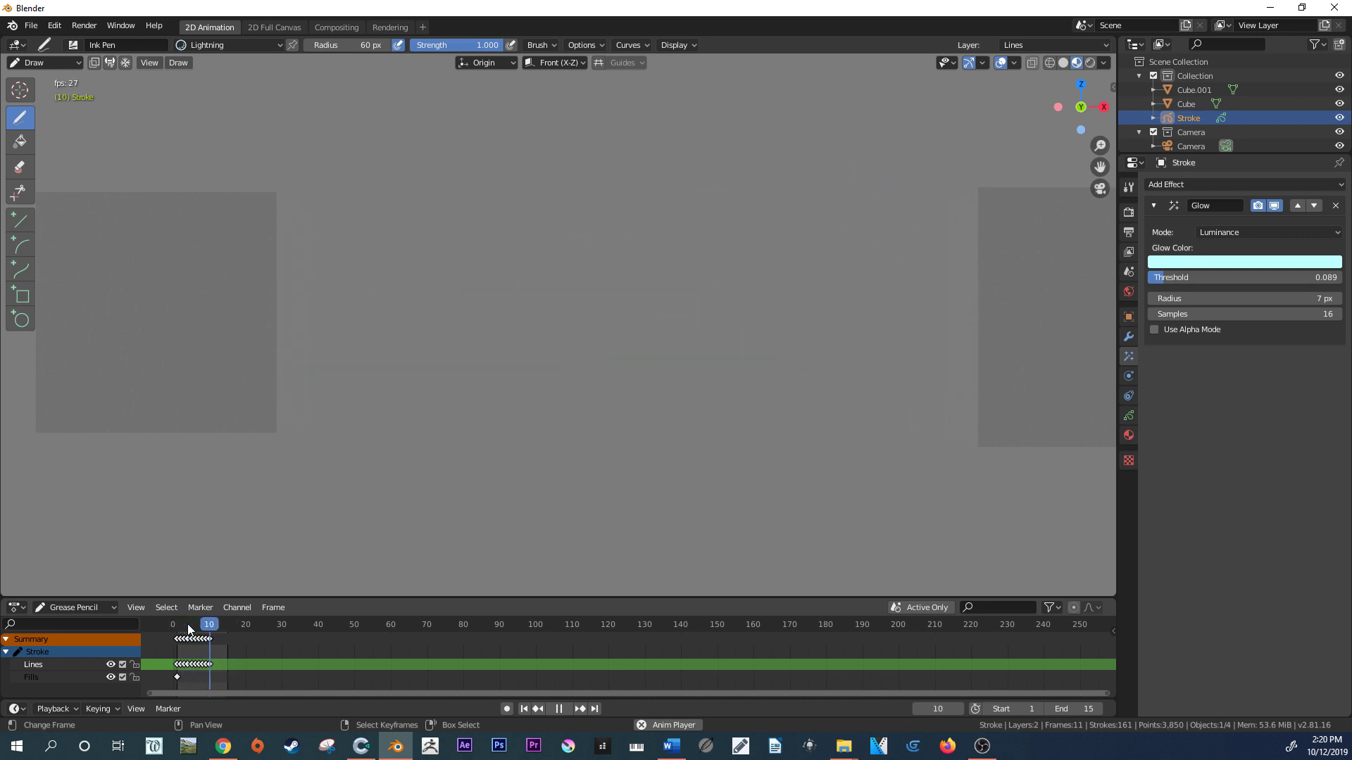
{"action": "key", "text": "Escape"}
{"action": "key", "text": "space"}
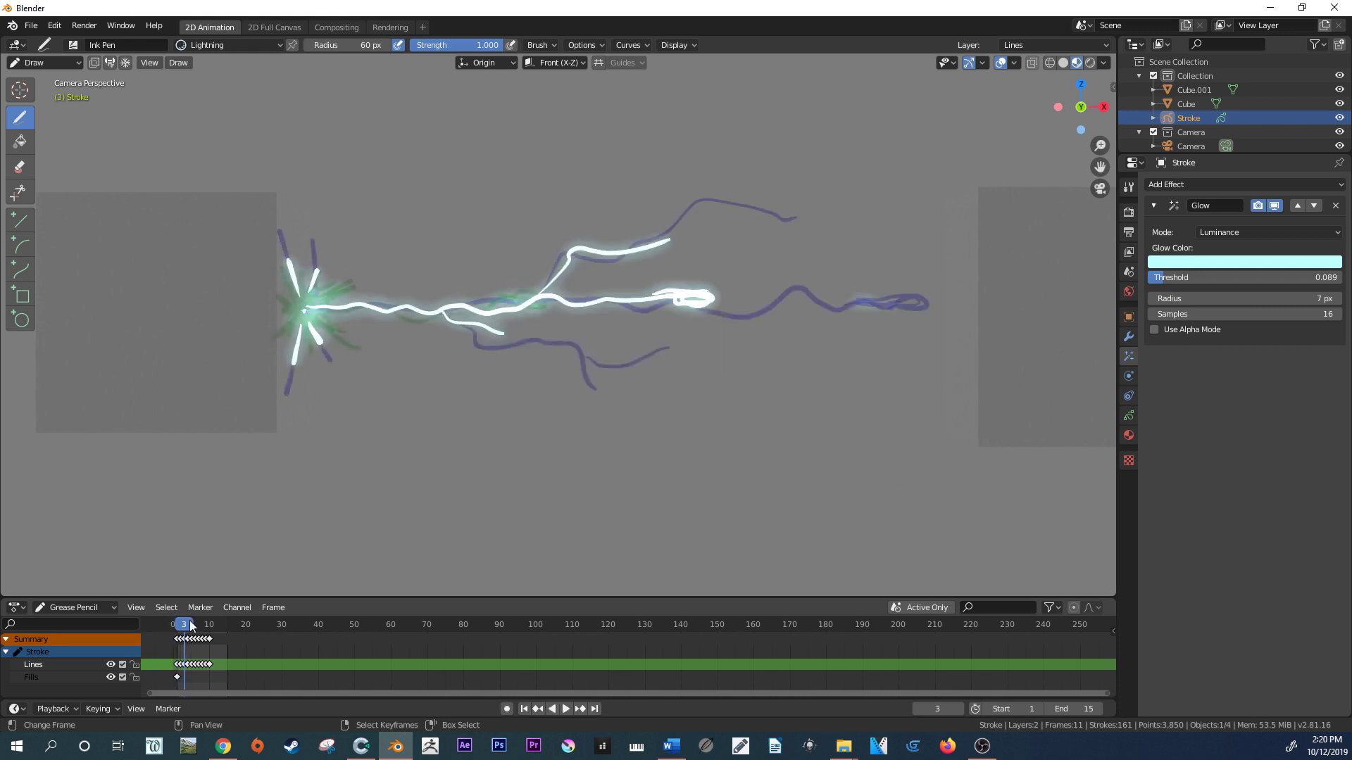
{"action": "key", "text": "space"}
- Switch the stroke to Object Mode and show the 3D Cursor in the viewport overlays
{"action": "left_click", "coordinate": [44, 62]}
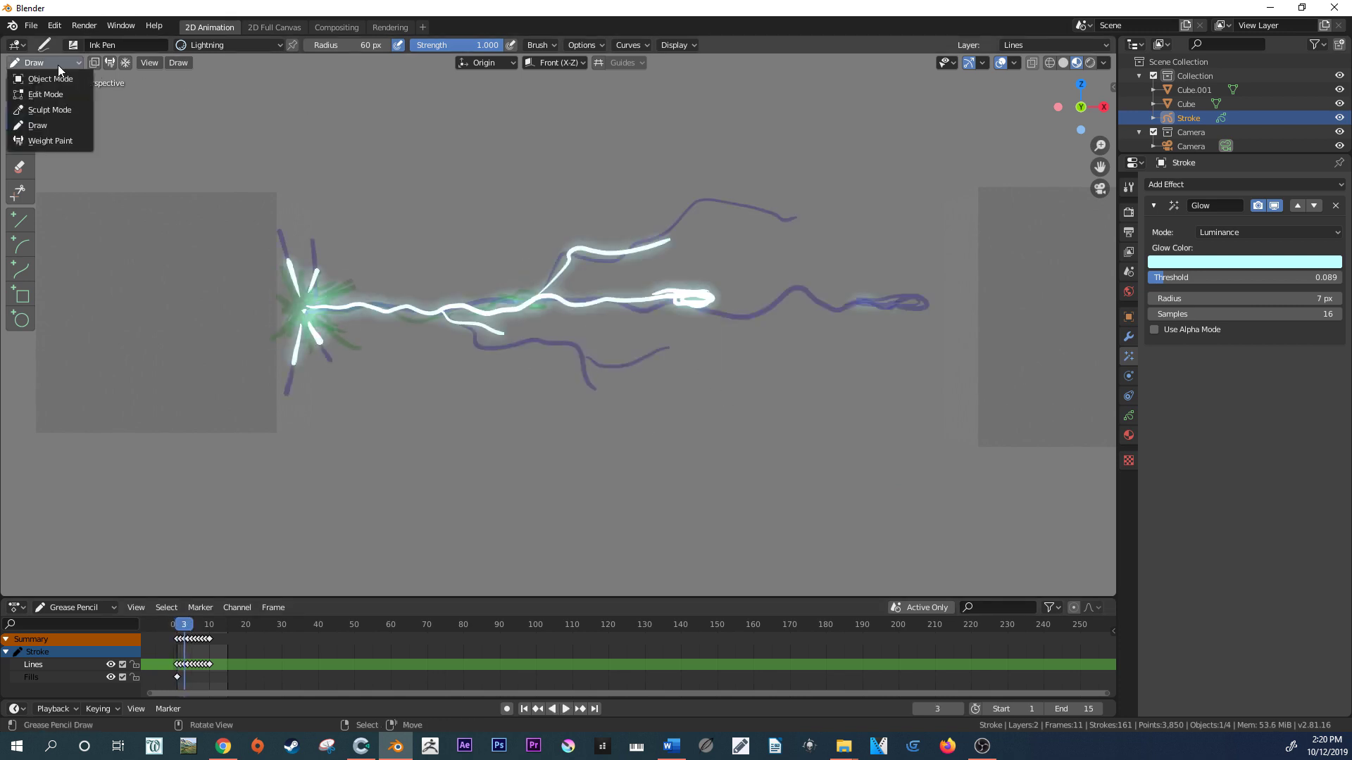
{"action": "left_click", "coordinate": [58, 74]}
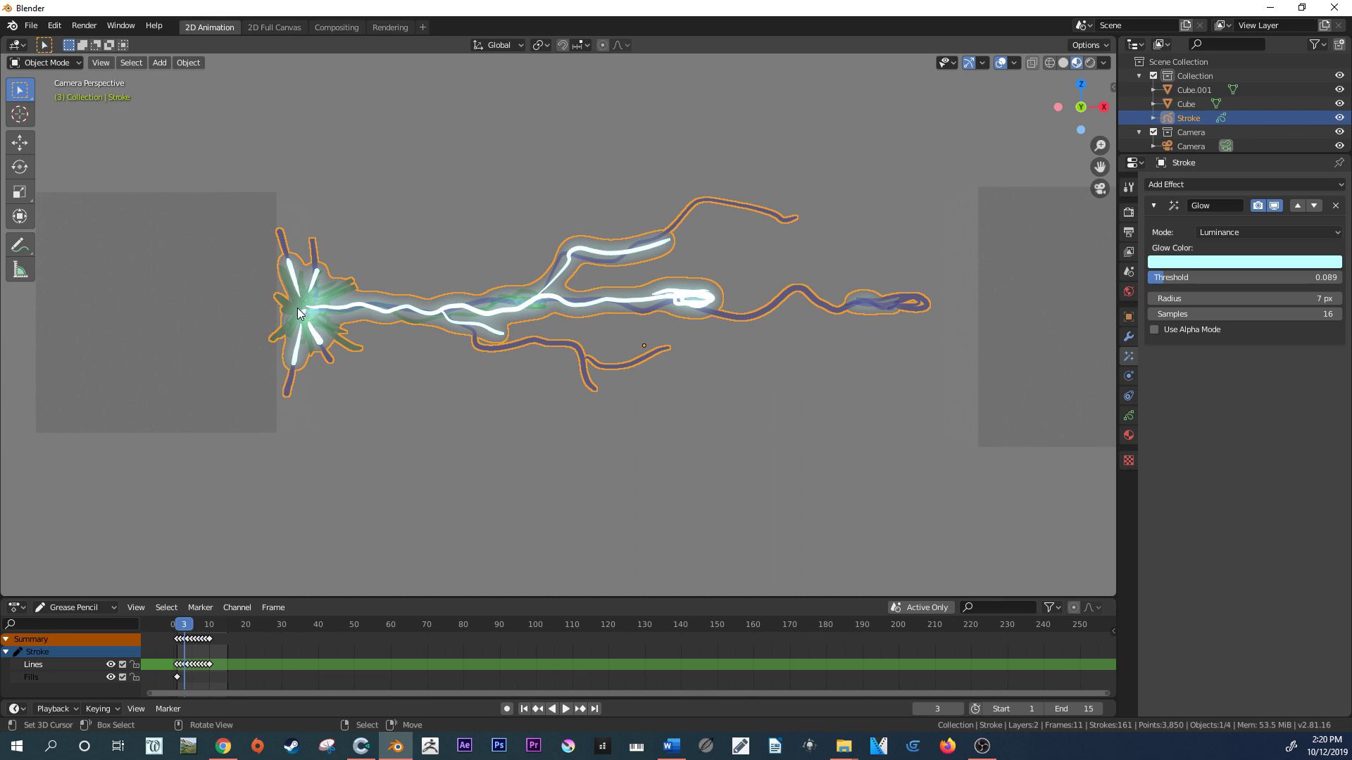
{"action": "left_click", "coordinate": [1013, 63]}
{"action": "left_click", "coordinate": [1013, 62]}
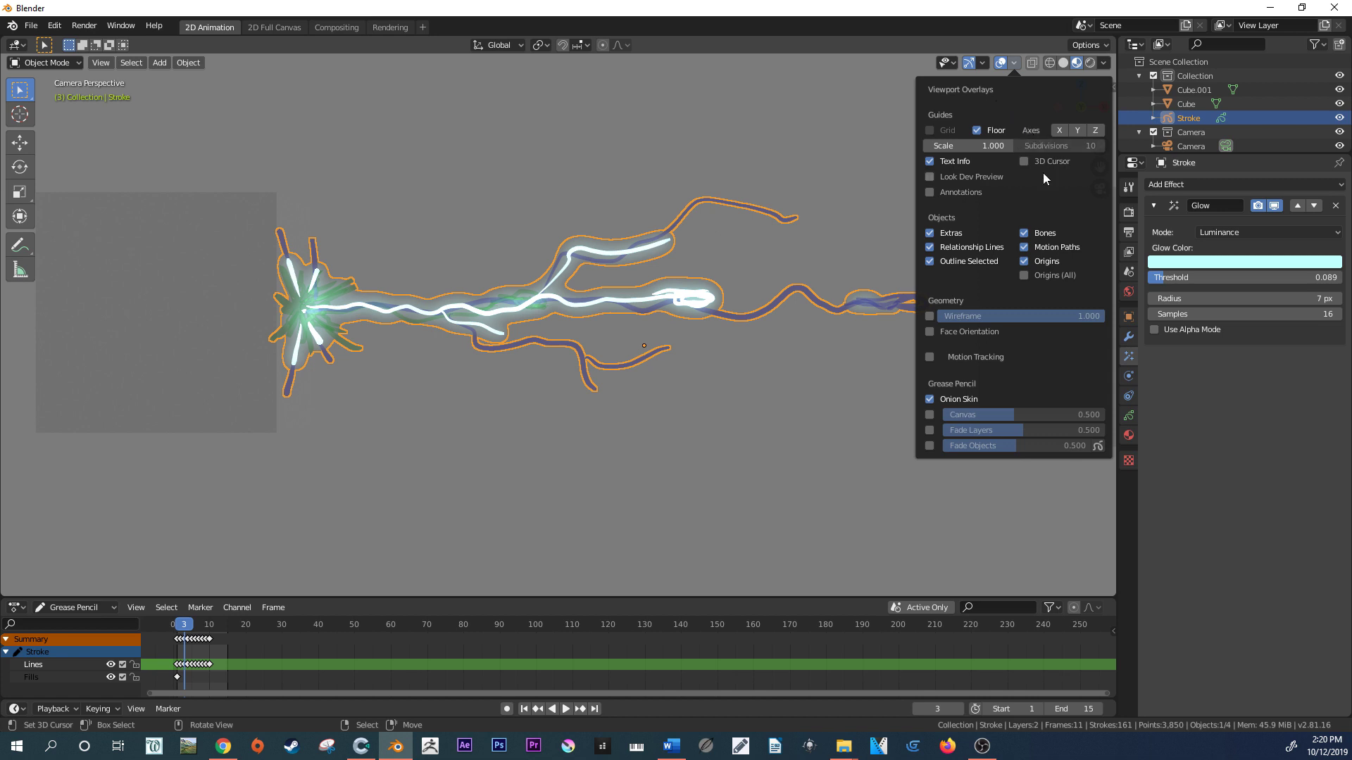
{"action": "left_click", "coordinate": [1014, 63]}
{"action": "left_click", "coordinate": [1024, 161]}
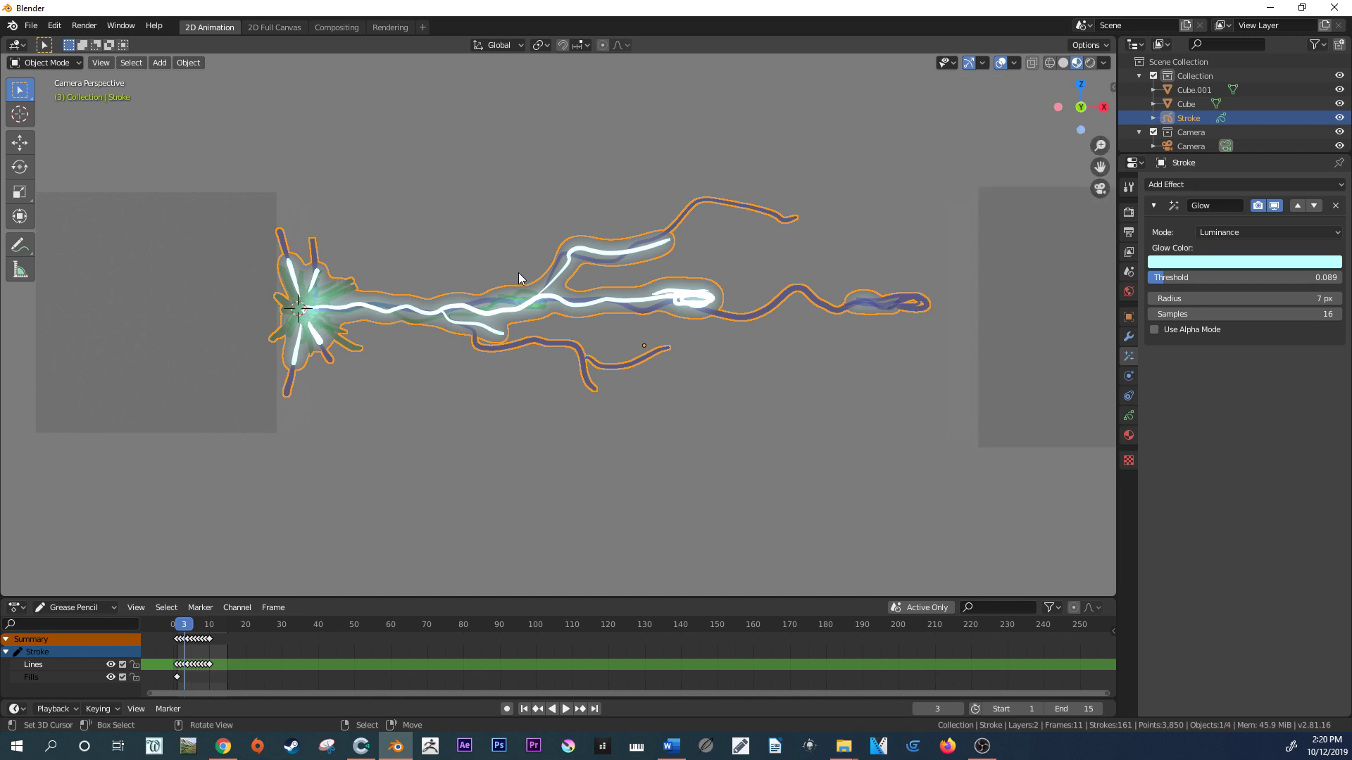
- Add a Point light at the 3D cursor beside the first cube and move it slightly toward the gap between the cubes
{"action": "key", "text": "shift+a"}
{"action": "mouse_move", "coordinate": [510, 445]}
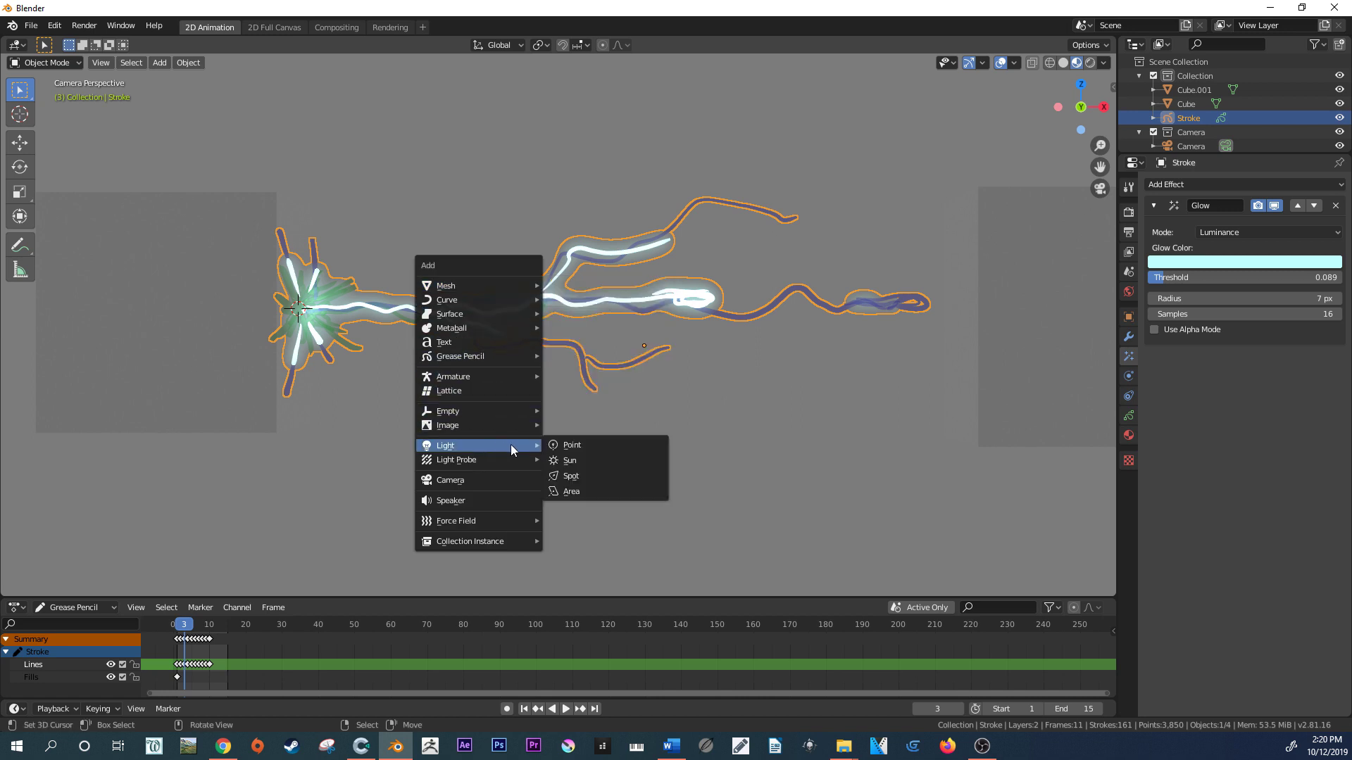
{"action": "left_click", "coordinate": [588, 443]}
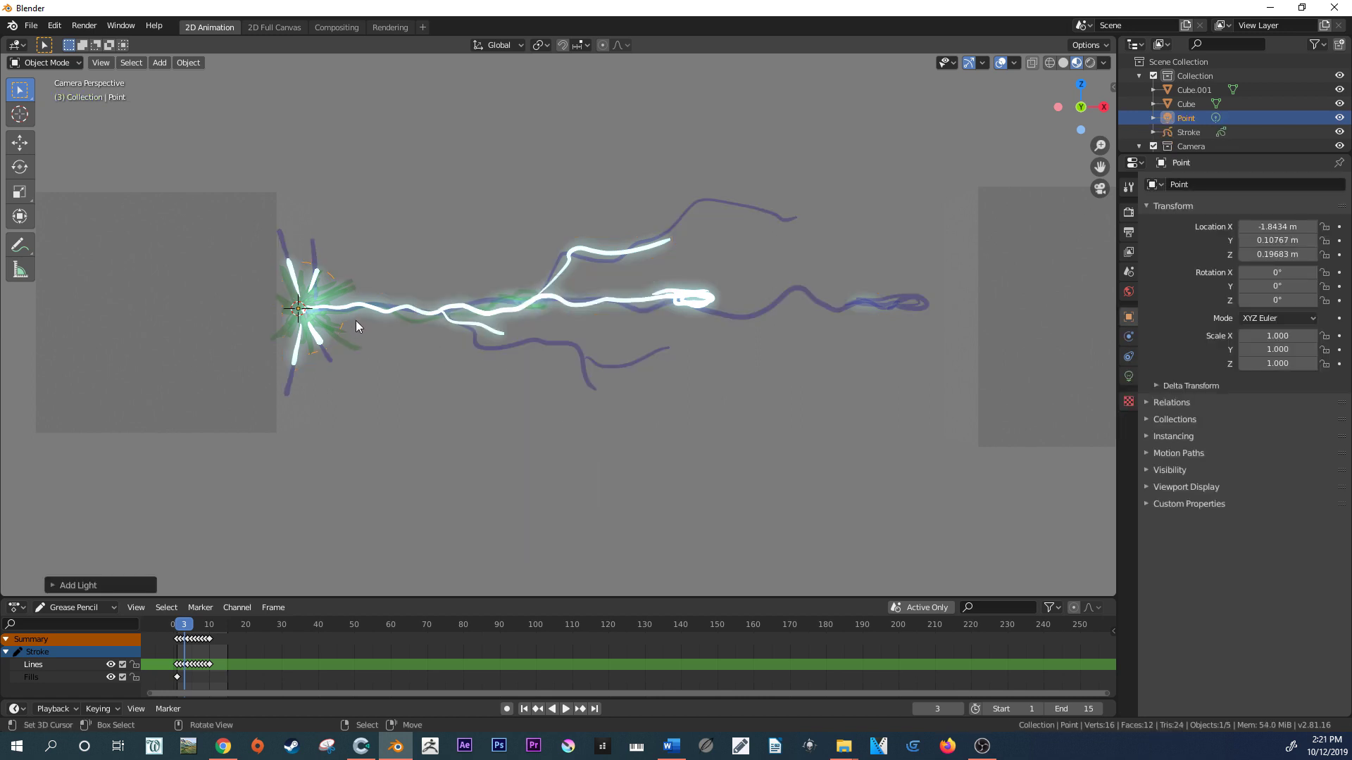
{"action": "key", "text": "g"}
{"action": "left_click", "coordinate": [419, 328]}
- Raise the point light's power to about 116.7 W and switch the viewport to rendered shading
{"action": "left_click_drag", "start_coordinate": [1083, 90], "coordinate": [860, 196]}
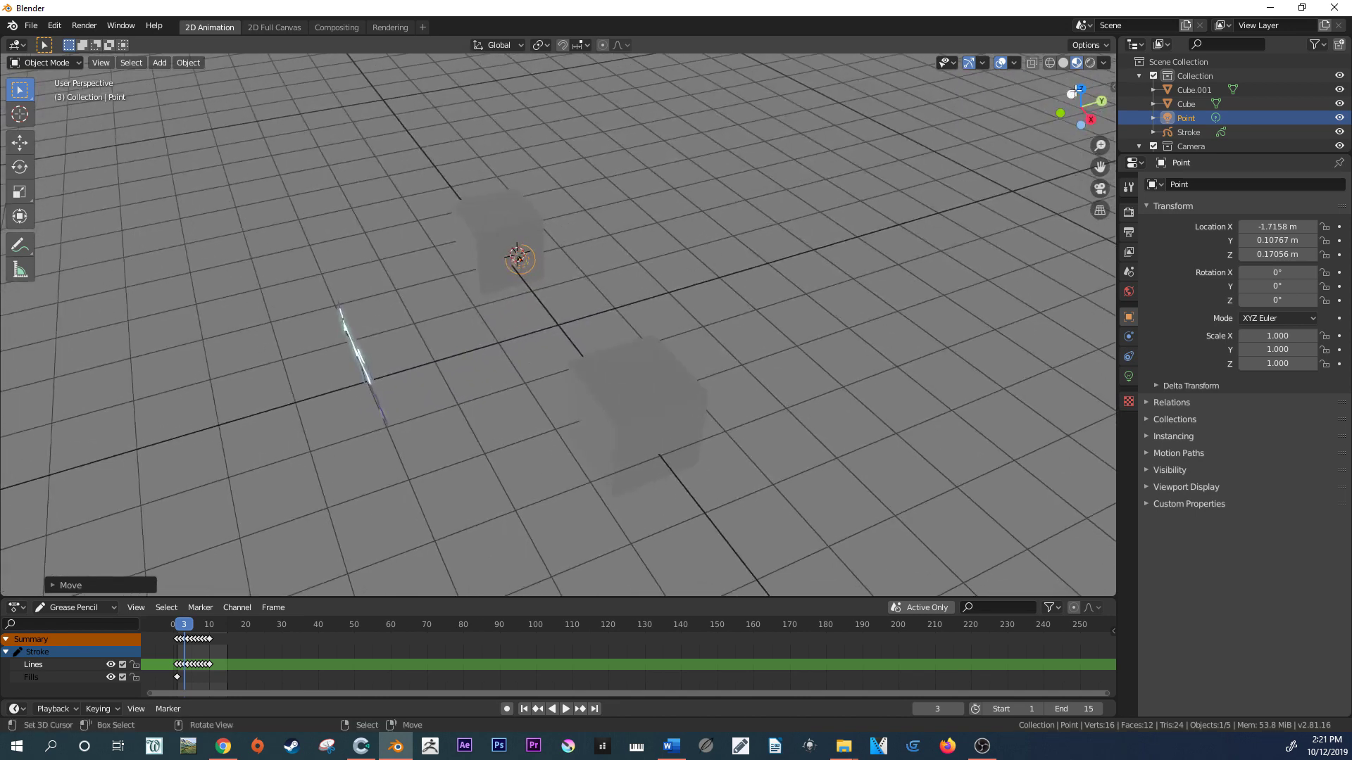
{"action": "left_click_drag", "start_coordinate": [1080, 95], "coordinate": [1141, 77]}
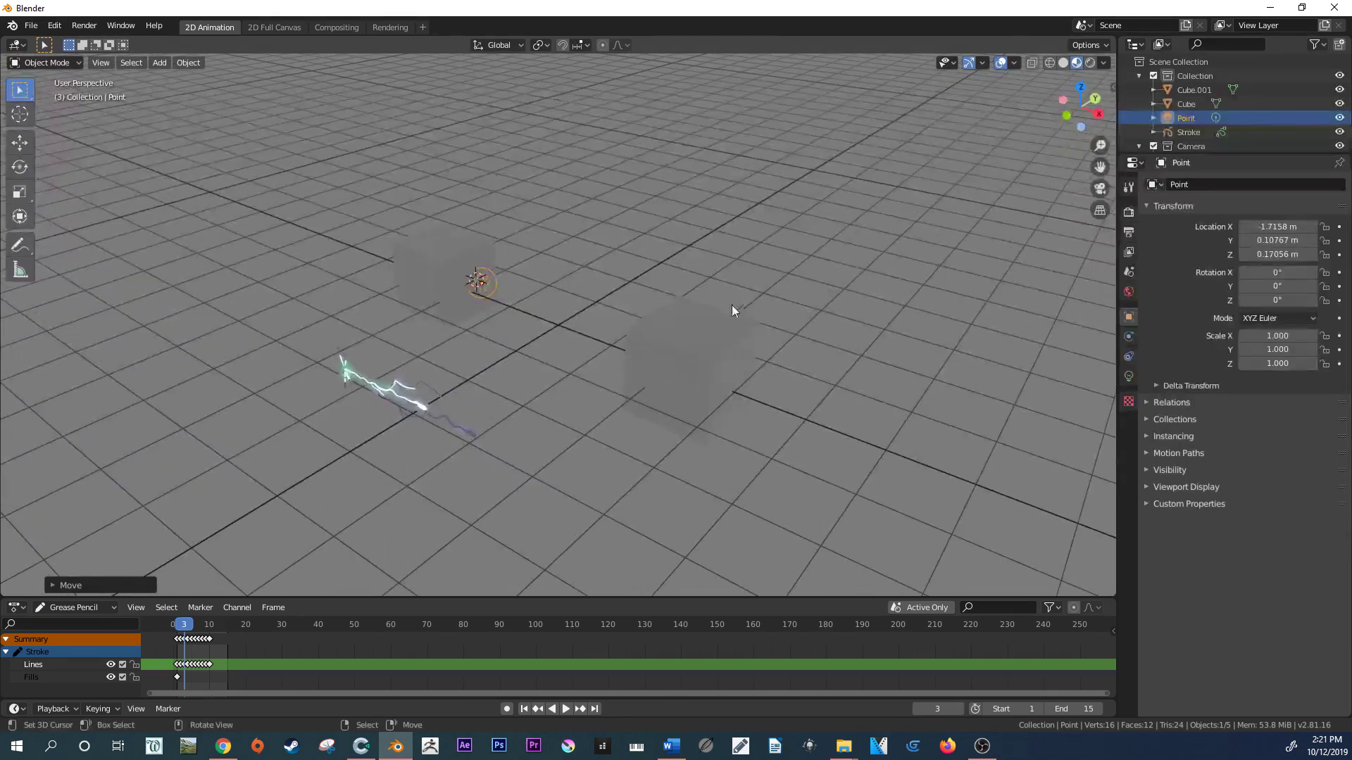
{"action": "left_click", "coordinate": [1128, 376]}
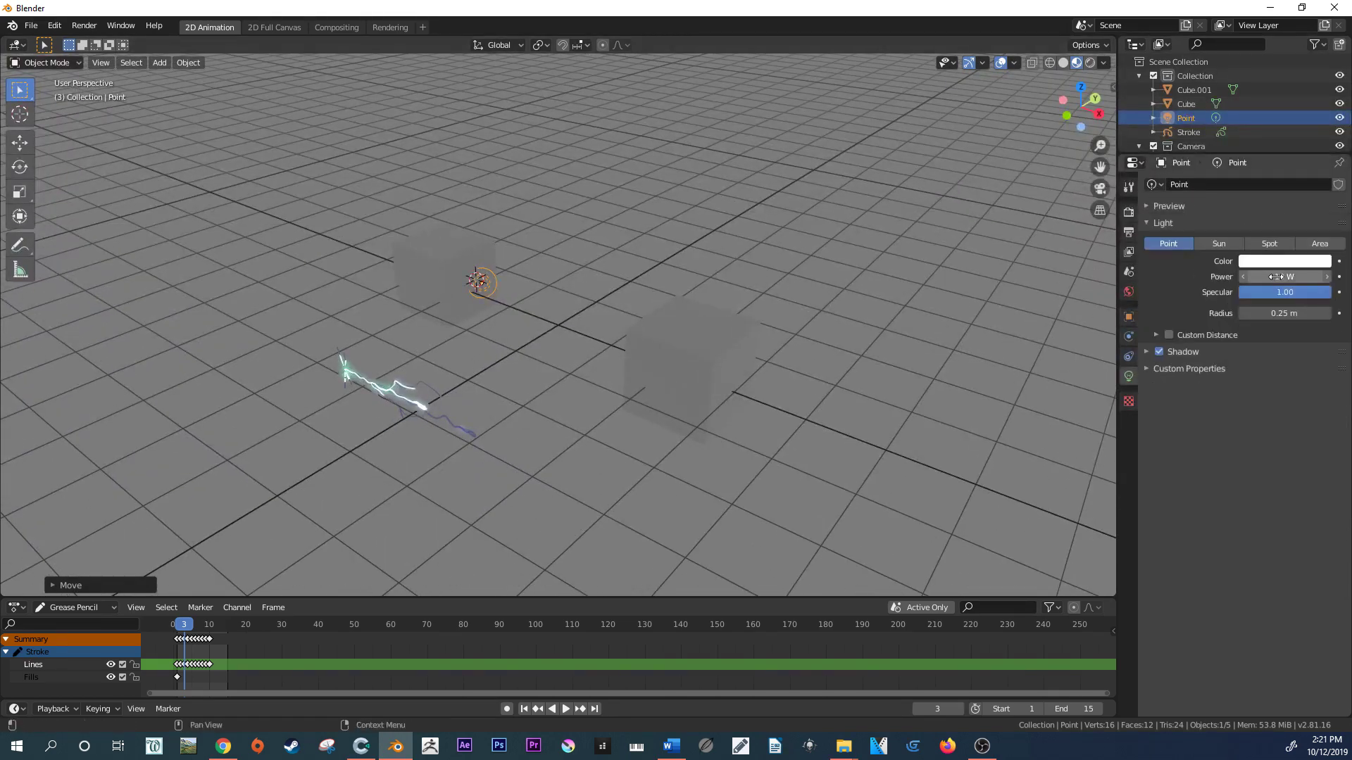
{"action": "left_click", "coordinate": [1267, 277]}
{"action": "type", "text": "100w"}
{"action": "key", "text": "Return"}
{"action": "left_click_drag", "start_coordinate": [1261, 277], "coordinate": [1289, 277]}
{"action": "key", "text": "z"}
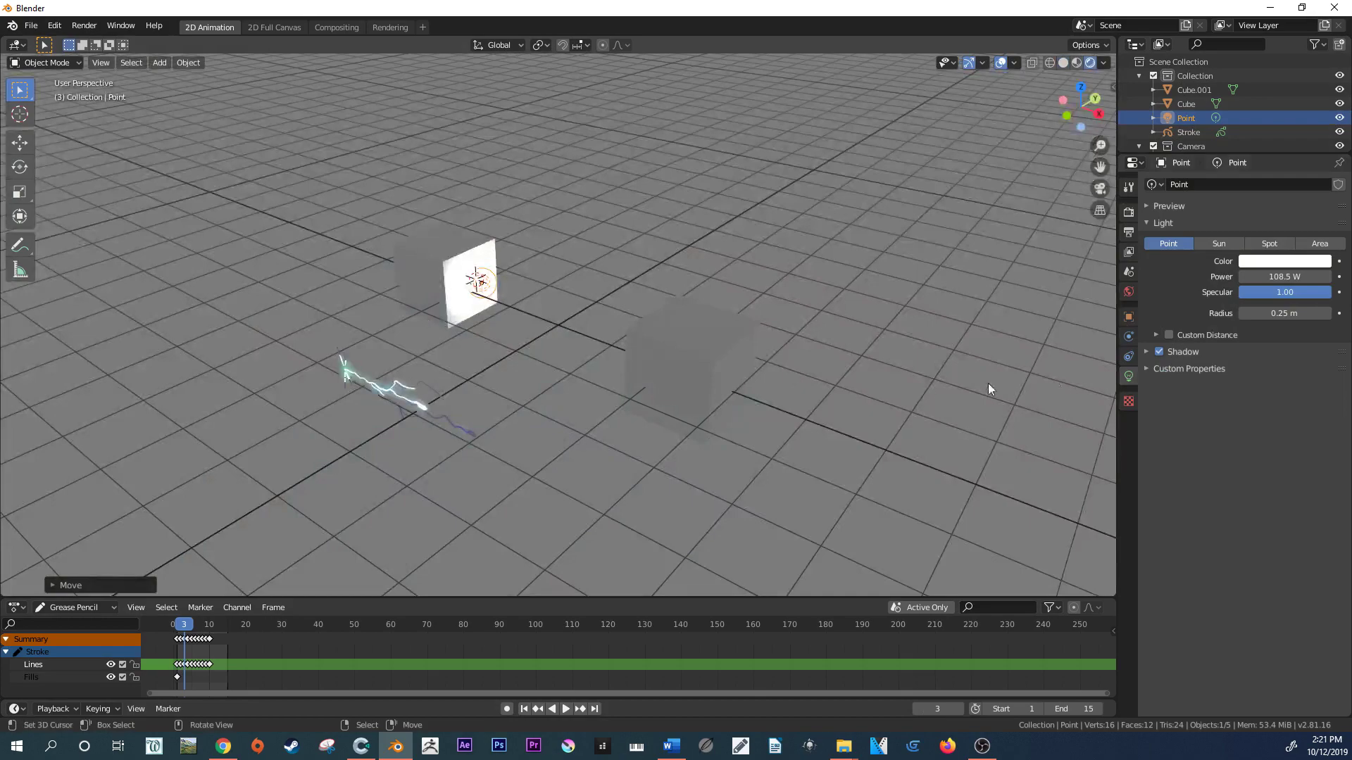
{"action": "left_click_drag", "start_coordinate": [1274, 278], "coordinate": [1299, 278]}
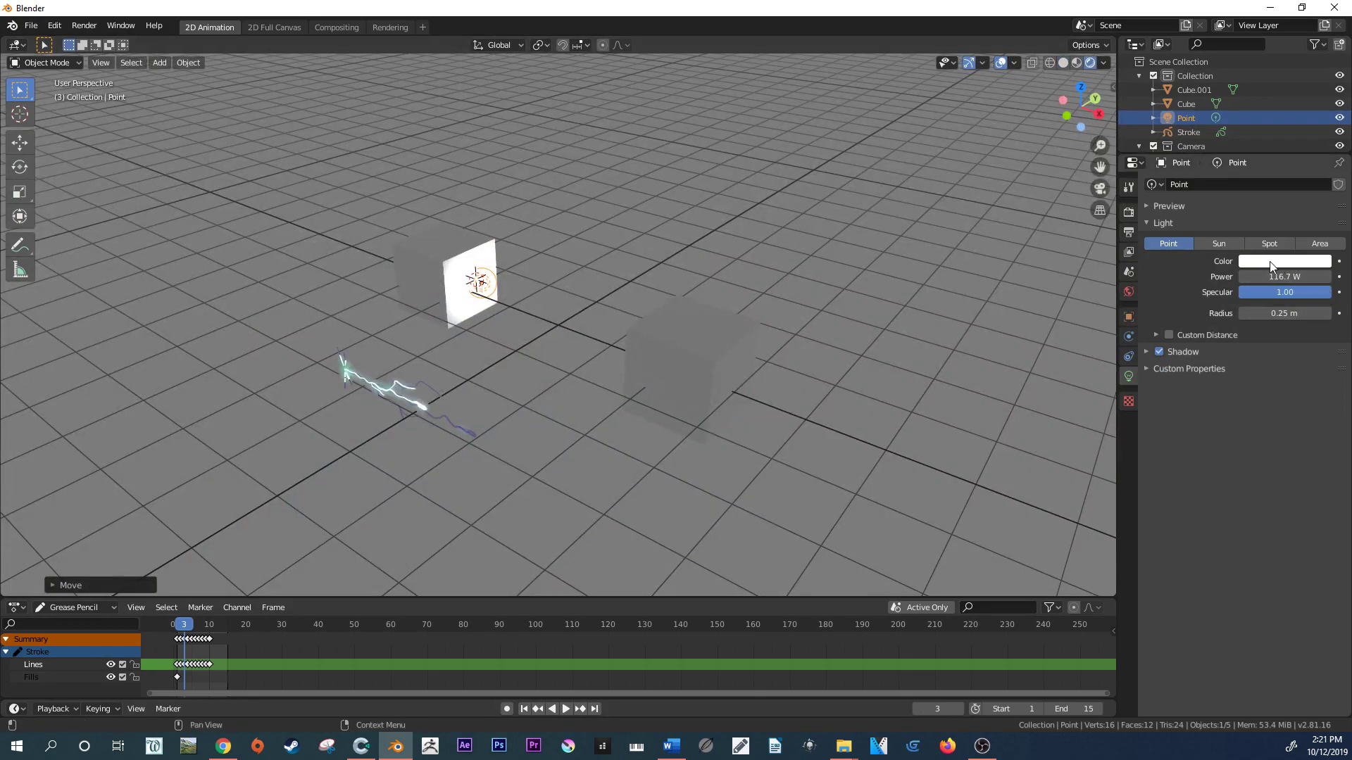
- Move the point light slightly along the X axis, away from the lit face of the first cube
{"action": "middle_click_drag", "start_coordinate": [631, 315], "coordinate": [683, 263]}
{"action": "key", "text": "g"}
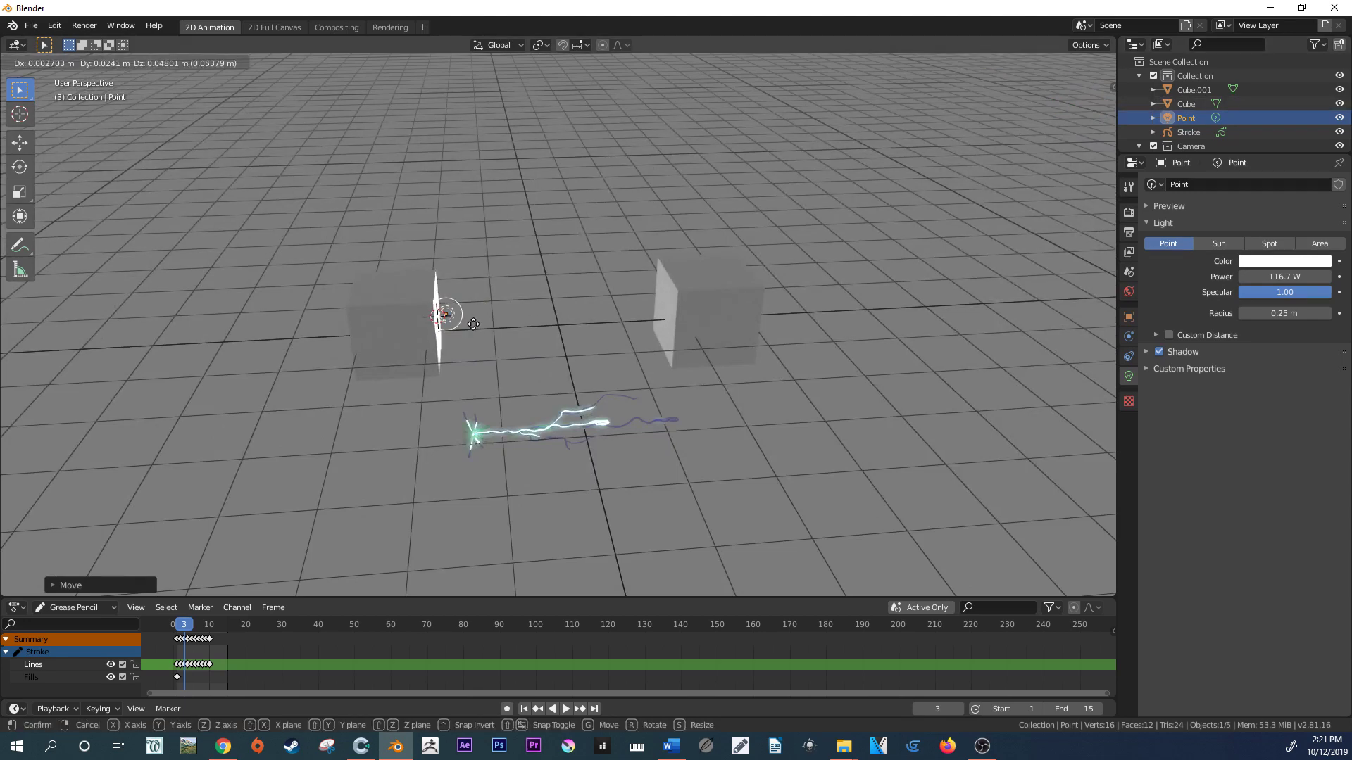
{"action": "key", "text": "x"}
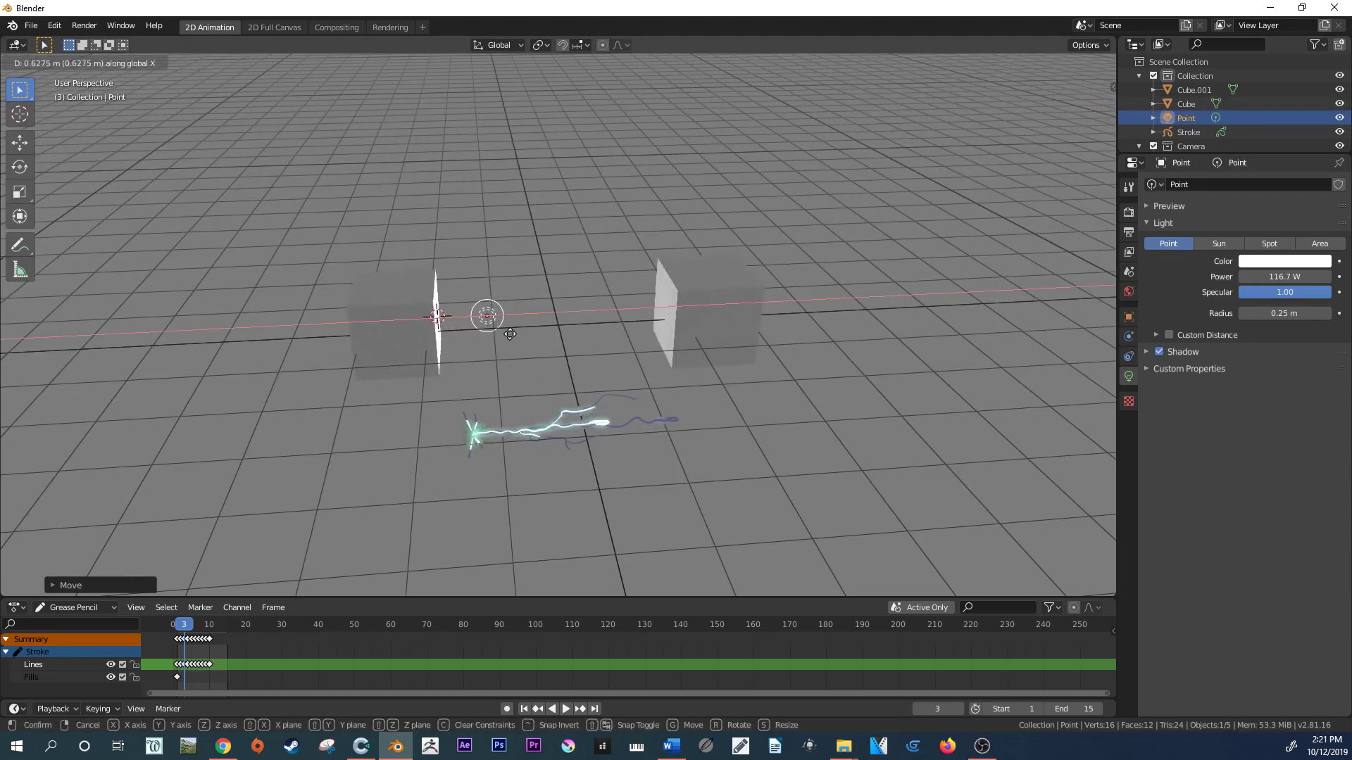
{"action": "left_click", "coordinate": [475, 331]}
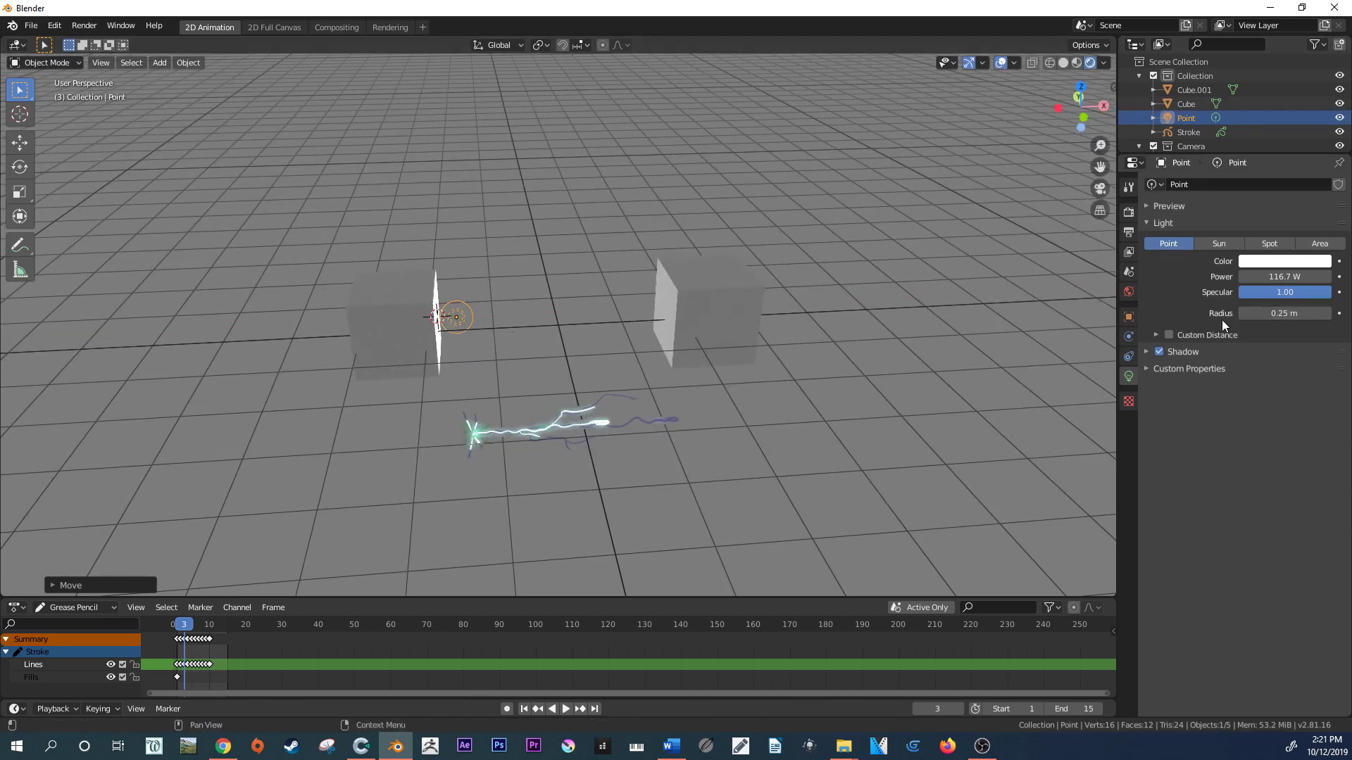
- Set the point light's radius to 0.34 m, enable Custom Distance and limit the distance to 0.64 m
{"action": "left_click_drag", "start_coordinate": [1268, 313], "coordinate": [930, 378]}
{"action": "left_click", "coordinate": [1159, 340]}
{"action": "left_click_drag", "start_coordinate": [1259, 364], "coordinate": [1206, 367]}
{"action": "left_click", "coordinate": [1264, 360]}
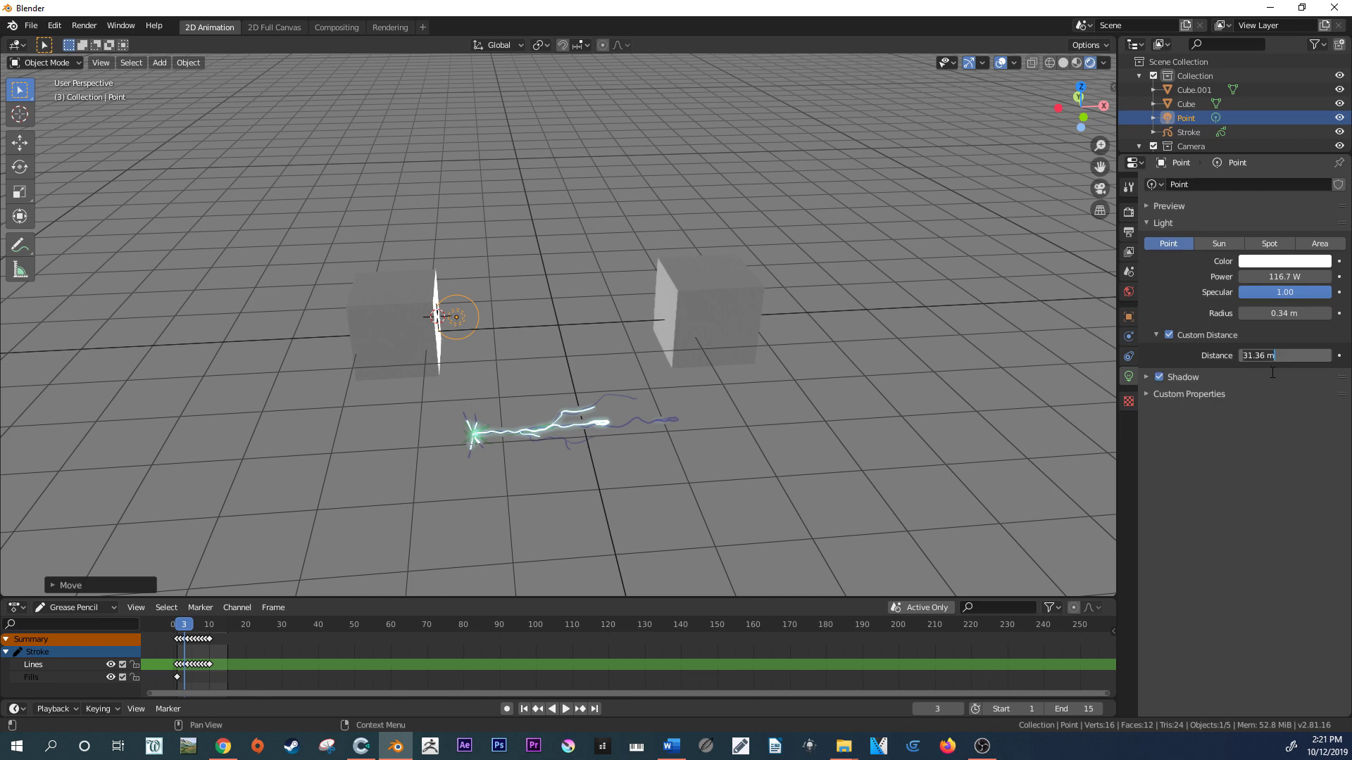
{"action": "type", "text": "1"}
{"action": "key", "text": "Return"}
{"action": "mouse_move", "coordinate": [1270, 357]}
{"action": "left_mouse_down"}
{"action": "mouse_move", "coordinate": [1233, 357]}
{"action": "mouse_move", "coordinate": [1253, 353]}
{"action": "left_mouse_up"}
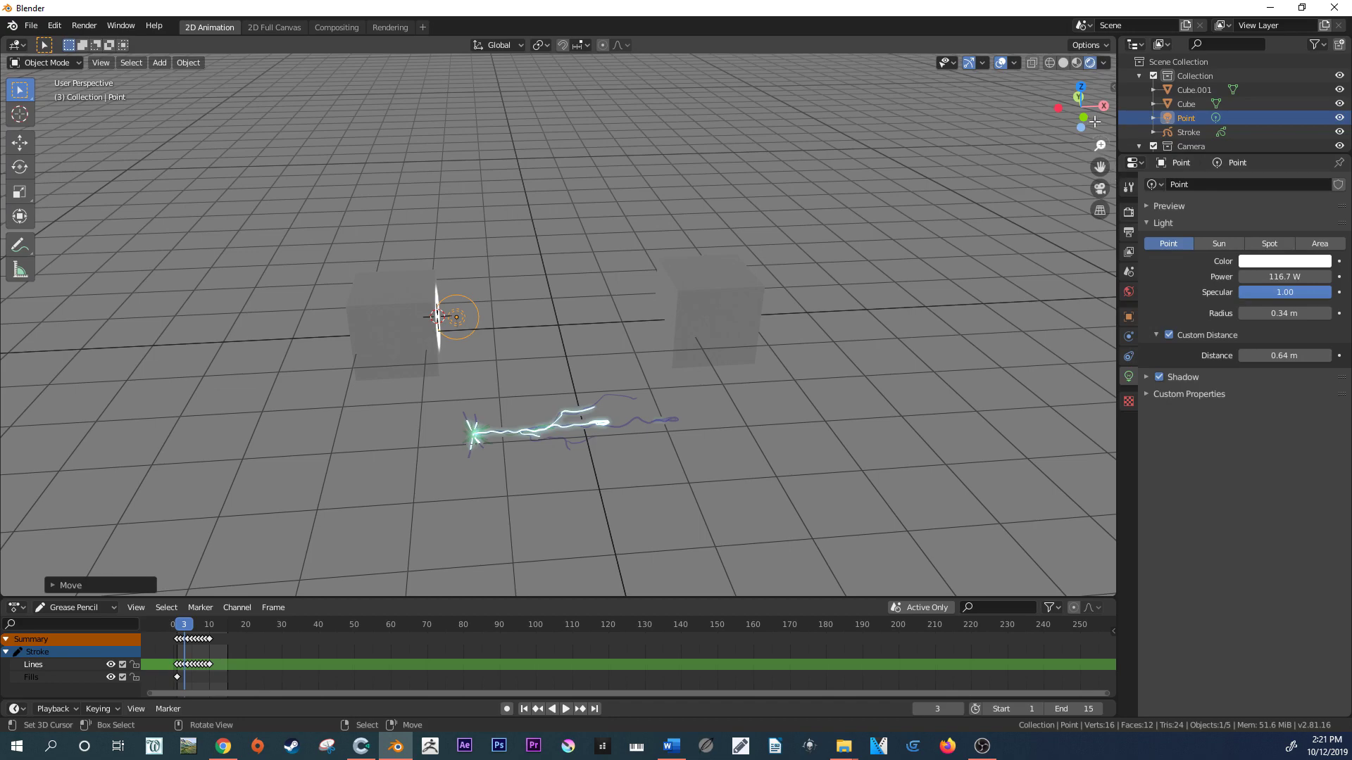
- Return to the camera view and soften the light by setting its radius to 1.35 m and custom distance to 0.54 m
{"action": "left_click_drag", "start_coordinate": [1094, 121], "coordinate": [984, 104]}
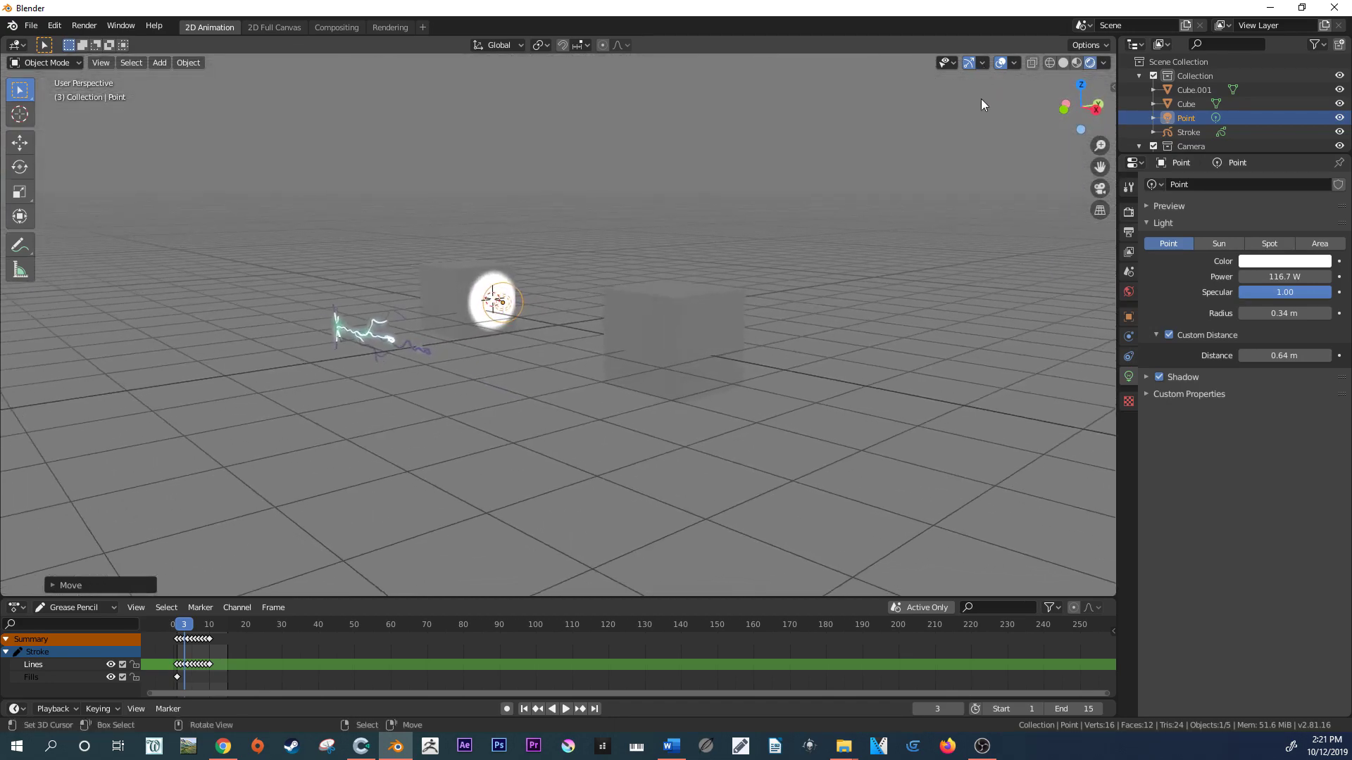
{"action": "left_click", "coordinate": [1100, 188]}
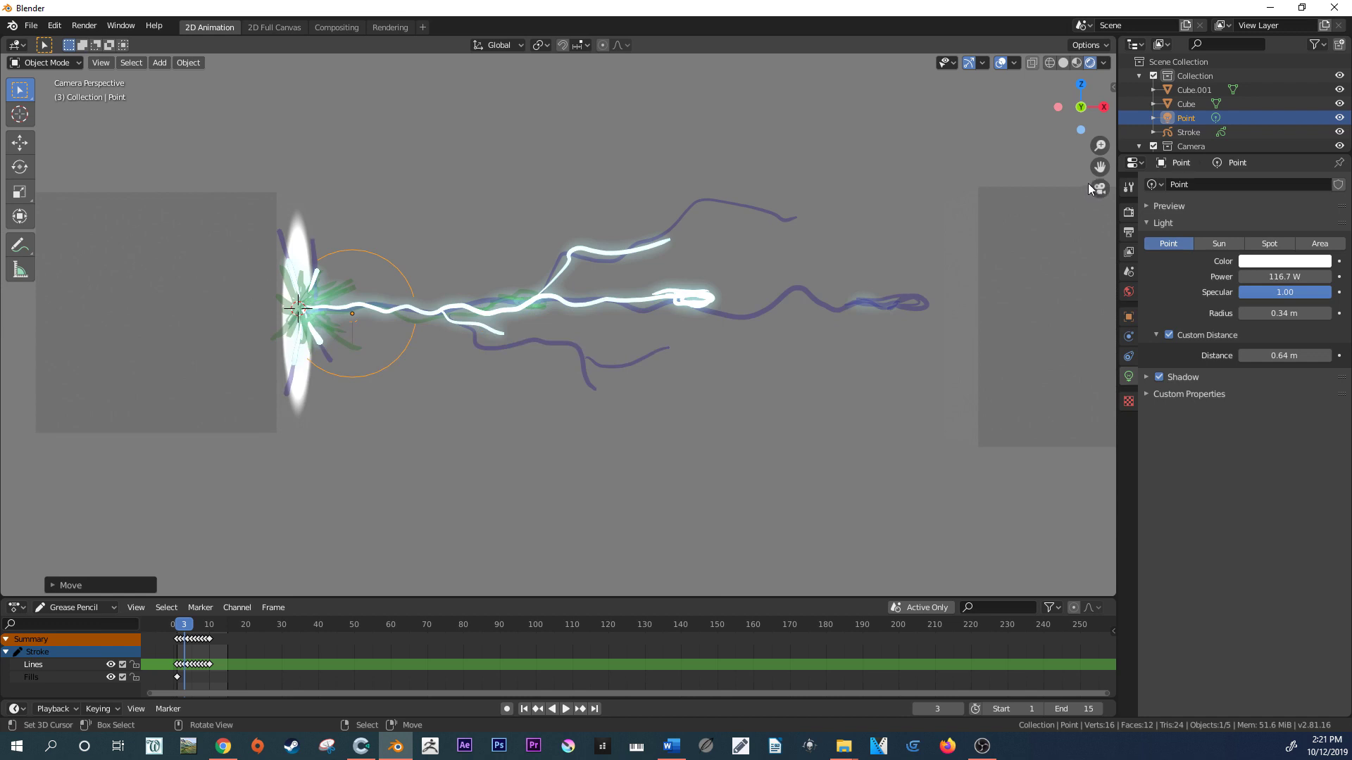
{"action": "key", "text": "space"}
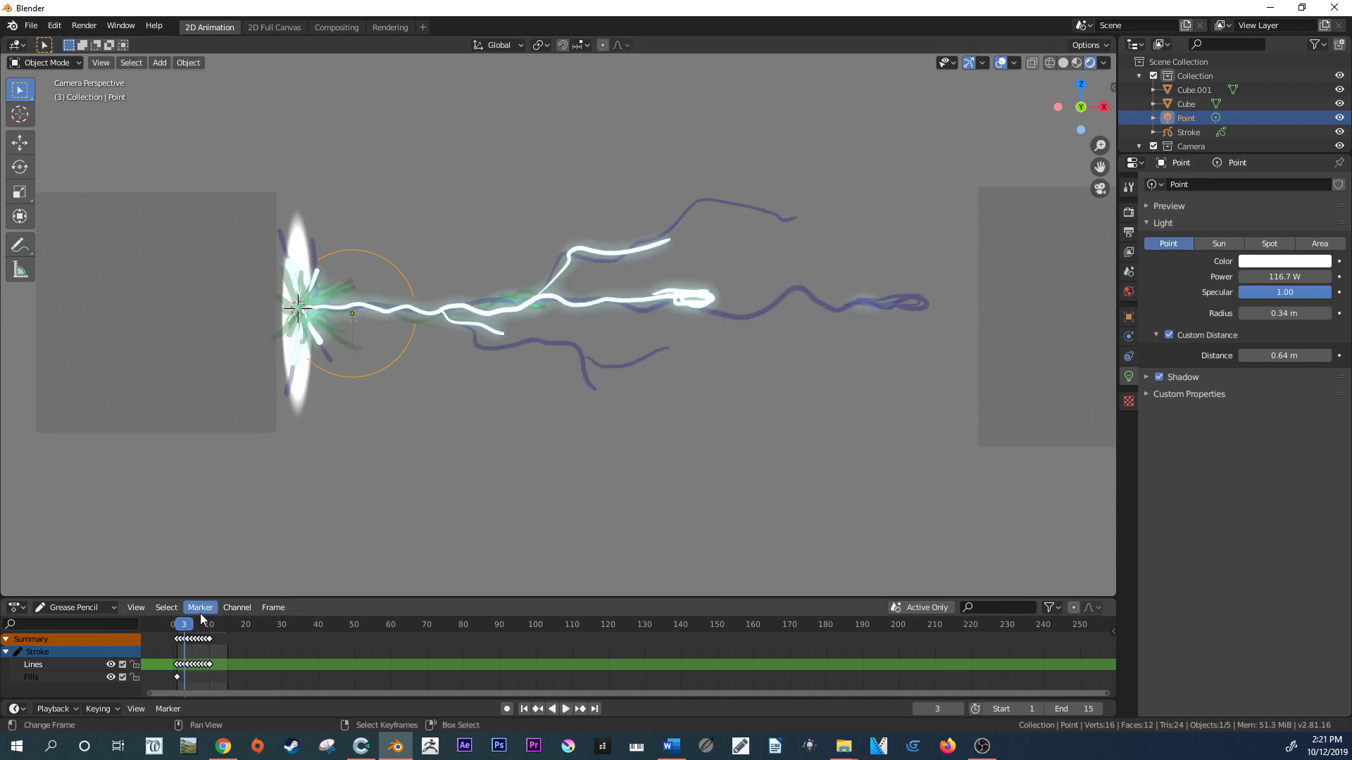
{"action": "key", "text": "space"}
{"action": "left_click_drag", "start_coordinate": [1276, 312], "coordinate": [1346, 306]}
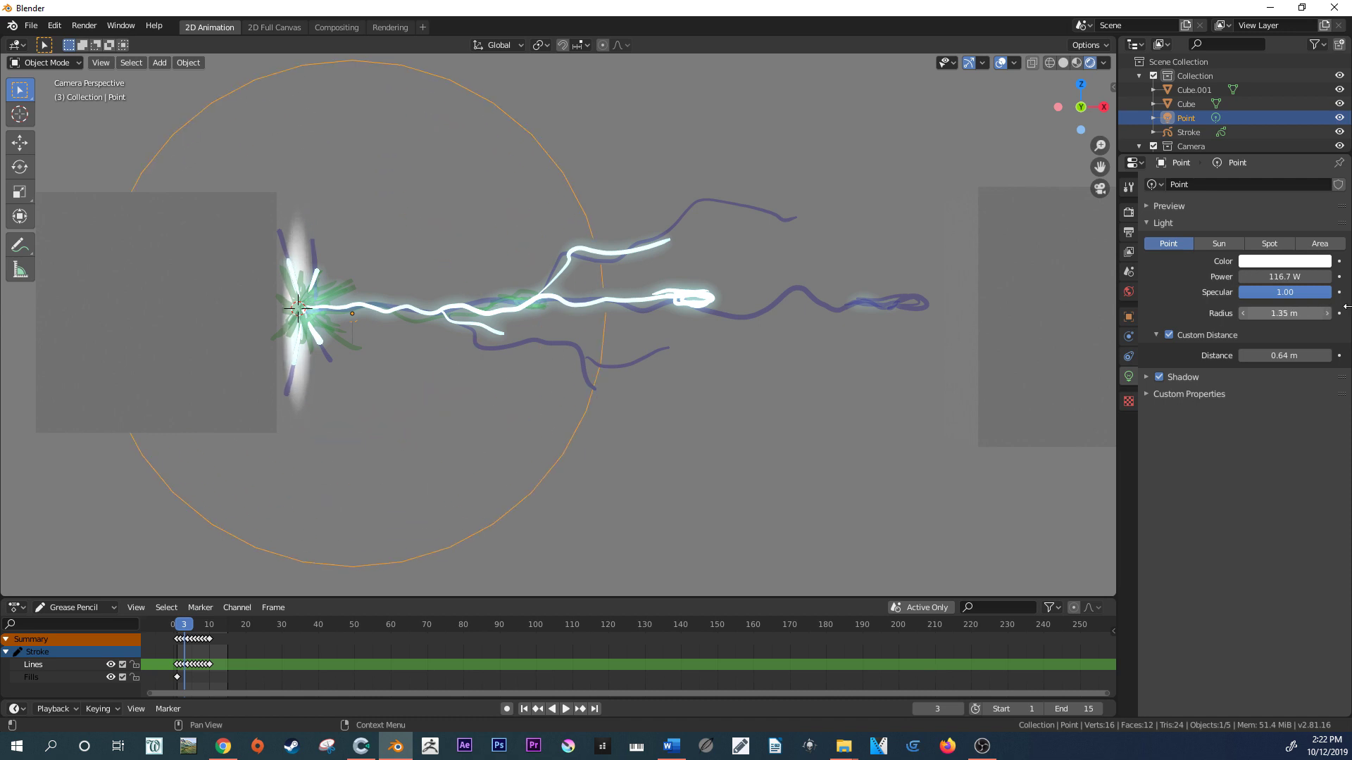
{"action": "left_click_drag", "start_coordinate": [1284, 356], "coordinate": [1274, 355]}
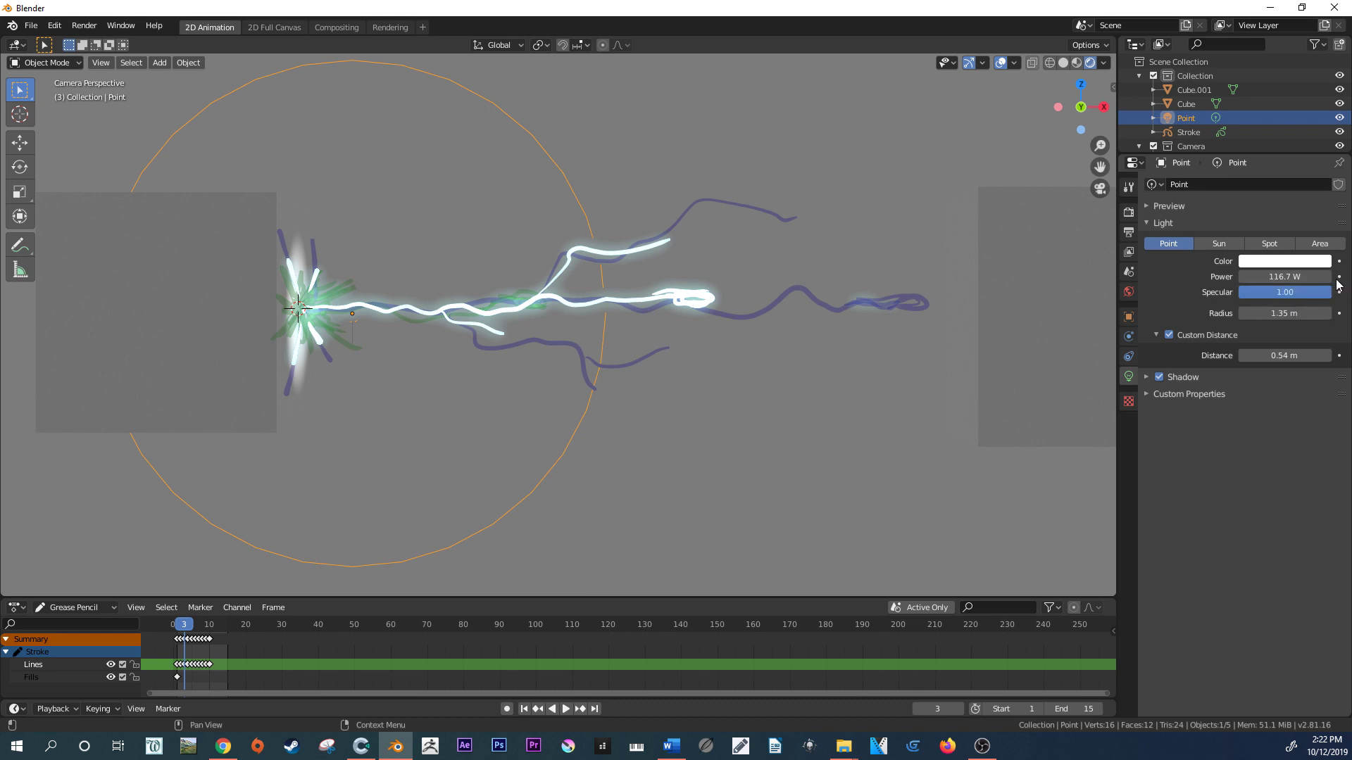
- Go to frame 2 and insert a keyframe on the point light's power at 116.7 W
{"action": "key", "text": "space"}
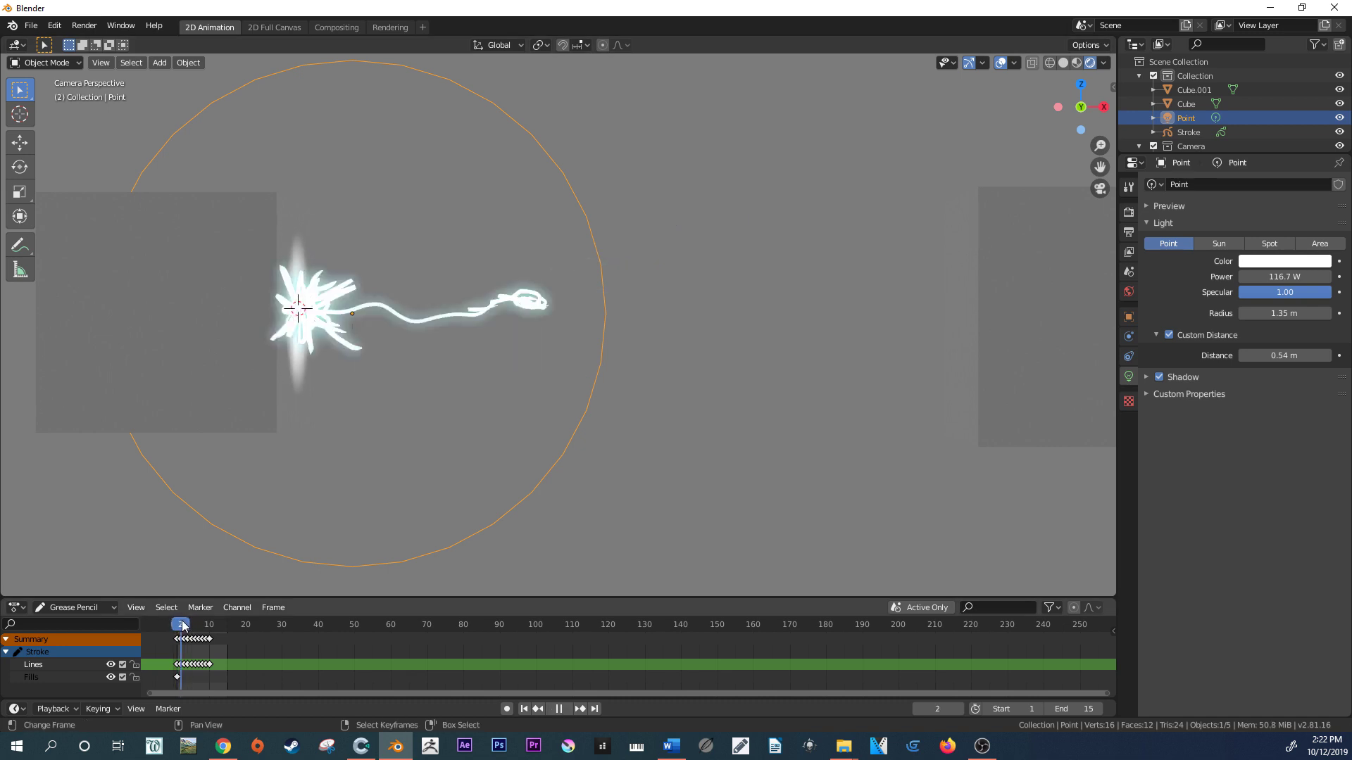
{"action": "key", "text": "space"}
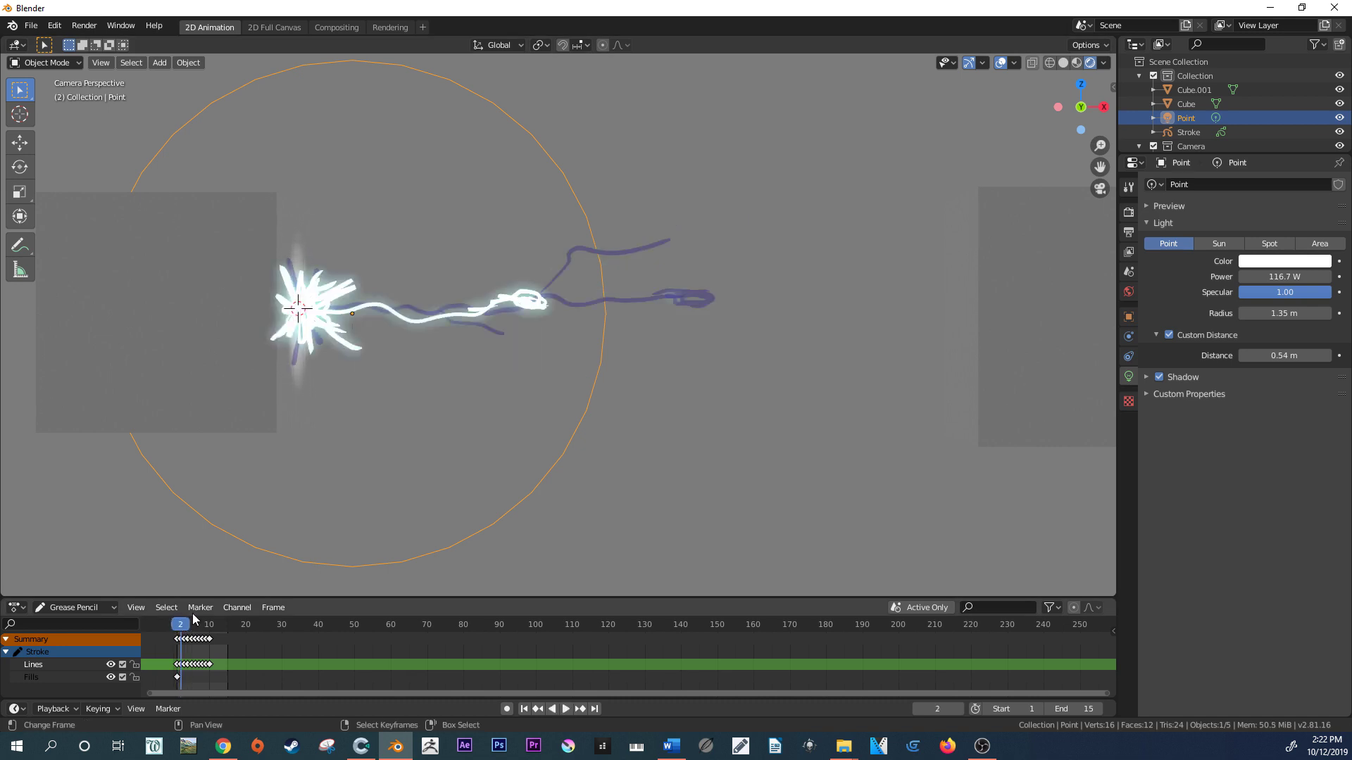
{"action": "left_click", "coordinate": [1338, 277]}
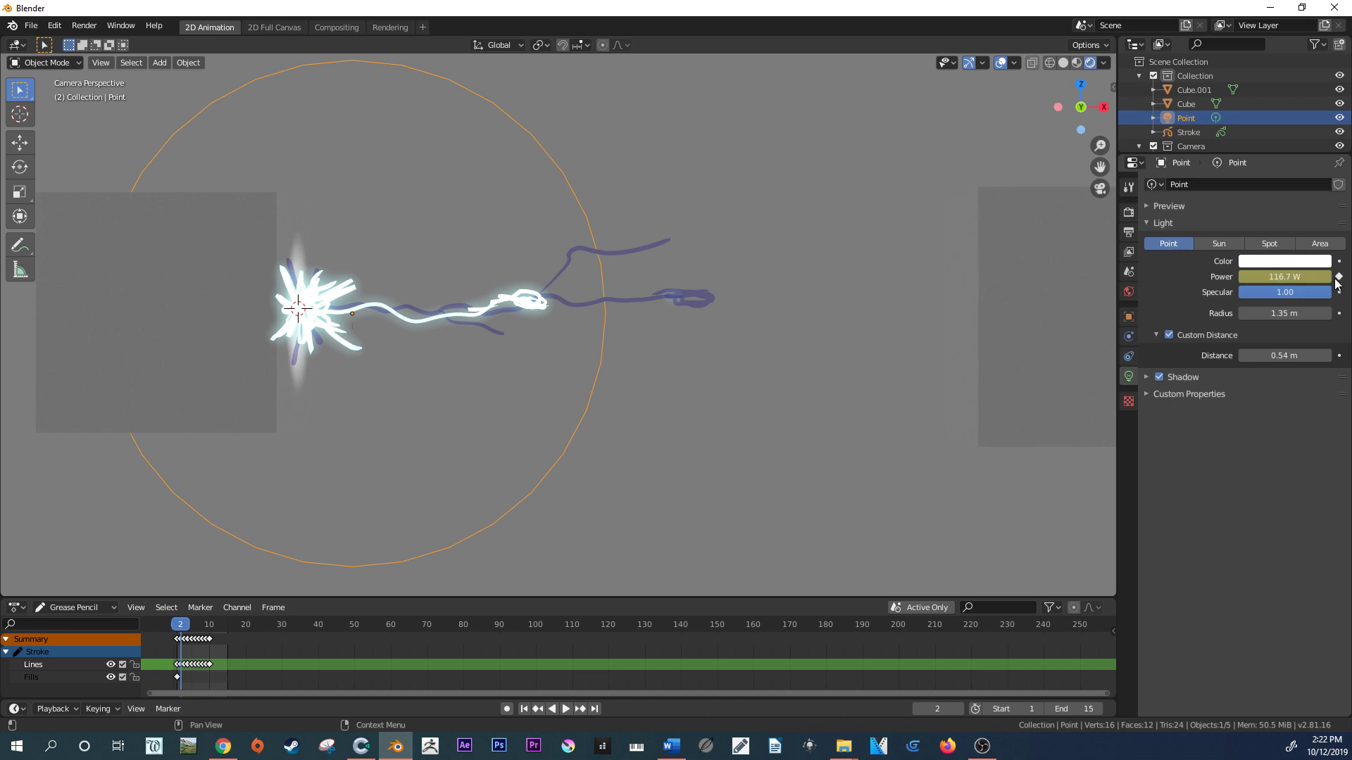
- Go to frame 1 and keyframe the point light's power at 0 W
{"action": "left_click", "coordinate": [175, 626]}
{"action": "key", "text": "space"}
{"action": "left_click", "coordinate": [175, 626]}
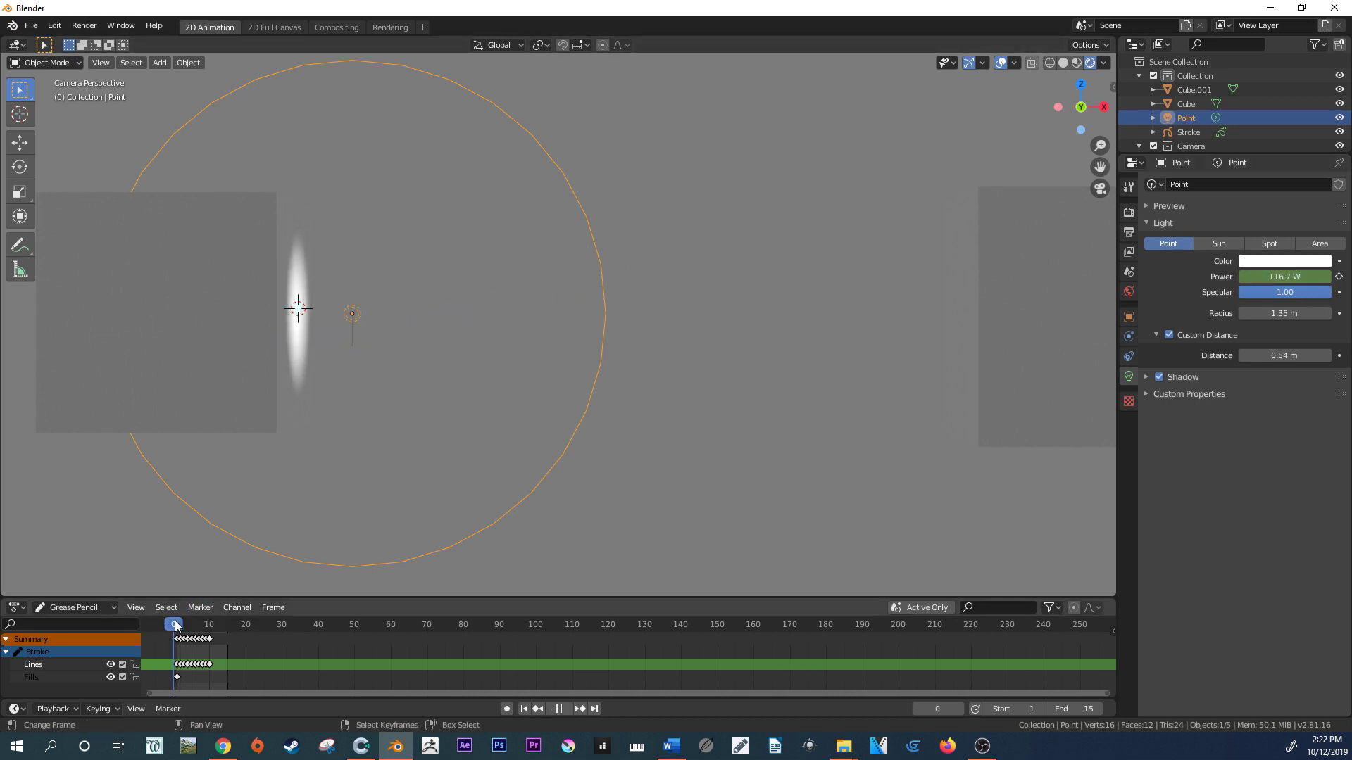
{"action": "key", "text": "space"}
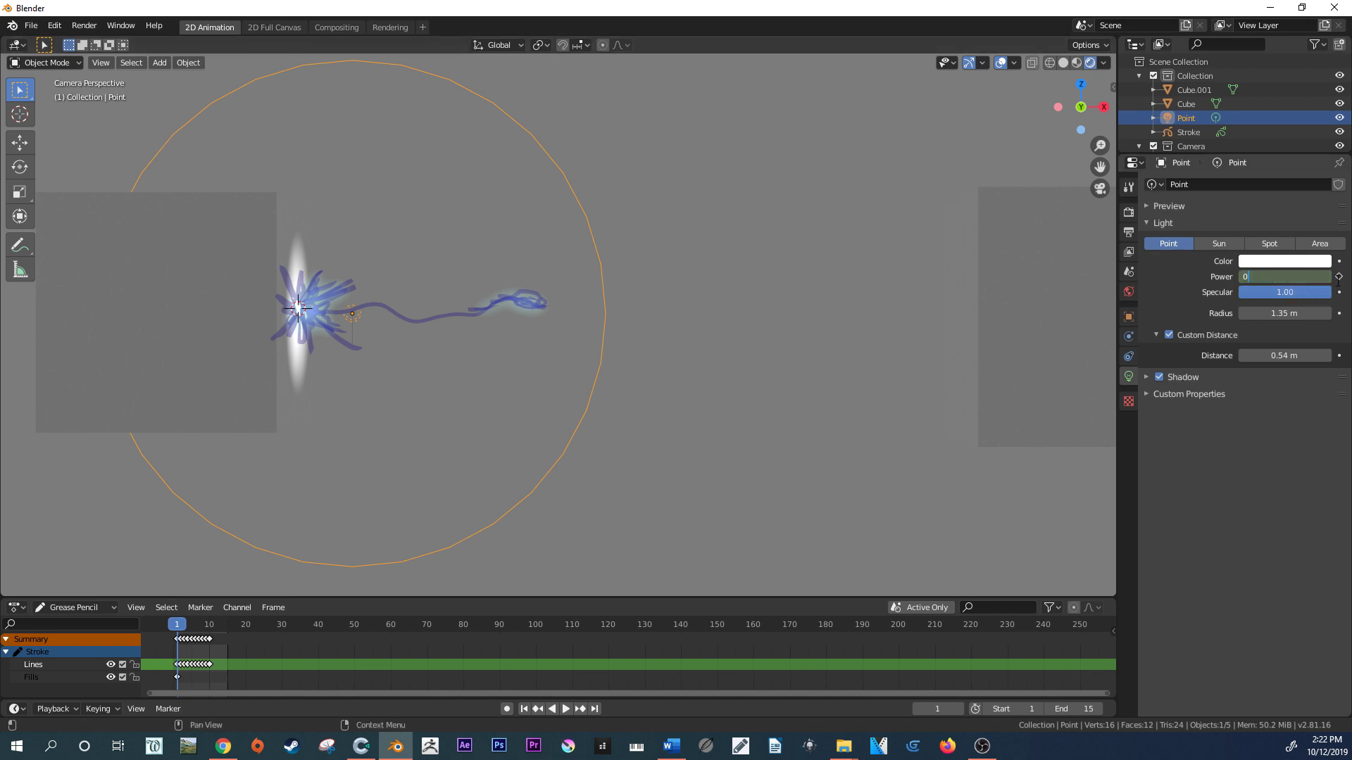
{"action": "type", "text": "0"}
{"action": "key", "text": "Return"}
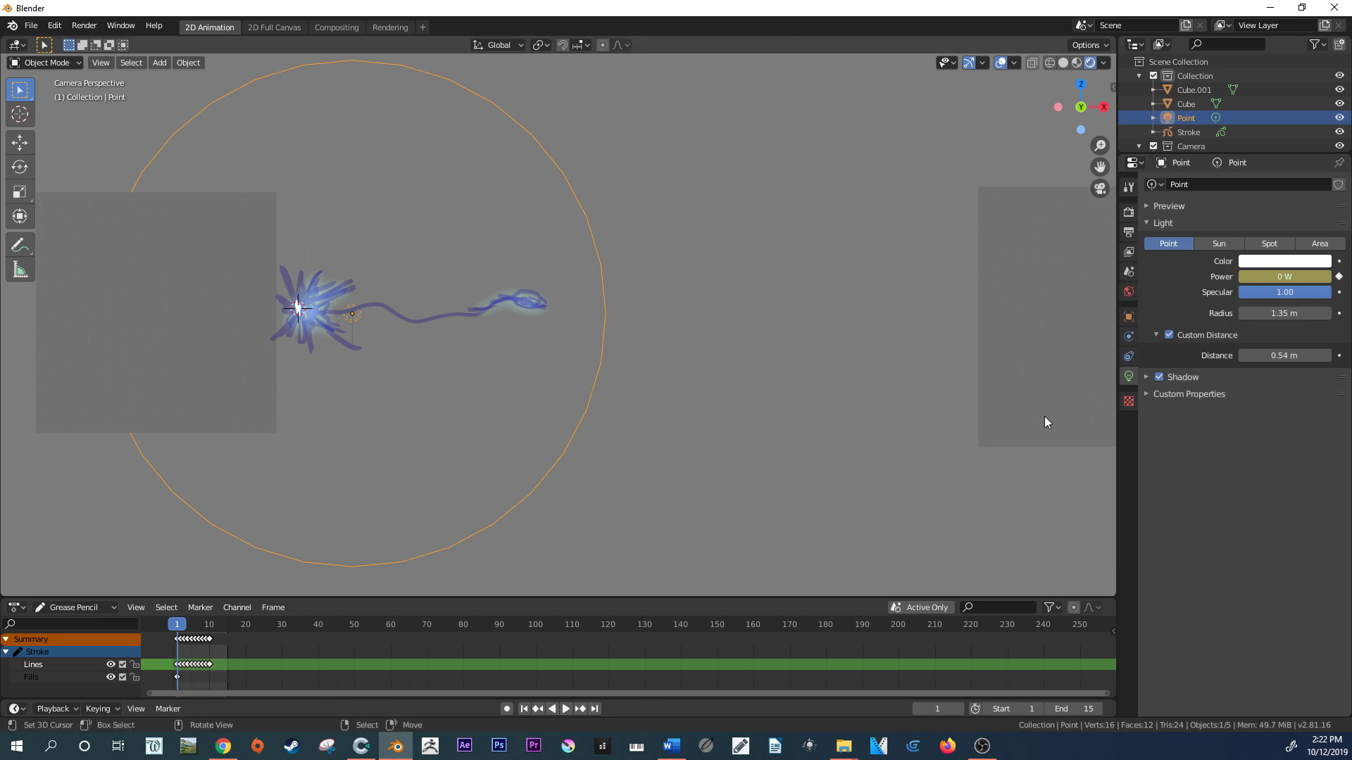
- Keyframe the point light's power at 0 W on frame 6 and play back the flash
{"action": "key", "text": "space"}
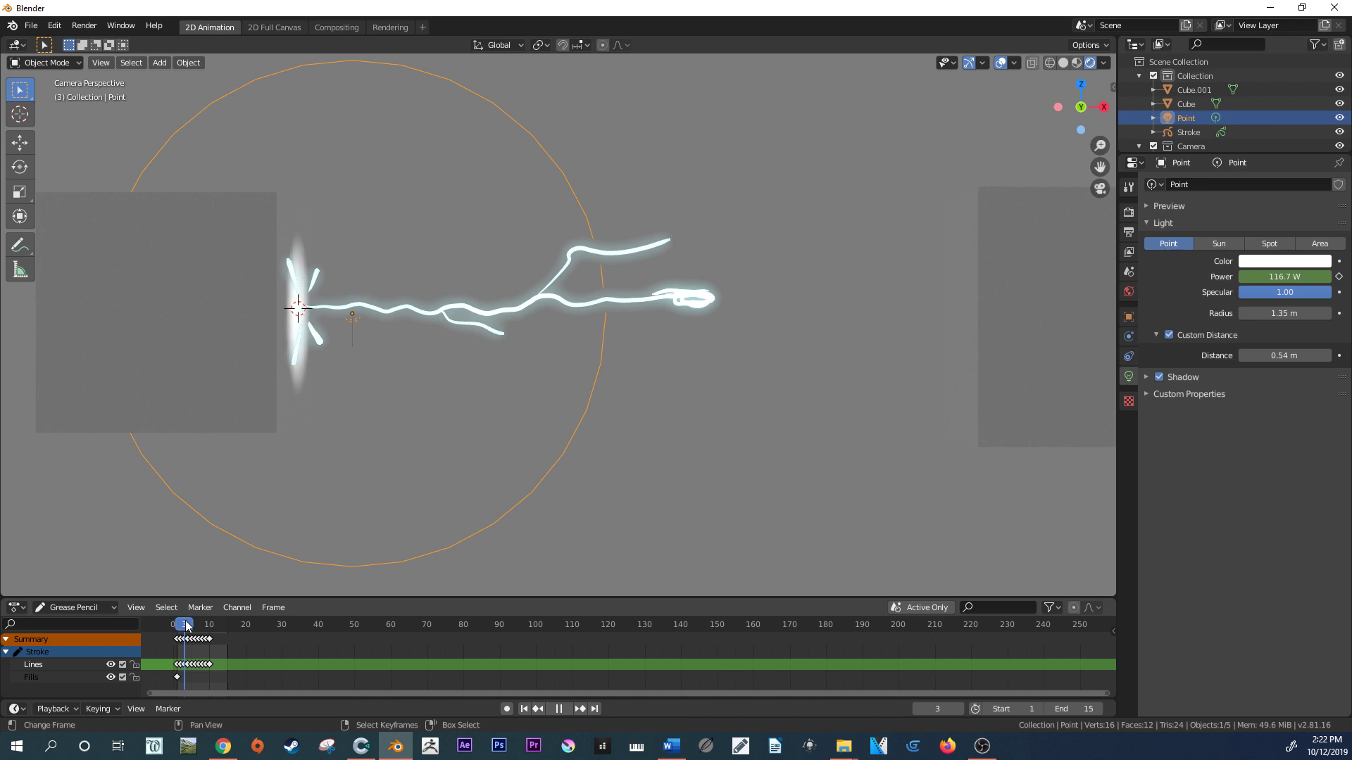
{"action": "left_click_drag", "start_coordinate": [187, 625], "coordinate": [198, 625]}
{"action": "key", "text": "space"}
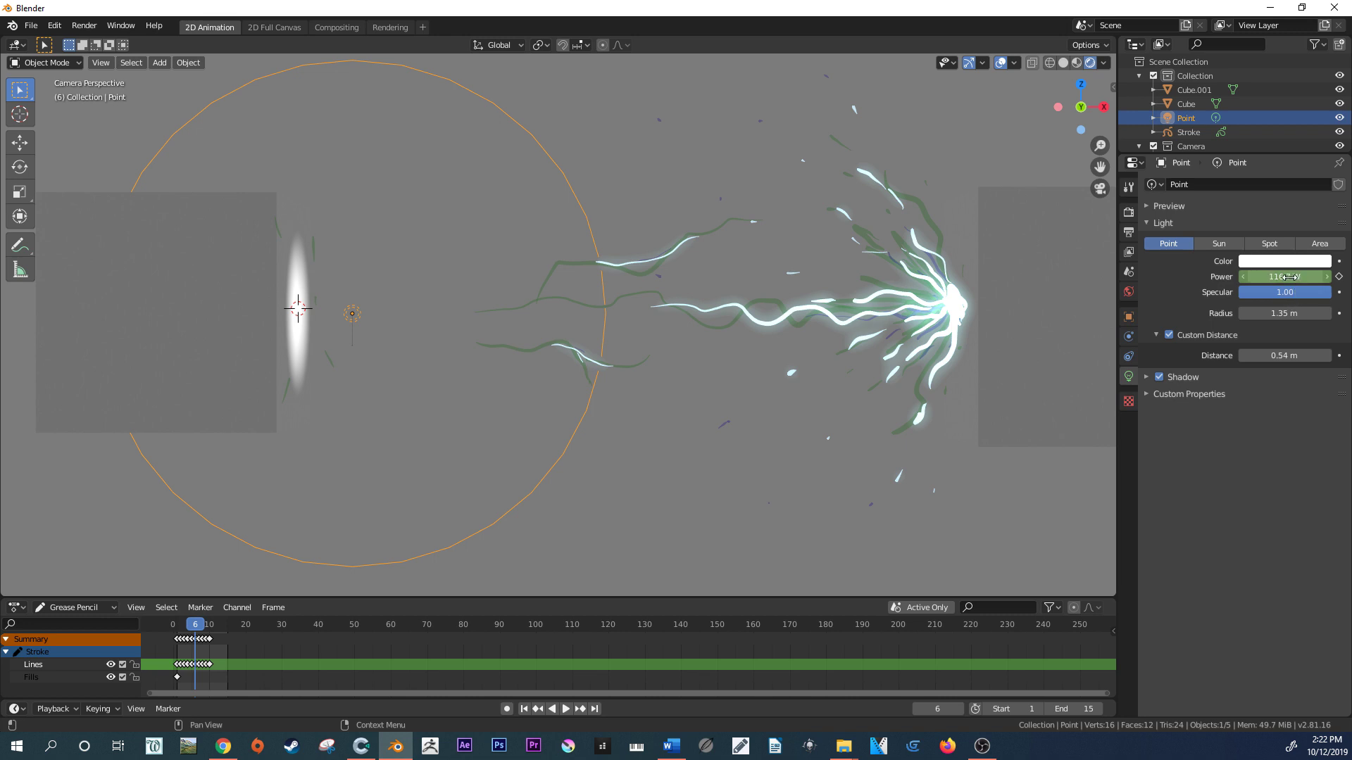
{"action": "left_click_drag", "start_coordinate": [1288, 277], "coordinate": [1184, 292]}
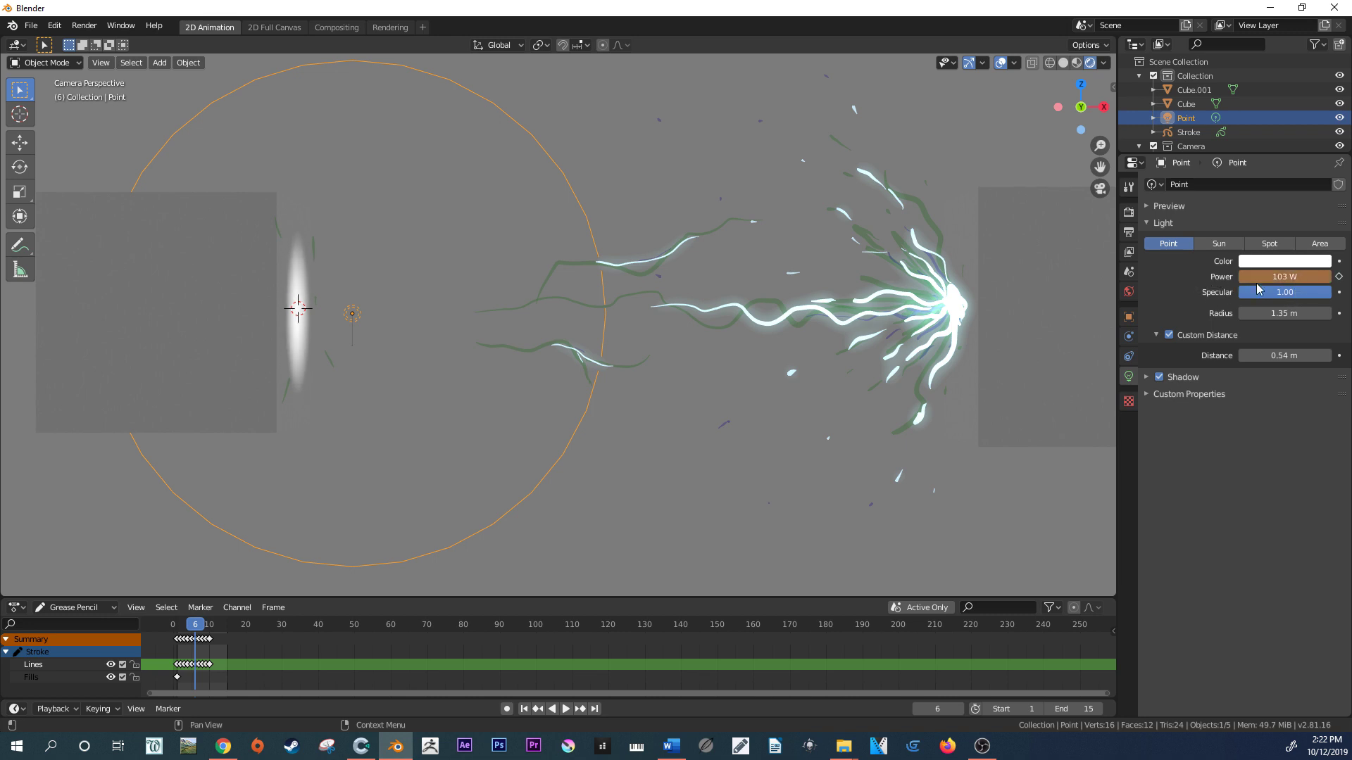
{"action": "key", "text": "Return"}
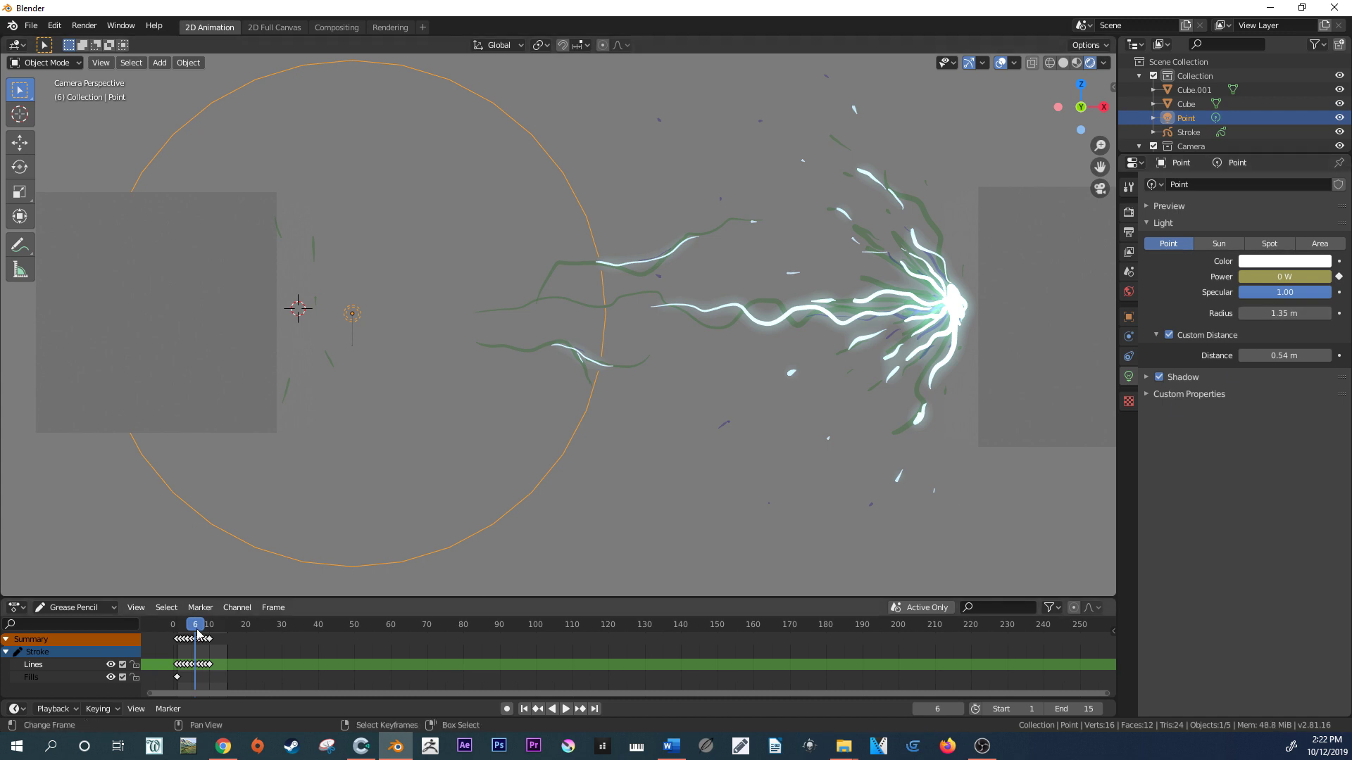
{"action": "key", "text": "space"}
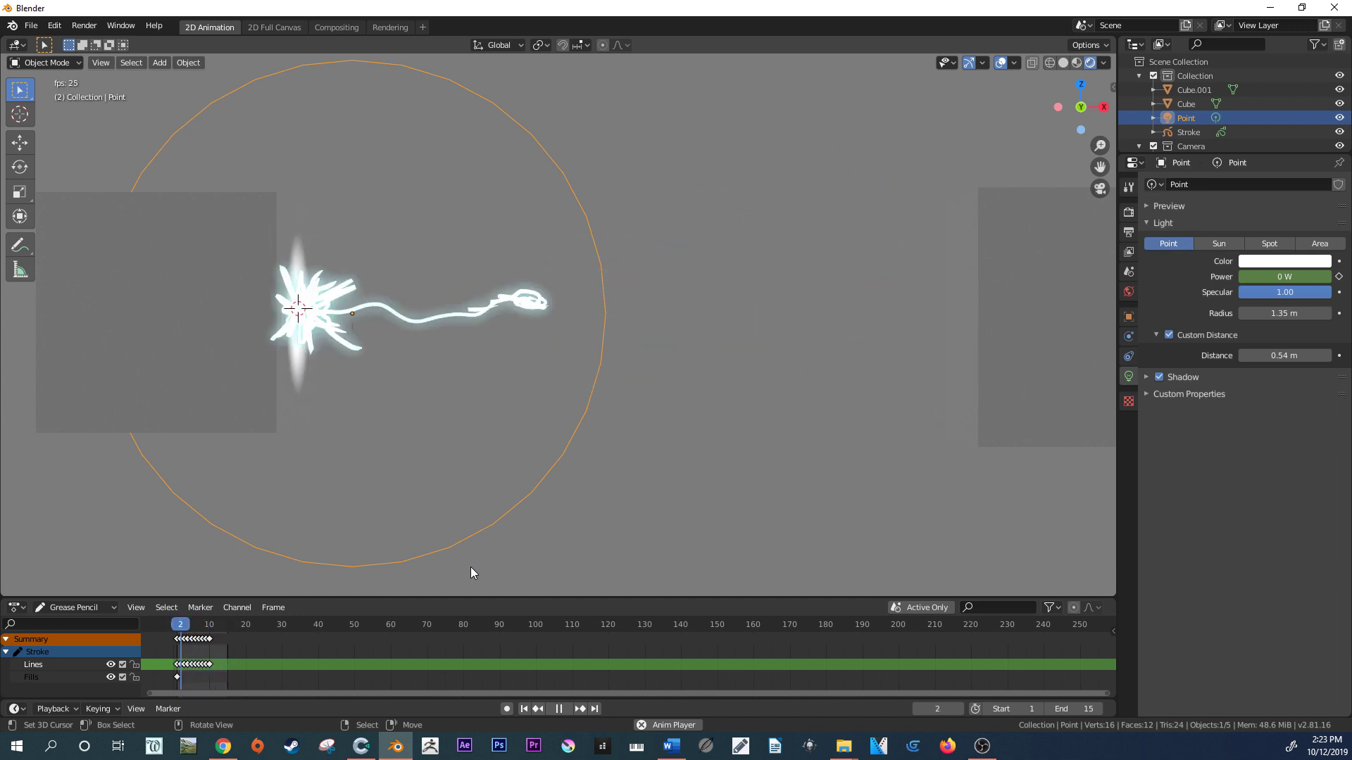
{"action": "key", "text": "Escape"}
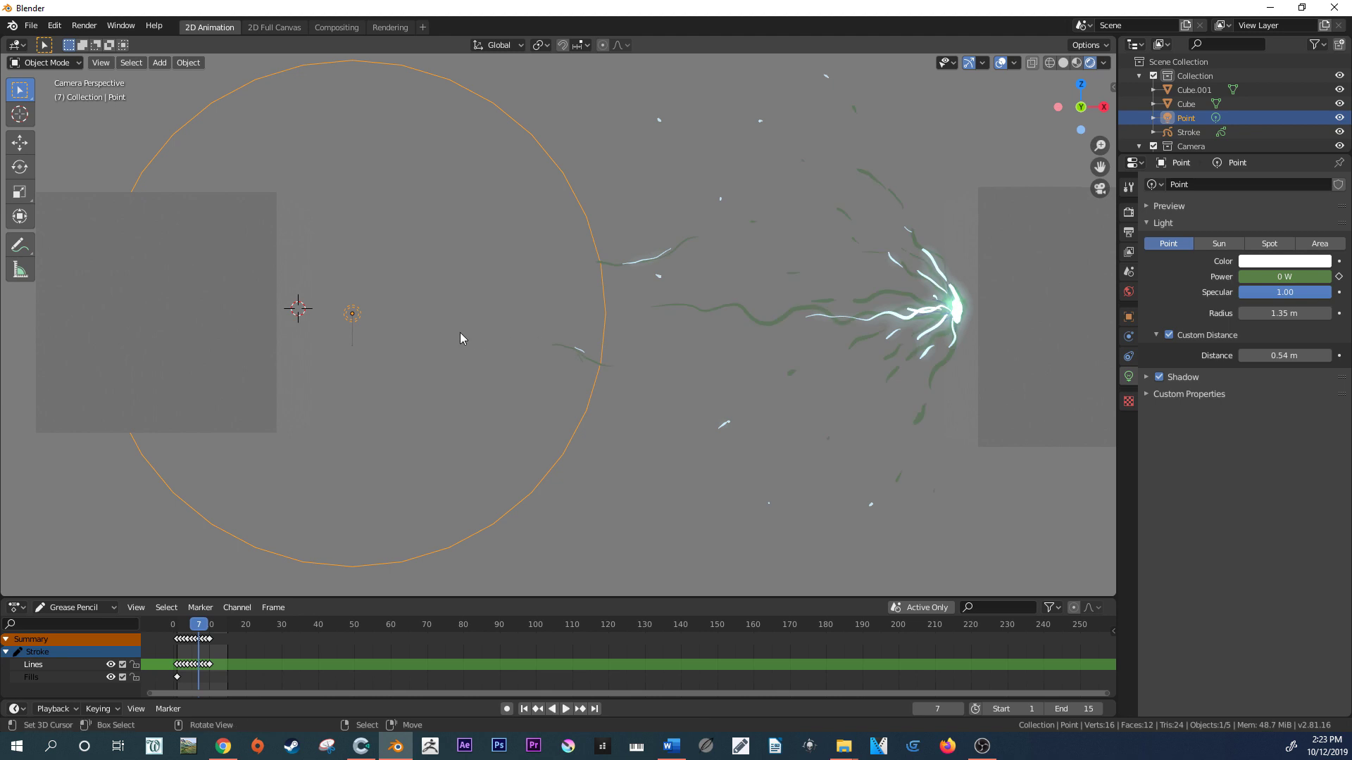
- Duplicate the point light along the X axis to just in front of the second cube and preview the animation
{"action": "key", "text": "shift+d"}
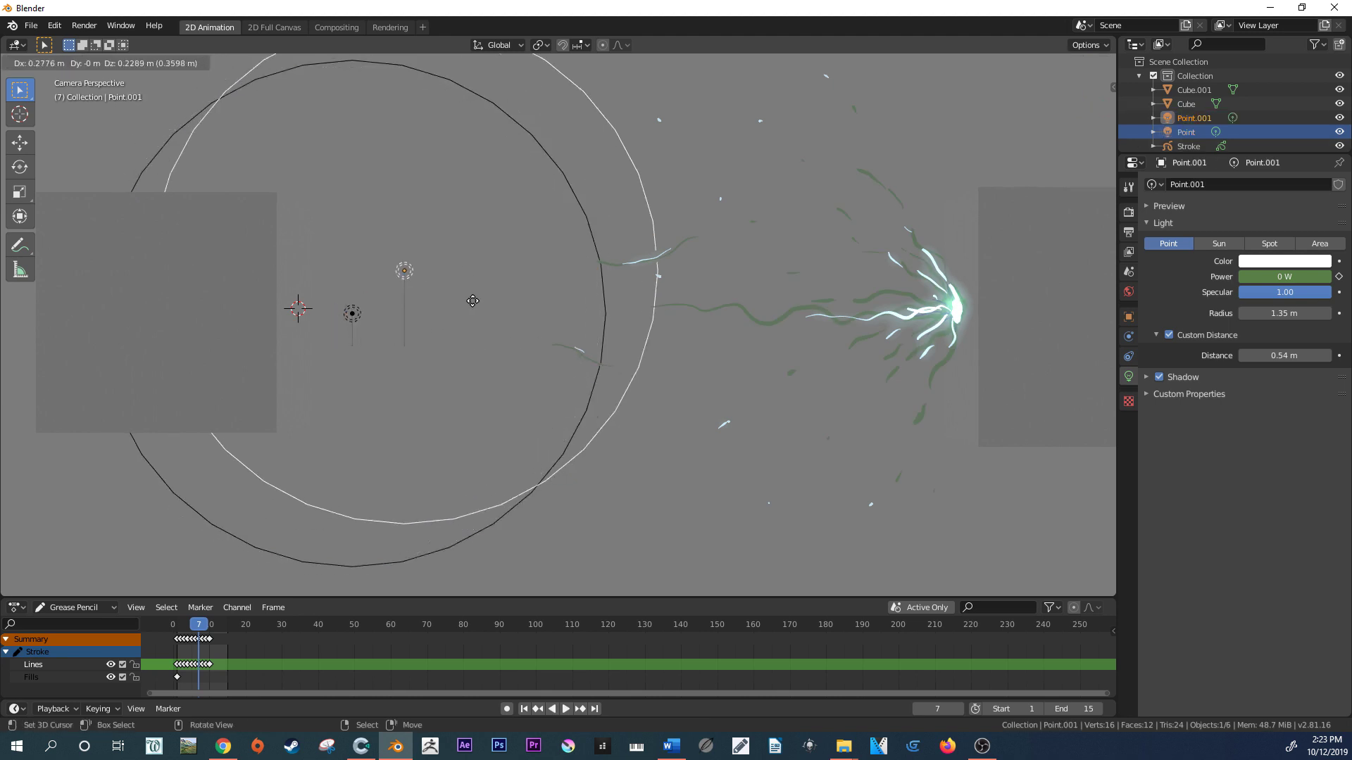
{"action": "key", "text": "x"}
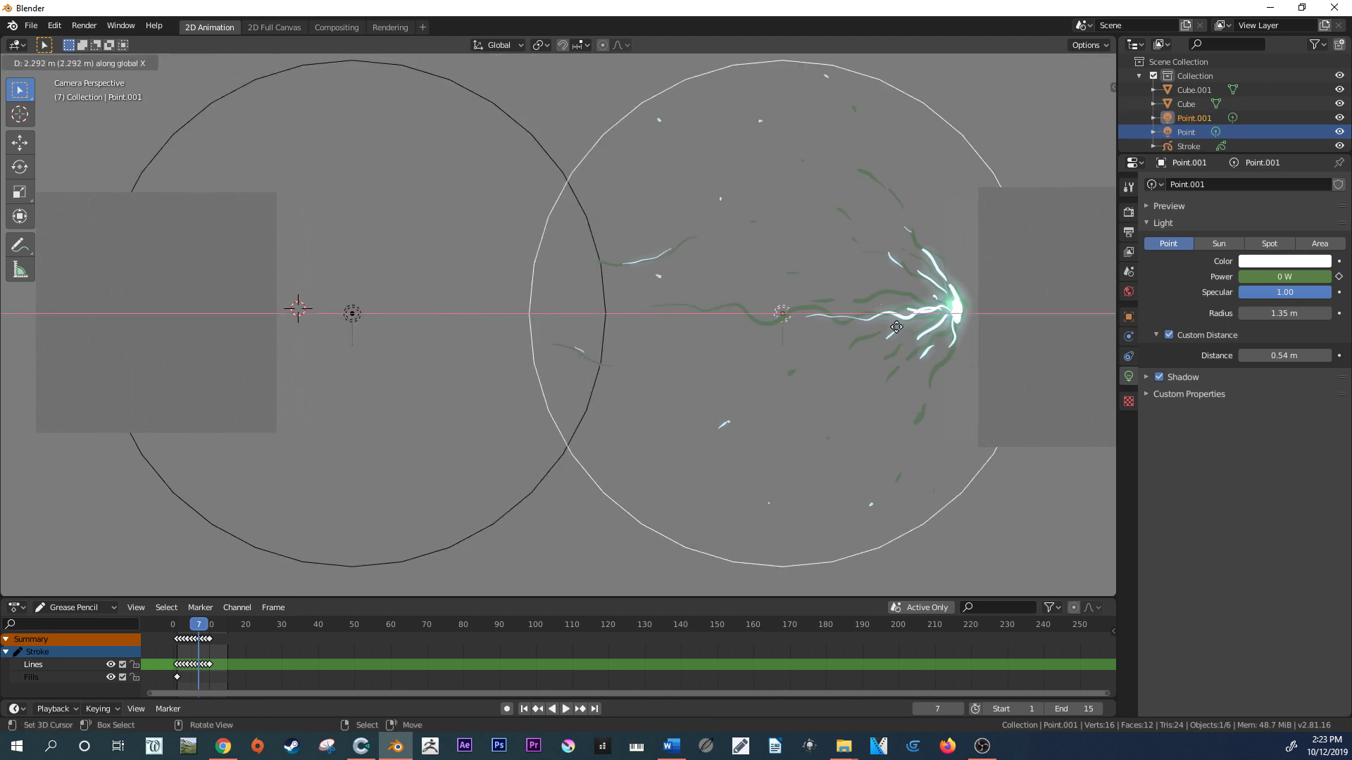
{"action": "left_click", "coordinate": [989, 319]}
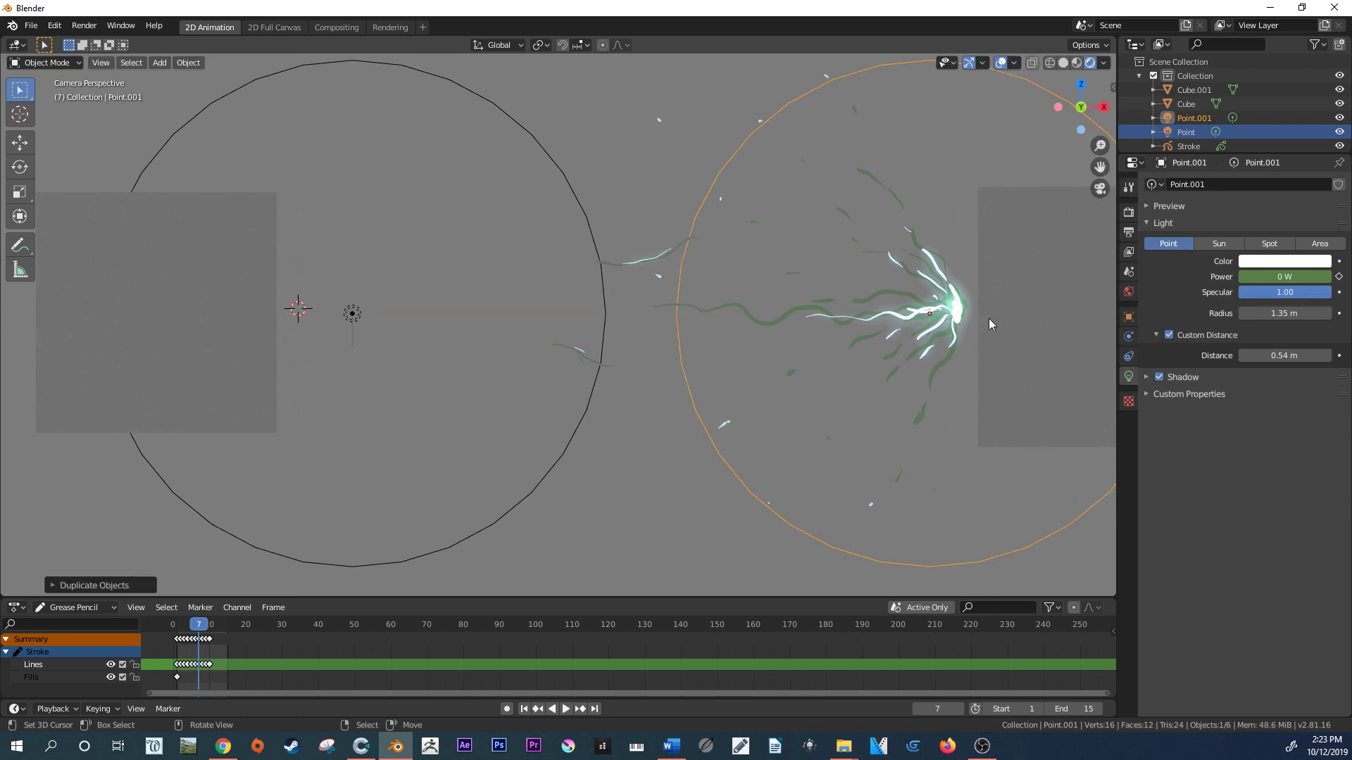
{"action": "key", "text": "space"}
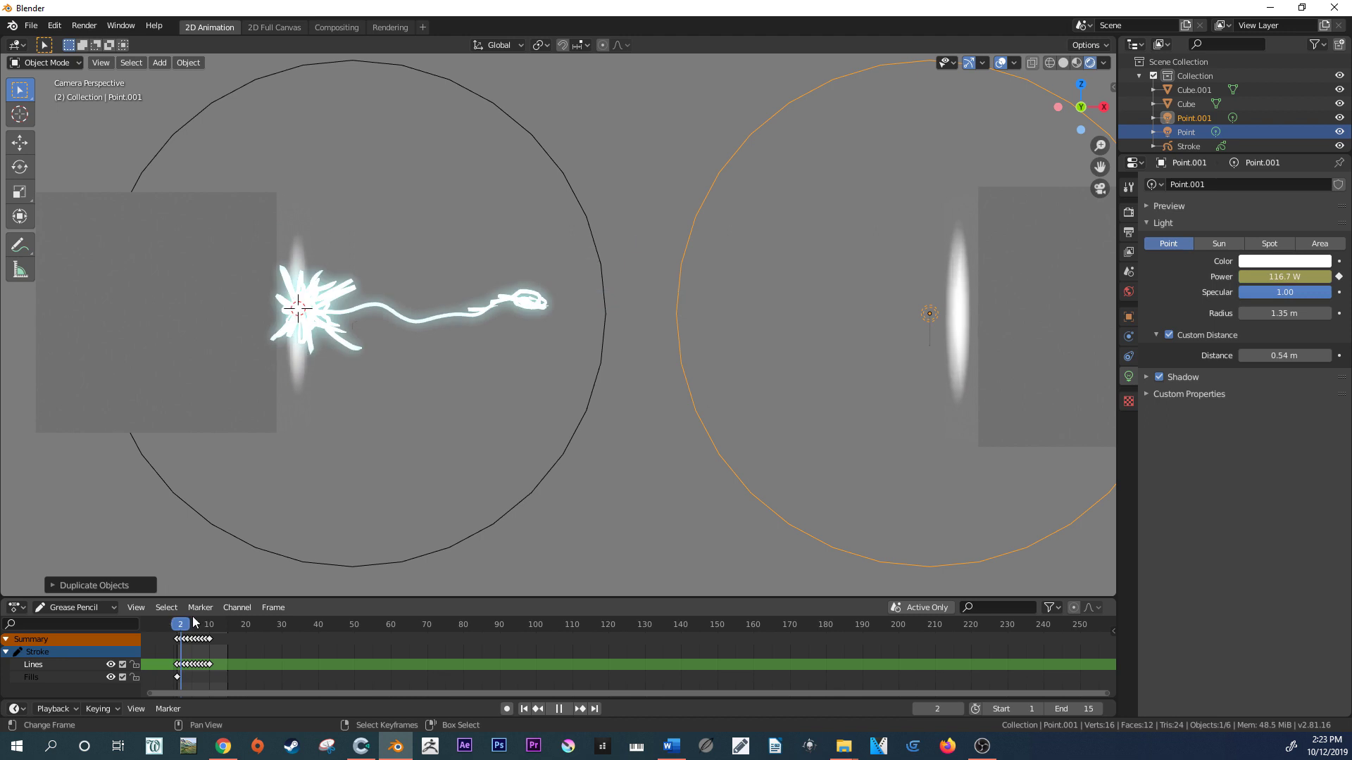
{"action": "key", "text": "space"}
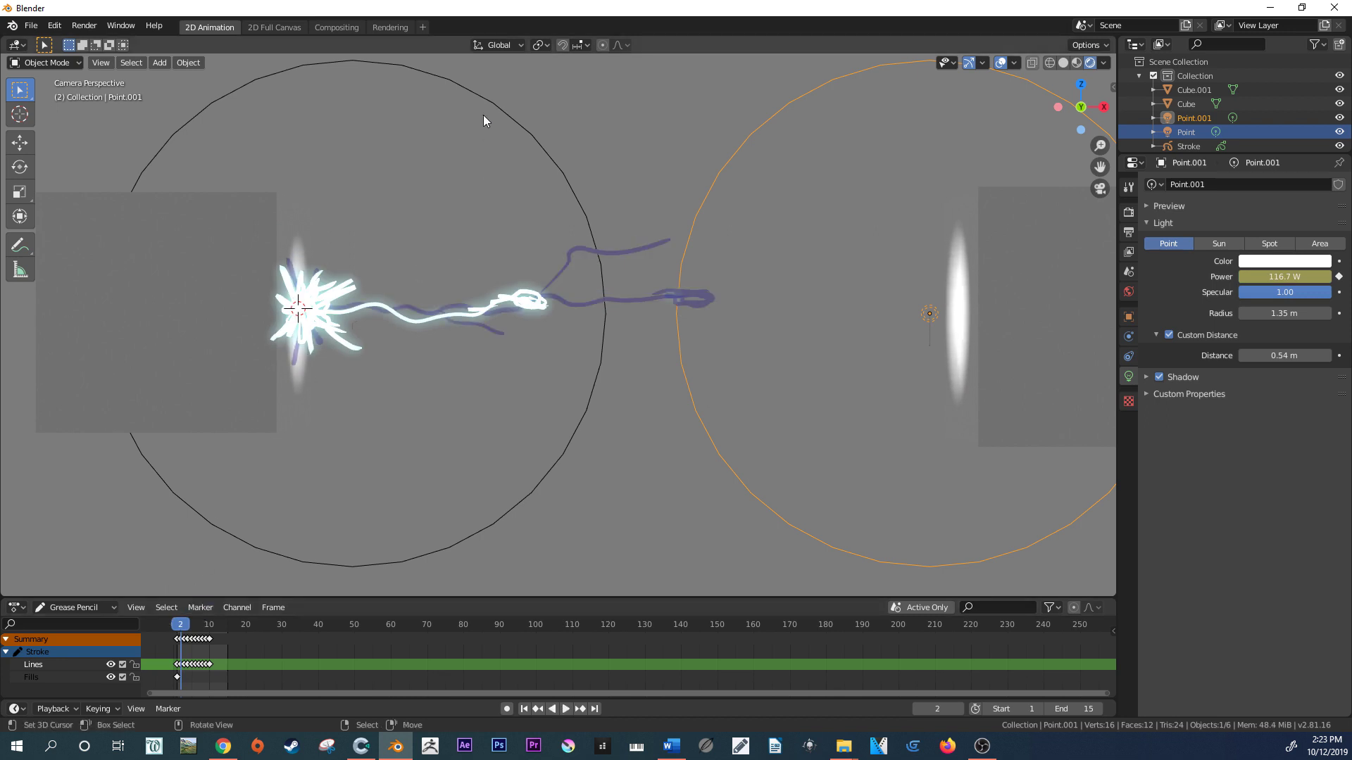
- Add an Animation workspace and scale the duplicated light's keyframes backwards around frame 1
{"action": "left_click", "coordinate": [423, 27]}
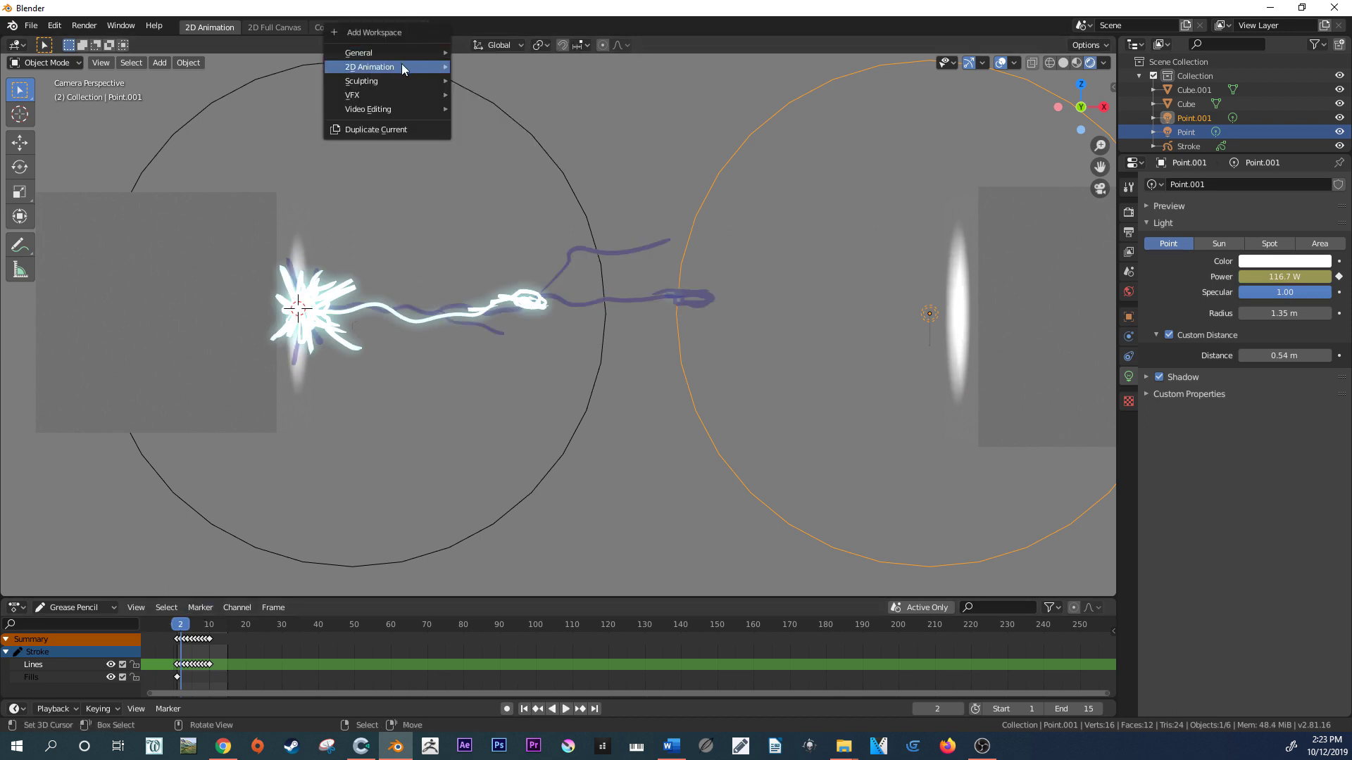
{"action": "mouse_move", "coordinate": [405, 52]}
{"action": "left_click", "coordinate": [519, 62]}
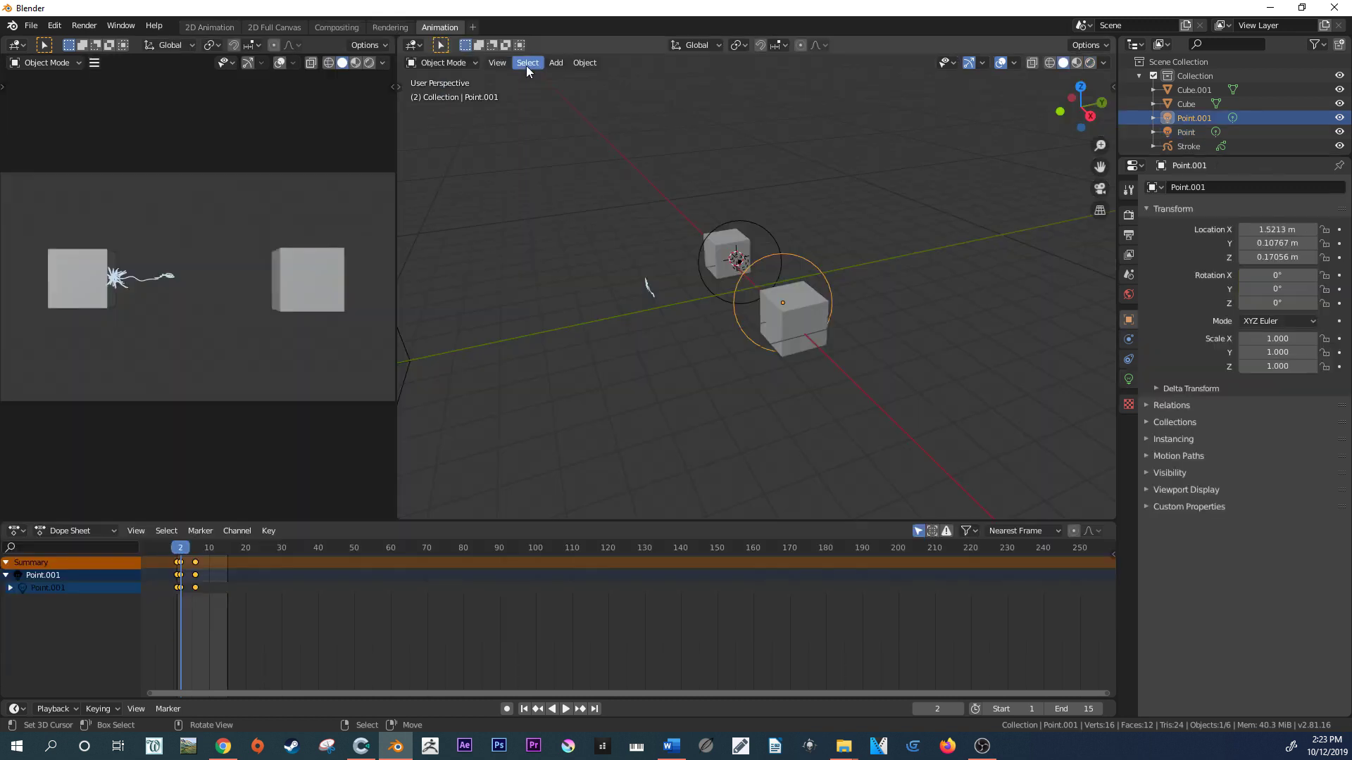
{"action": "left_click", "coordinate": [176, 551]}
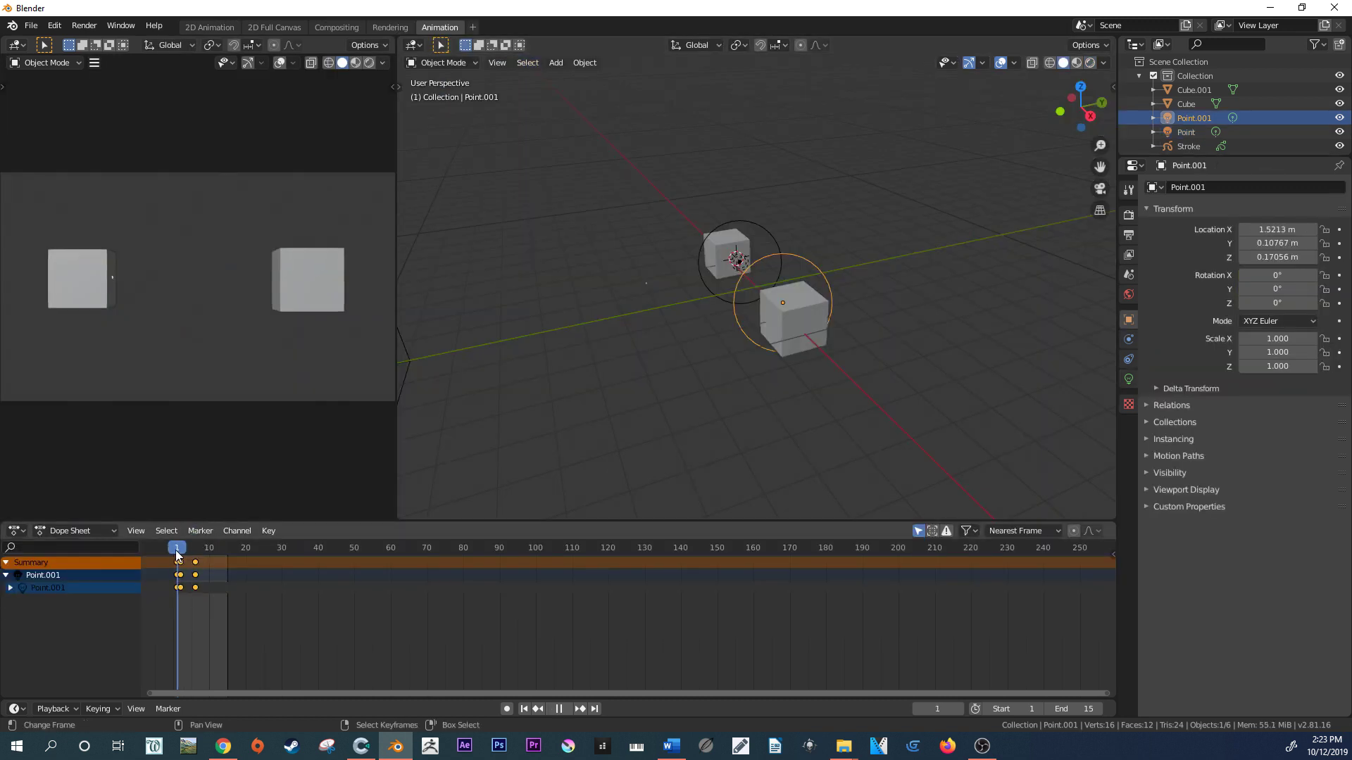
{"action": "key", "text": "s"}
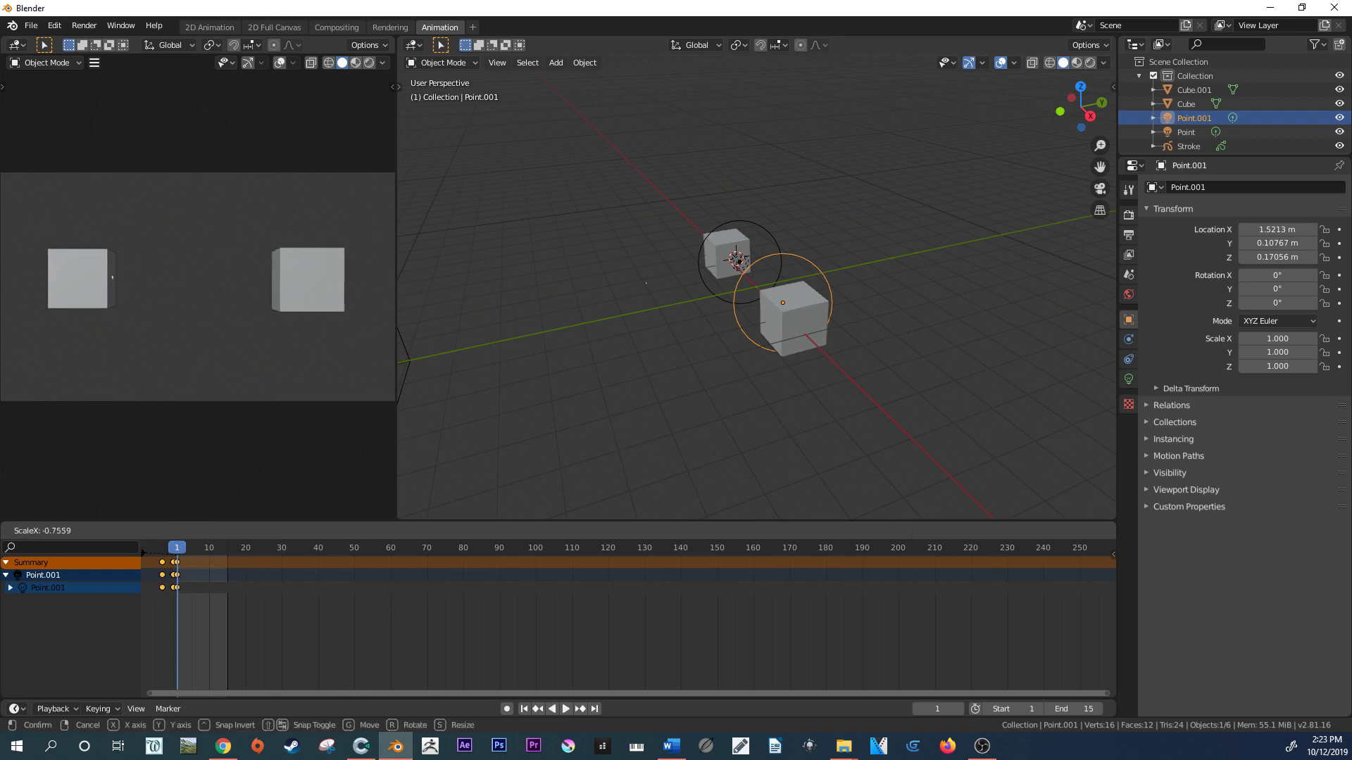
{"action": "left_click", "coordinate": [138, 549]}
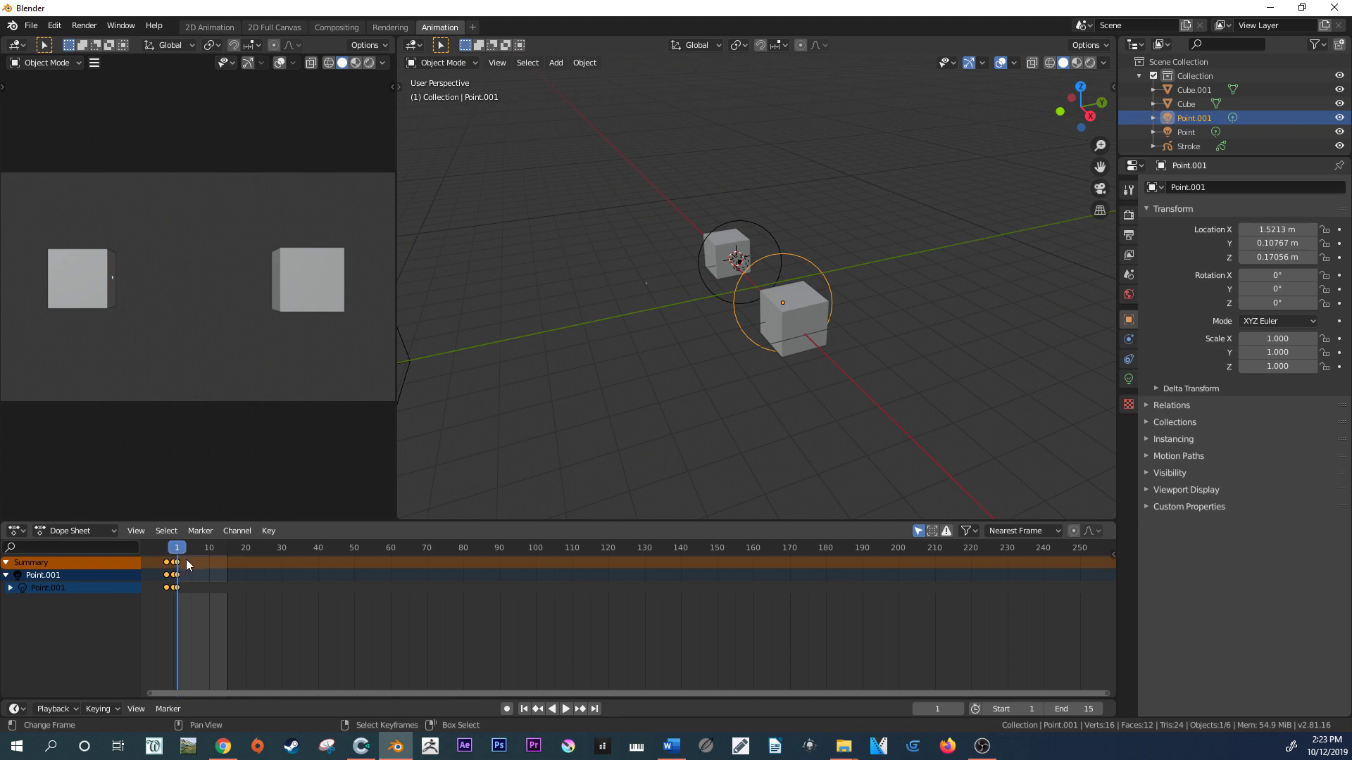
- Rescale the duplicated light's keyframes around frame 6 and shift them about 4 frames earlier to match the bolt's impact
{"action": "mouse_move", "coordinate": [186, 559]}
{"action": "left_mouse_down"}
{"action": "mouse_move", "coordinate": [218, 561]}
{"action": "mouse_move", "coordinate": [197, 557]}
{"action": "left_mouse_up"}
{"action": "left_click", "coordinate": [213, 552]}
{"action": "key", "text": "s"}
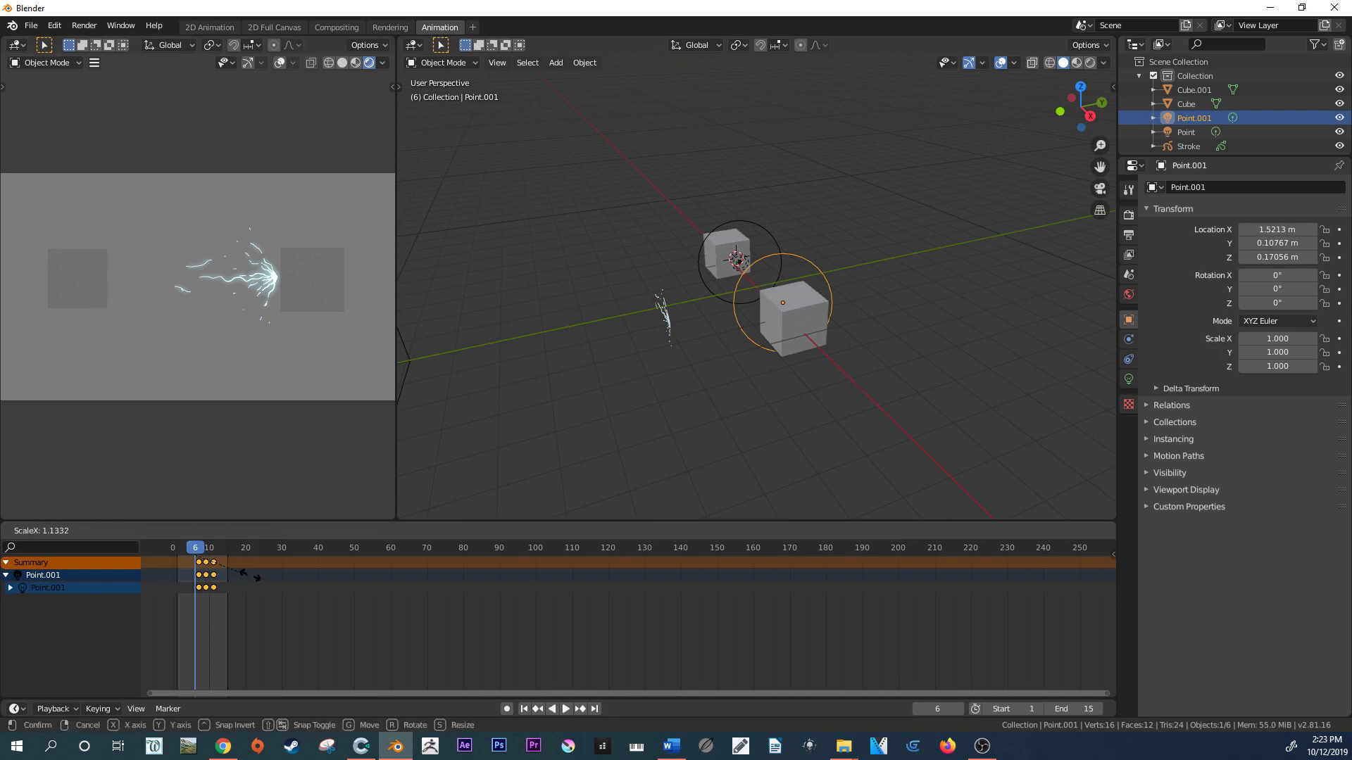
{"action": "key", "text": "Escape"}
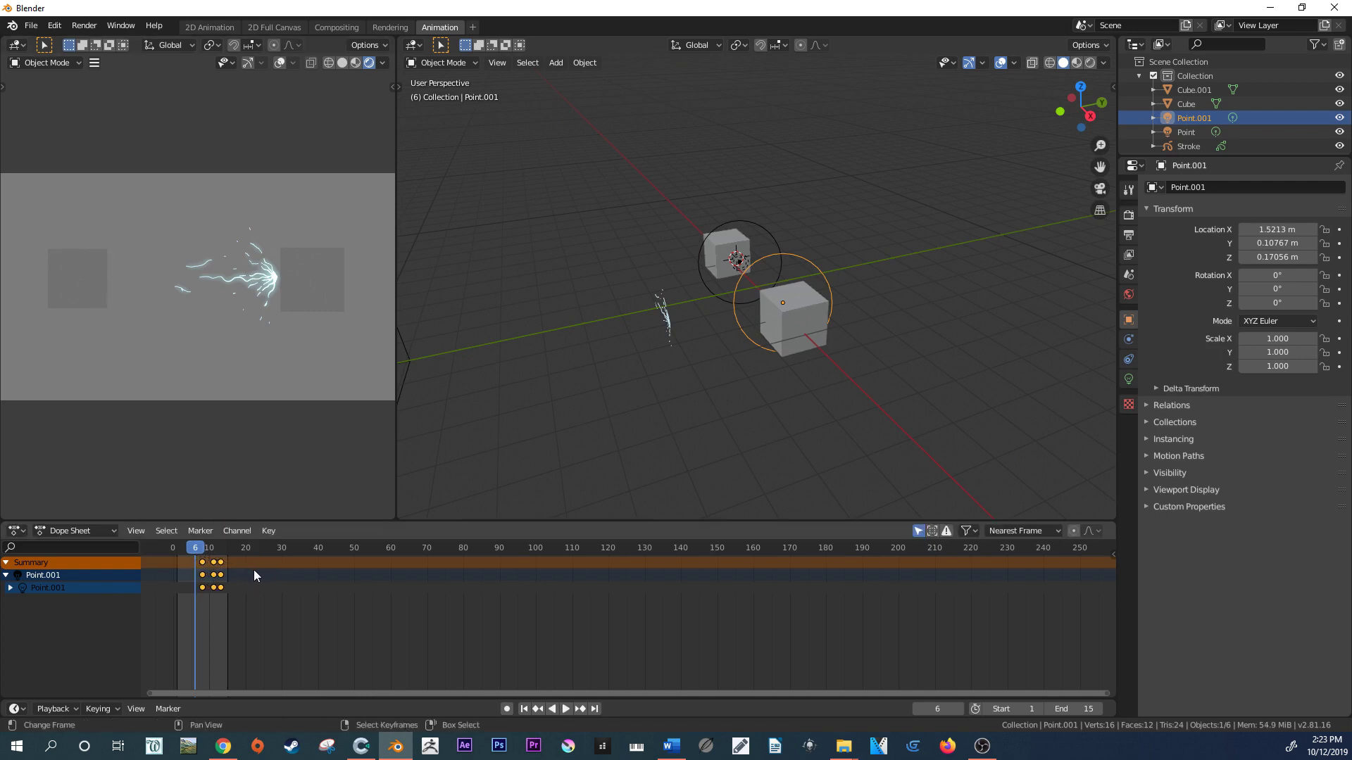
{"action": "key", "text": "g"}
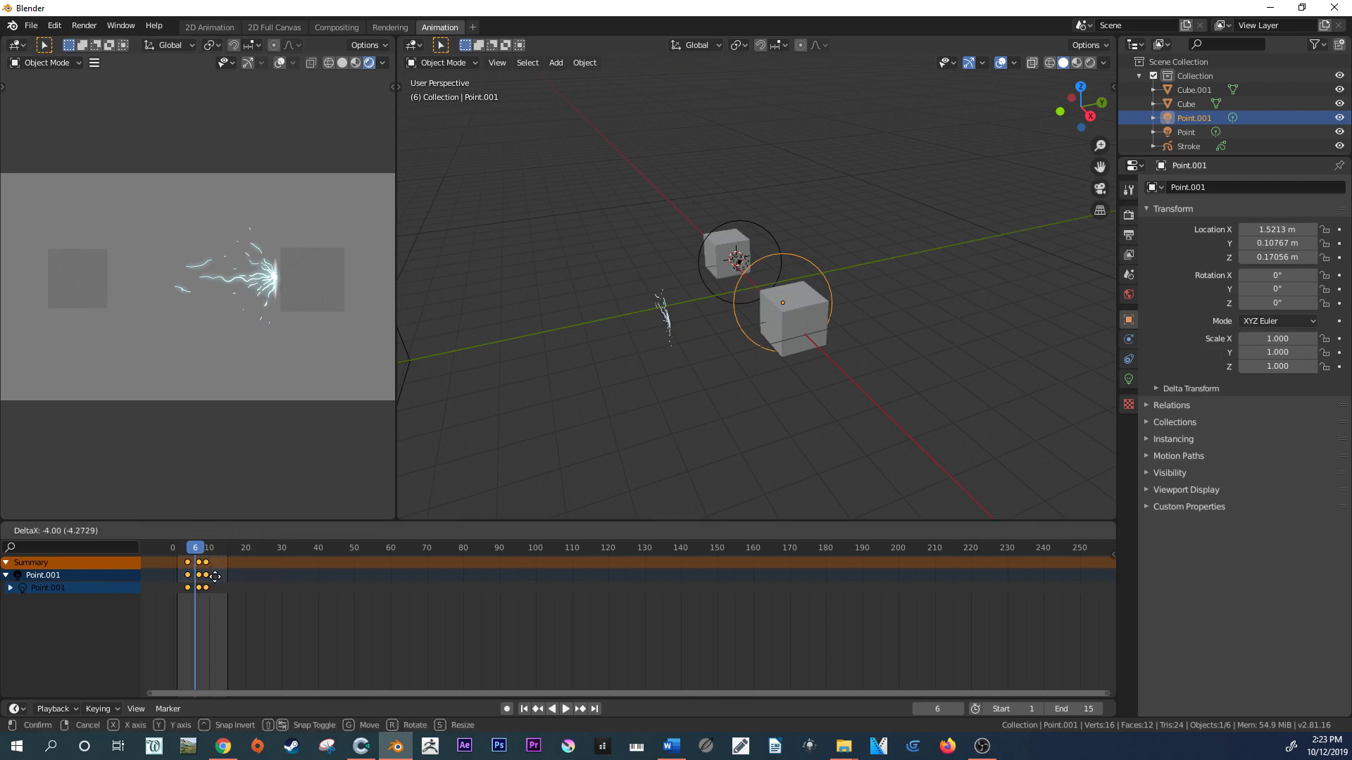
{"action": "left_click", "coordinate": [211, 576]}
- Return to the 2D Animation workspace, hide the viewport overlays and play the animation
{"action": "key", "text": "space"}
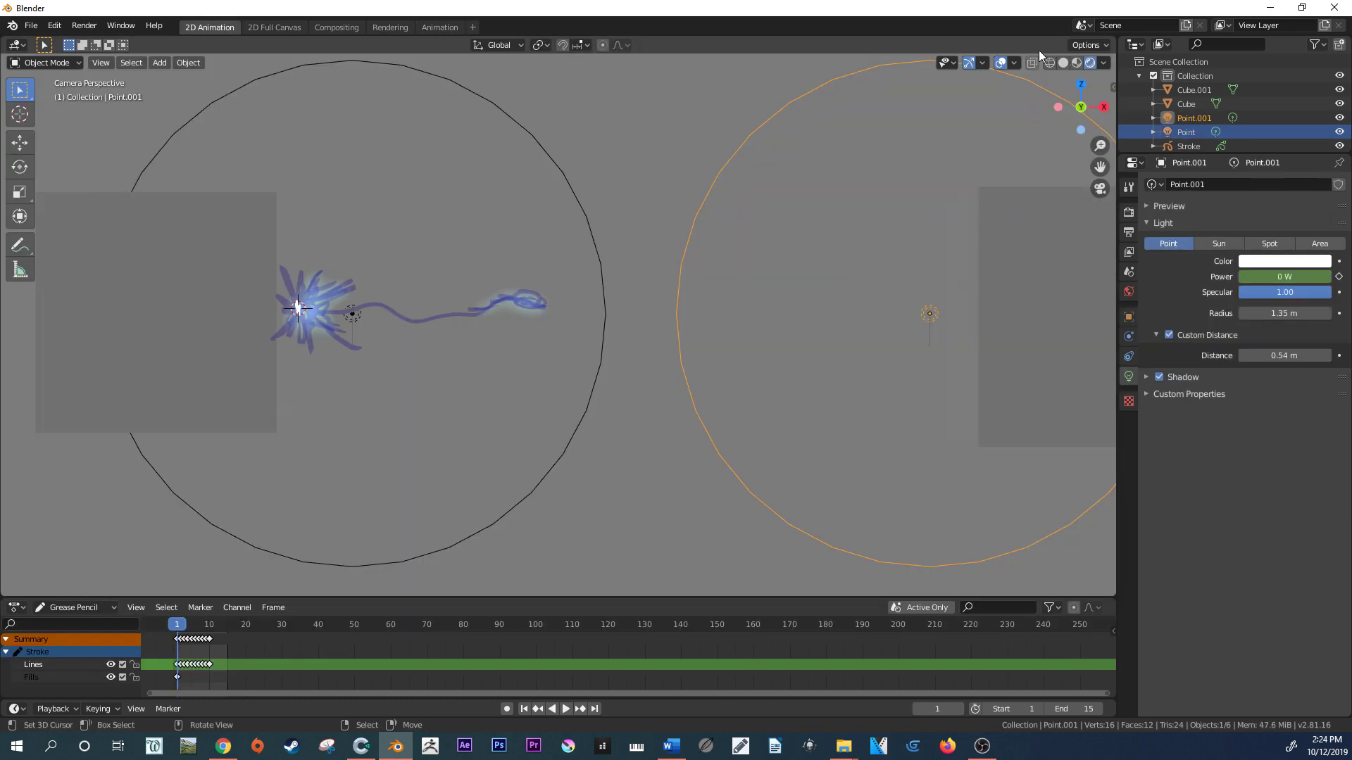
{"action": "left_click", "coordinate": [1000, 63]}
{"action": "key", "text": "space"}
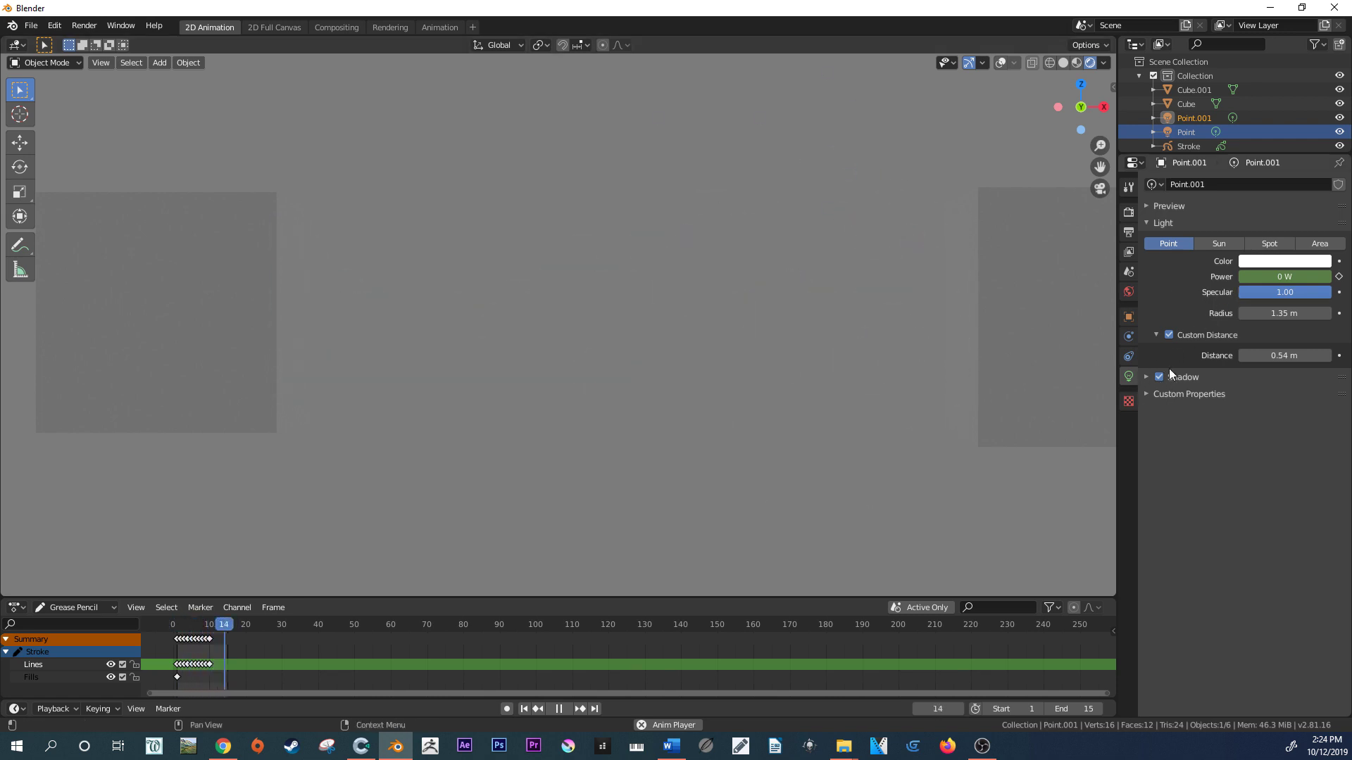
- Darken the world background colour by lowering its brightness
{"action": "left_click", "coordinate": [1129, 291]}
{"action": "left_click", "coordinate": [1299, 280]}
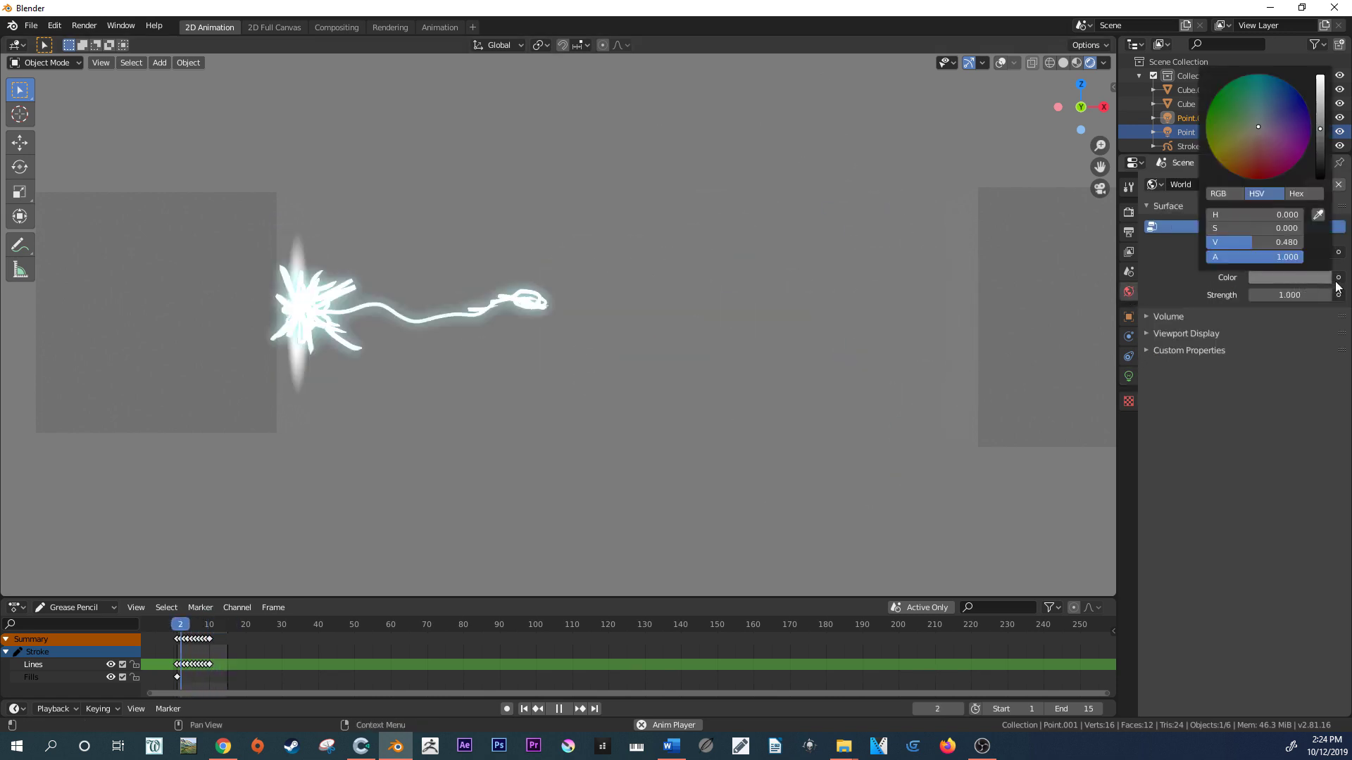
{"action": "left_click_drag", "start_coordinate": [1318, 137], "coordinate": [1319, 169]}
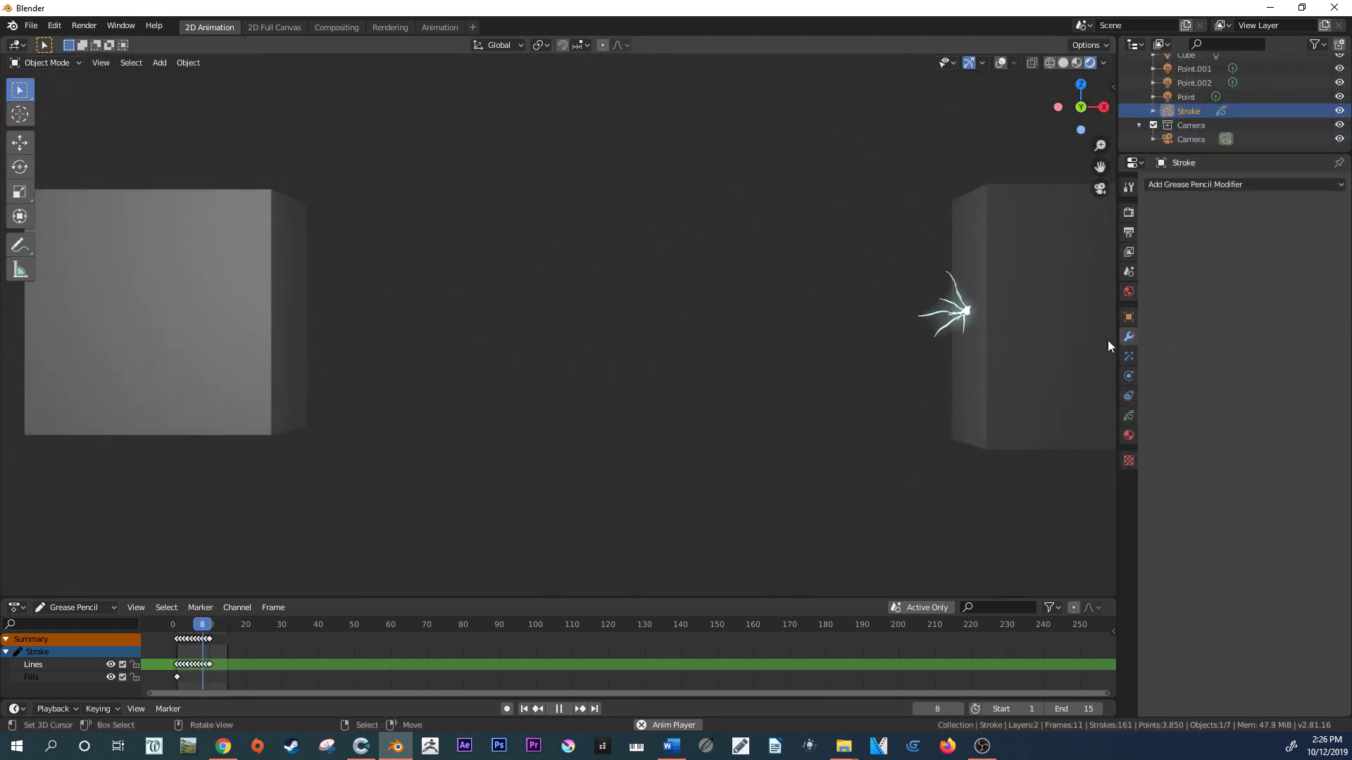